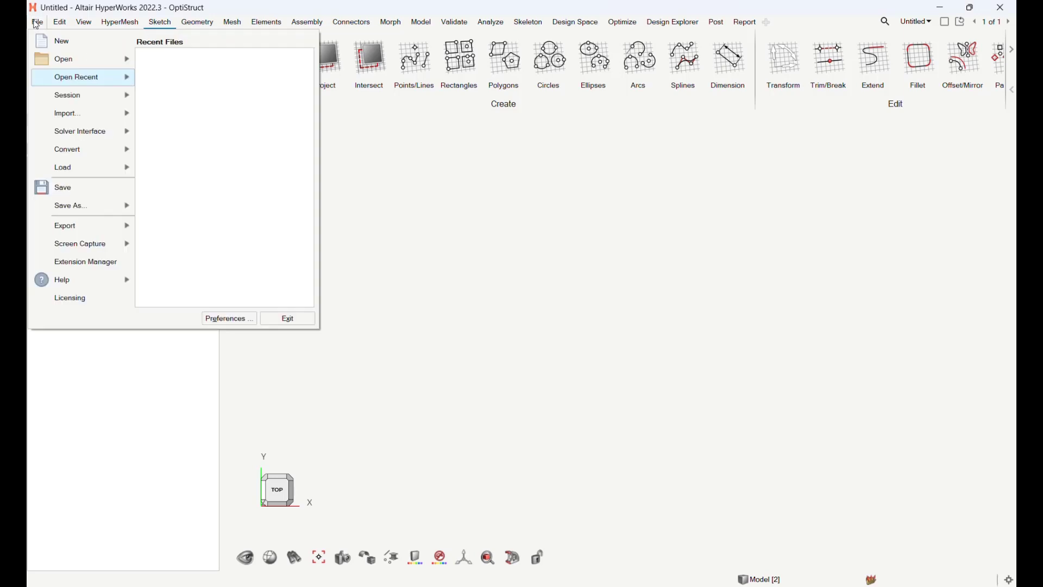
# Step: Open the HyperMesh model NIAR_GFEM-1D from the 3D subfolder of 03-GFEM
pyautogui.moveTo(67, 65)
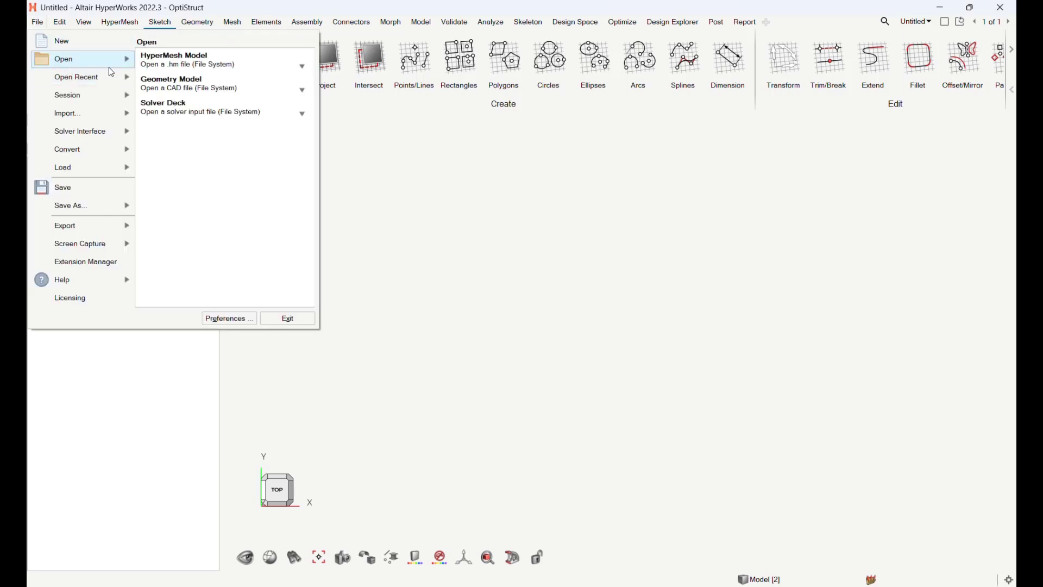
pyautogui.click(167, 69)
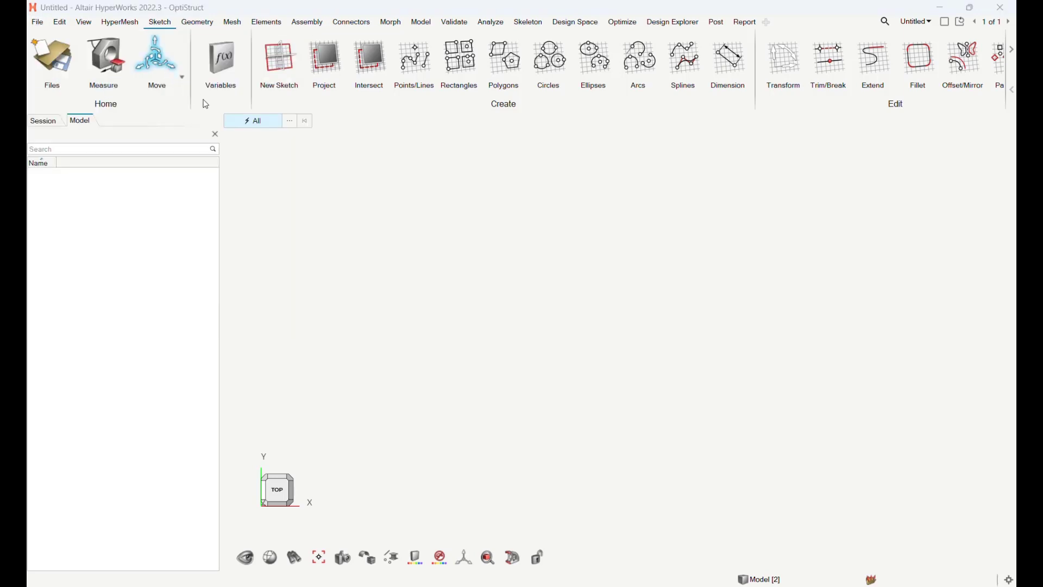
pyautogui.click(82, 263)
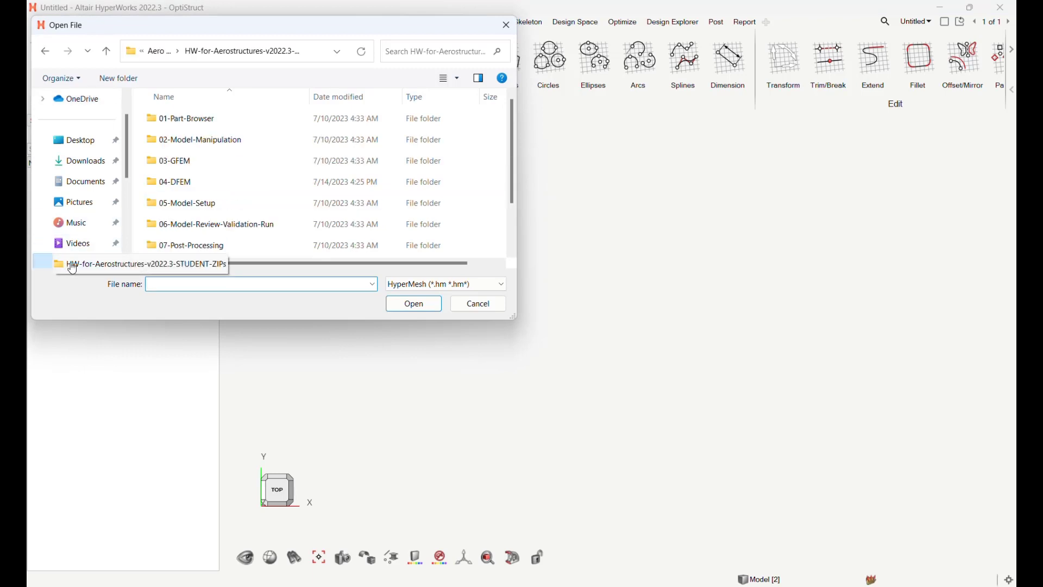
pyautogui.doubleClick(205, 162)
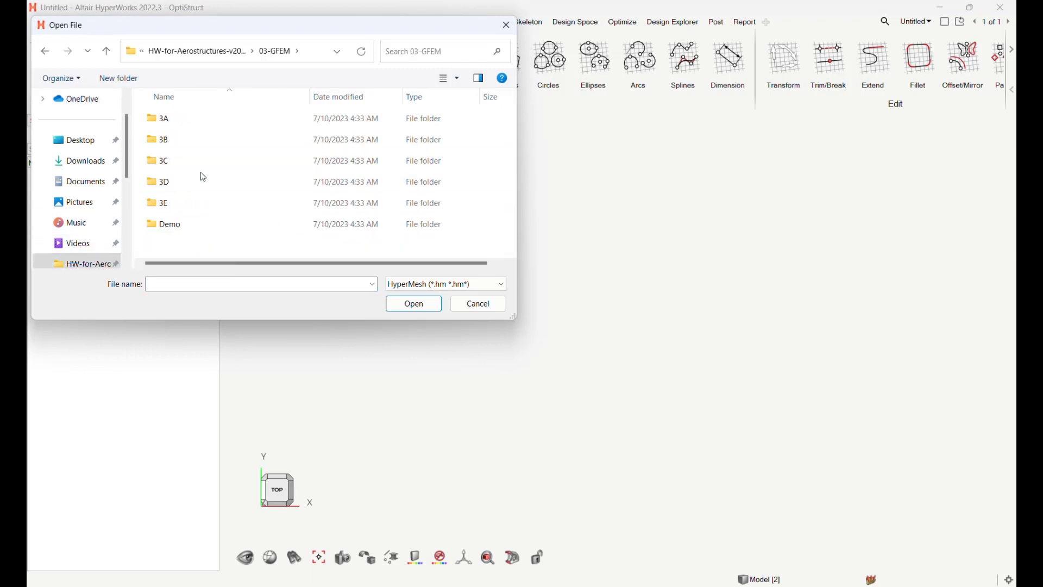
pyautogui.doubleClick(198, 181)
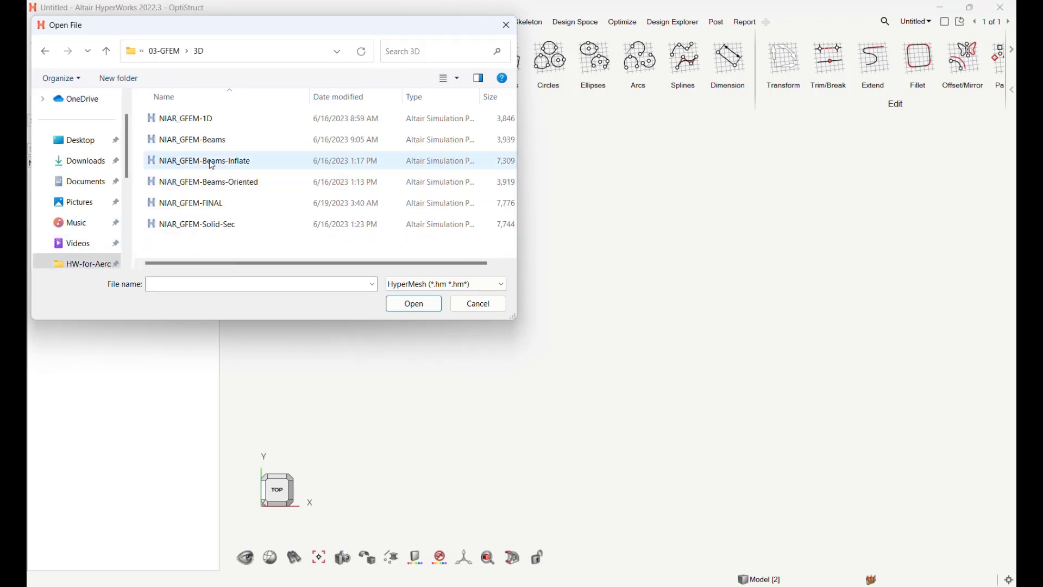
pyautogui.click(222, 125)
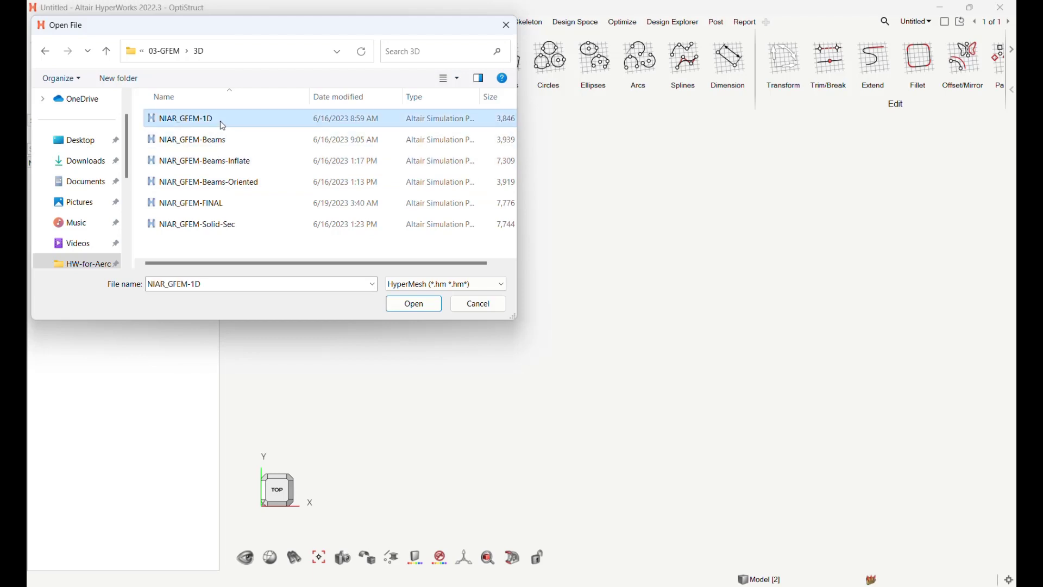
pyautogui.doubleClick(220, 121)
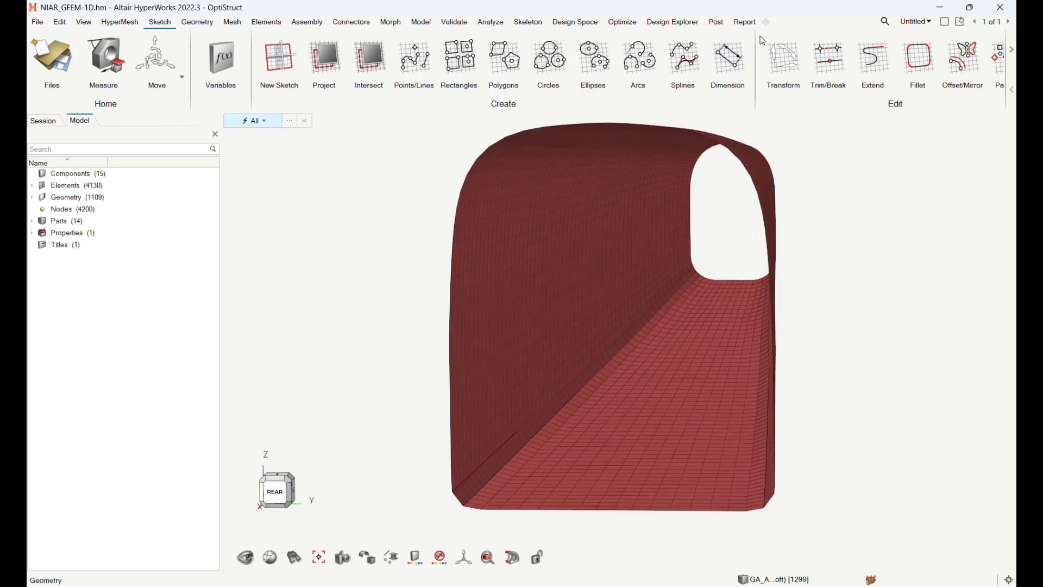
# Step: Open the Matrix browser and start a query for modules from the HMdata source
pyautogui.click(717, 23)
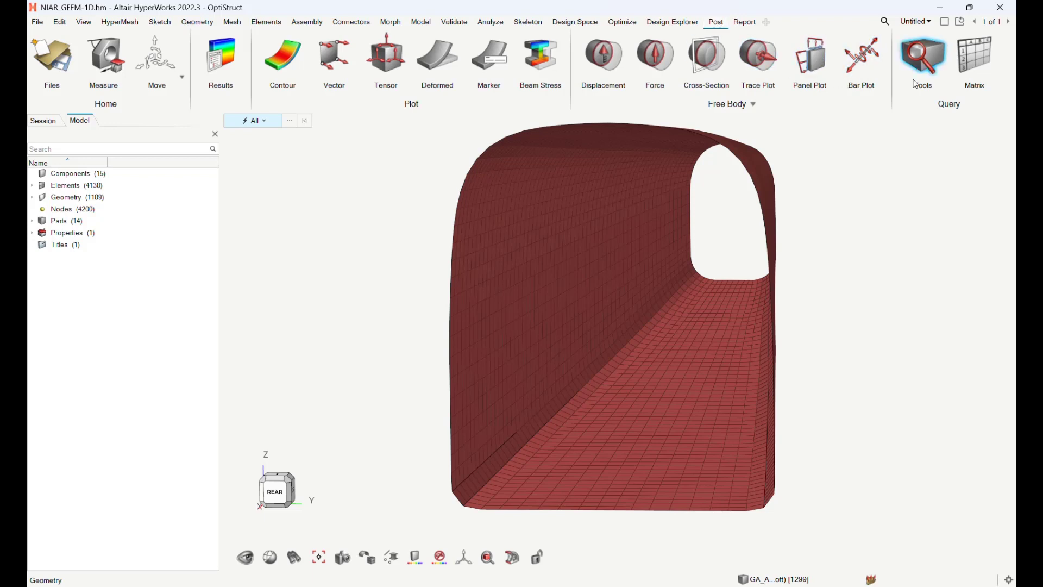
pyautogui.click(972, 57)
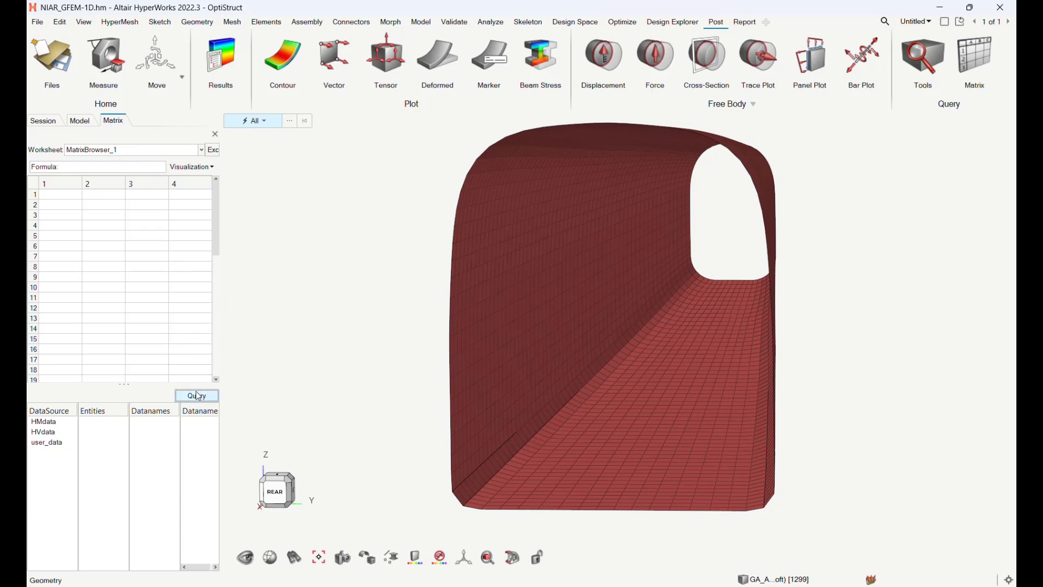
pyautogui.click(54, 422)
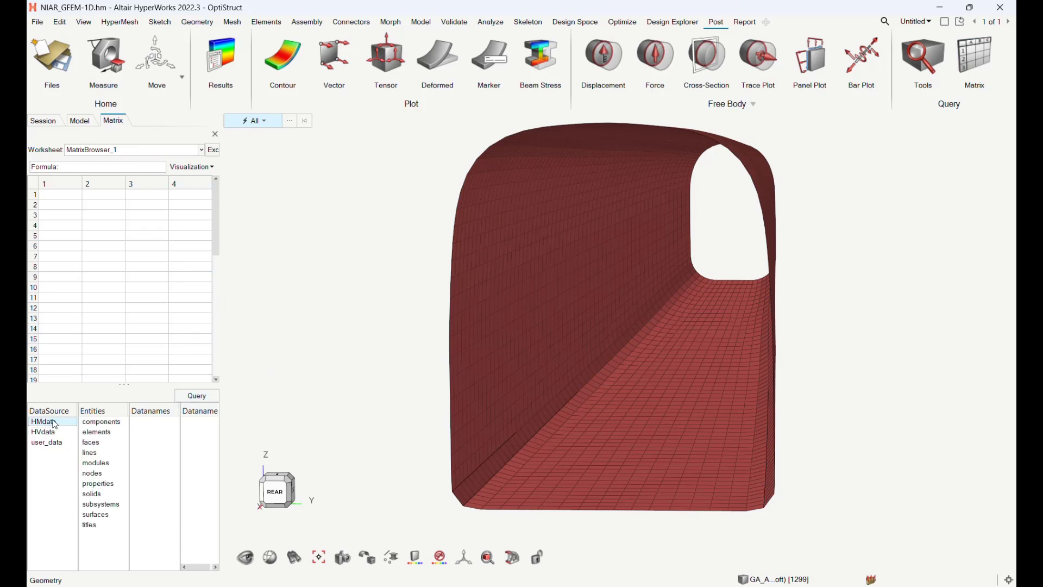
pyautogui.click(101, 464)
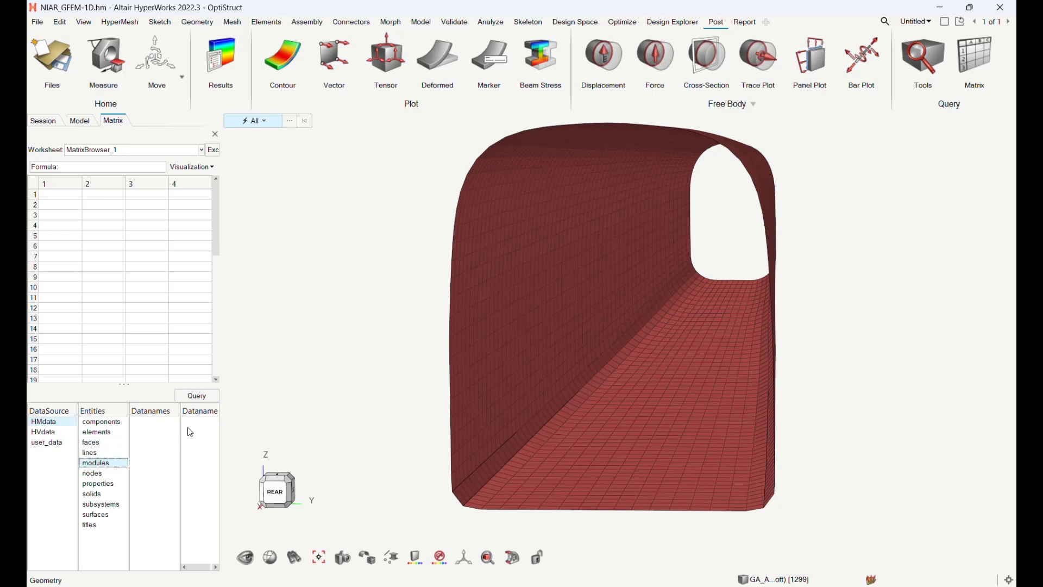
pyautogui.click(204, 396)
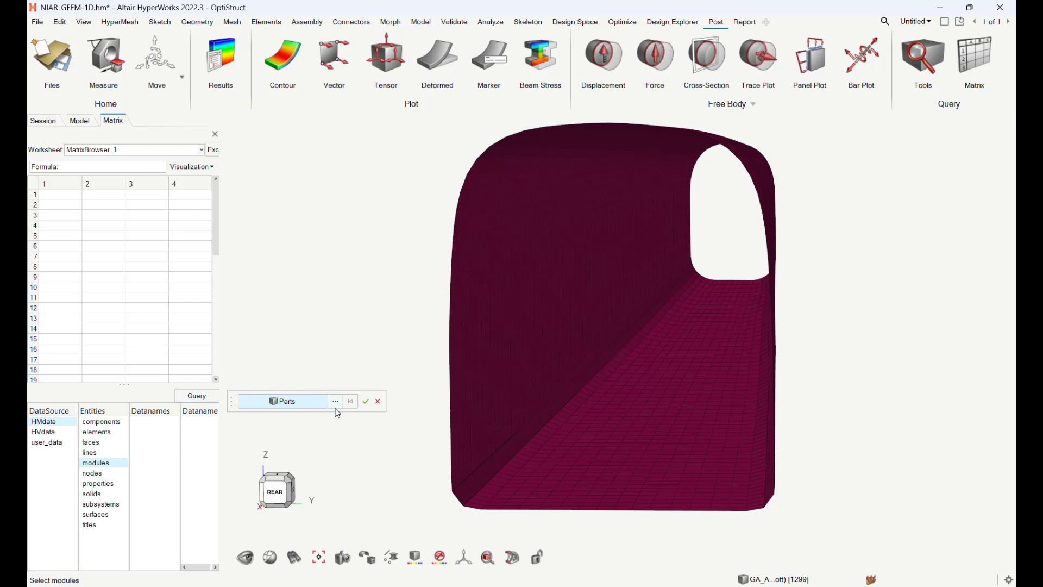
# Step: Query the parts GA_Aircraft_Frame_Hat, GA_Aircraft_Stringer_L, GA_Aircraft_Frame_Chan and GA_Aircraft_Stringer_T into the matrix's modules column
pyautogui.click(336, 404)
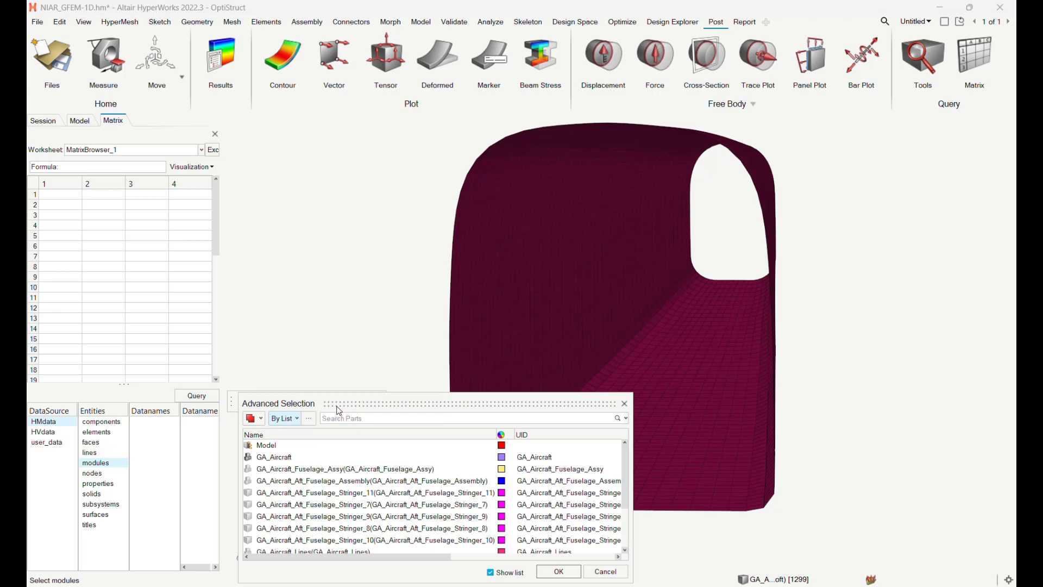
pyautogui.scroll(-3, 353, 489)
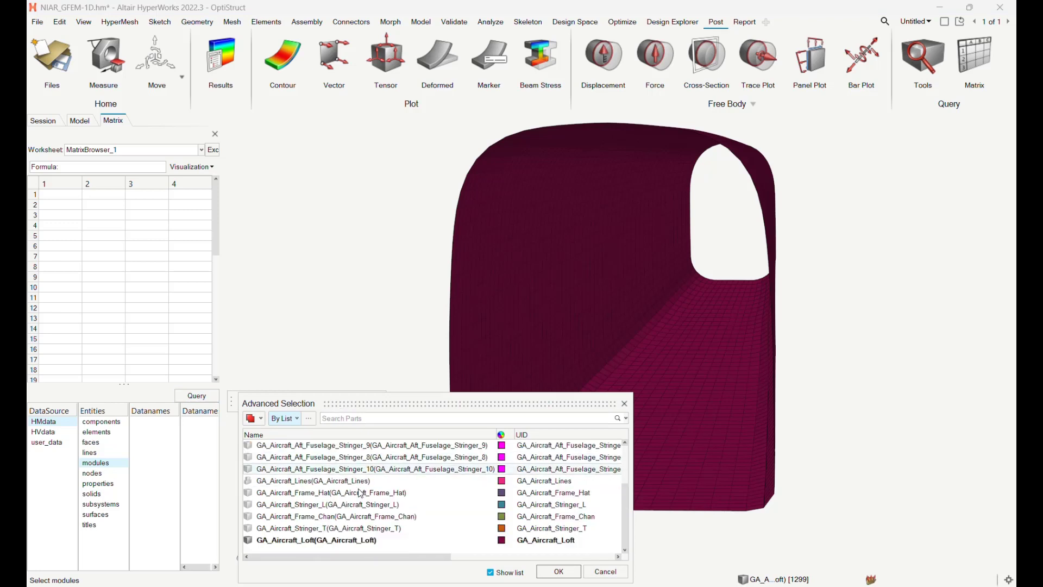
pyautogui.click(356, 493)
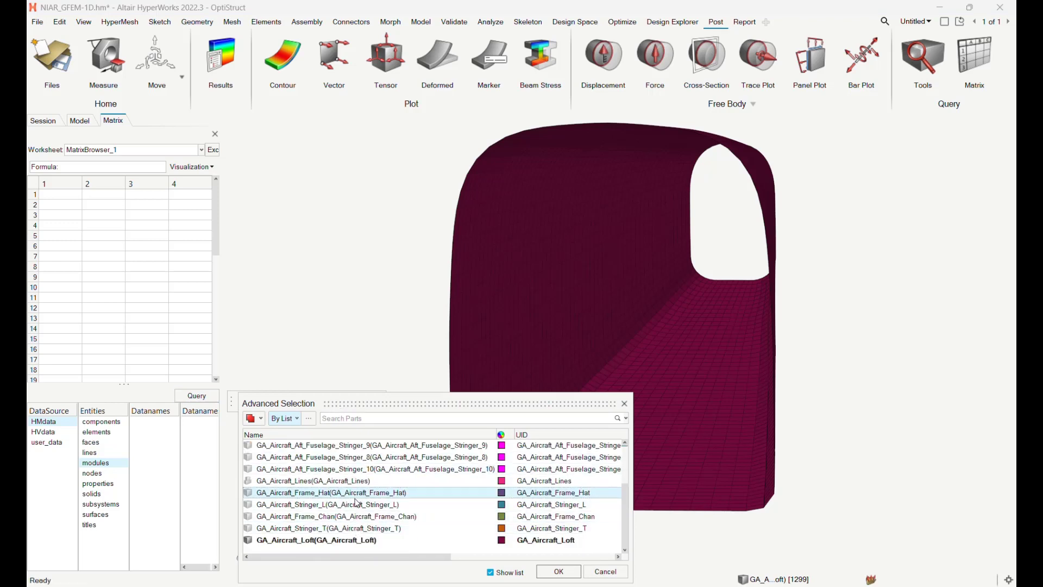
pyautogui.keyDown('ctrl'); pyautogui.click(356, 504); pyautogui.keyUp('ctrl')
pyautogui.keyDown('ctrl'); pyautogui.click(356, 516); pyautogui.keyUp('ctrl')
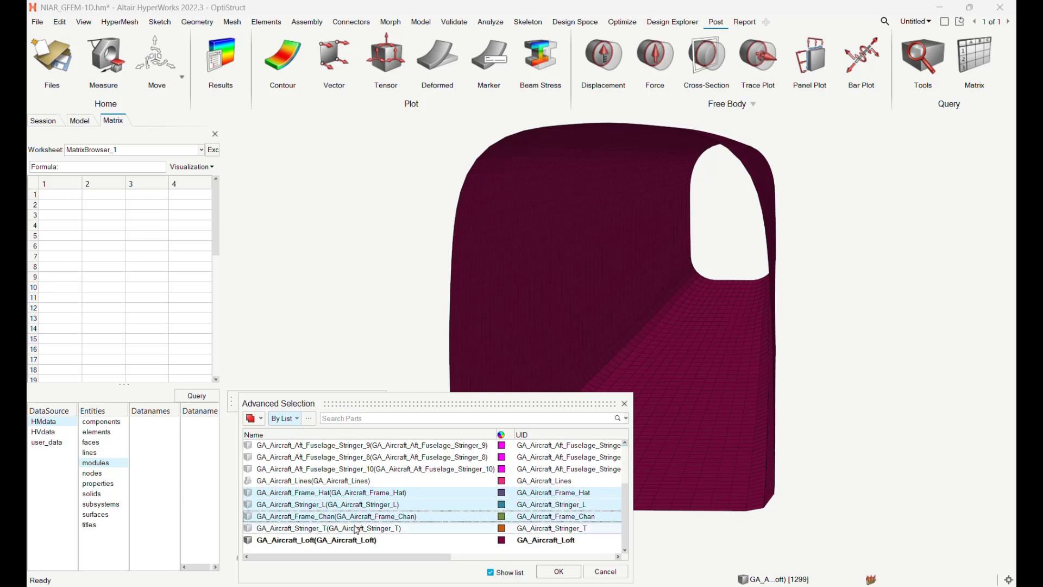
pyautogui.keyDown('ctrl'); pyautogui.click(355, 531); pyautogui.keyUp('ctrl')
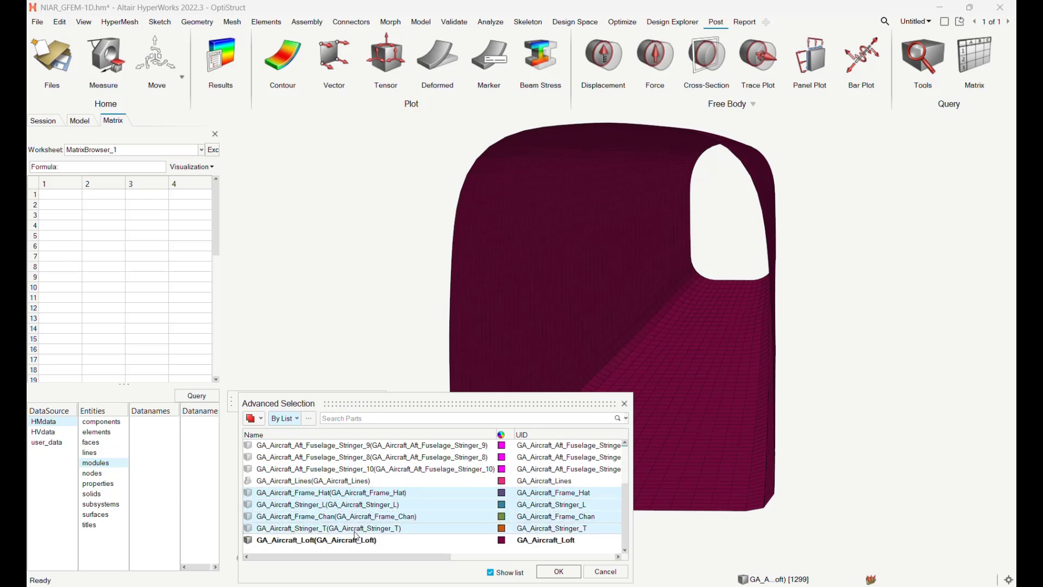
pyautogui.click(559, 572)
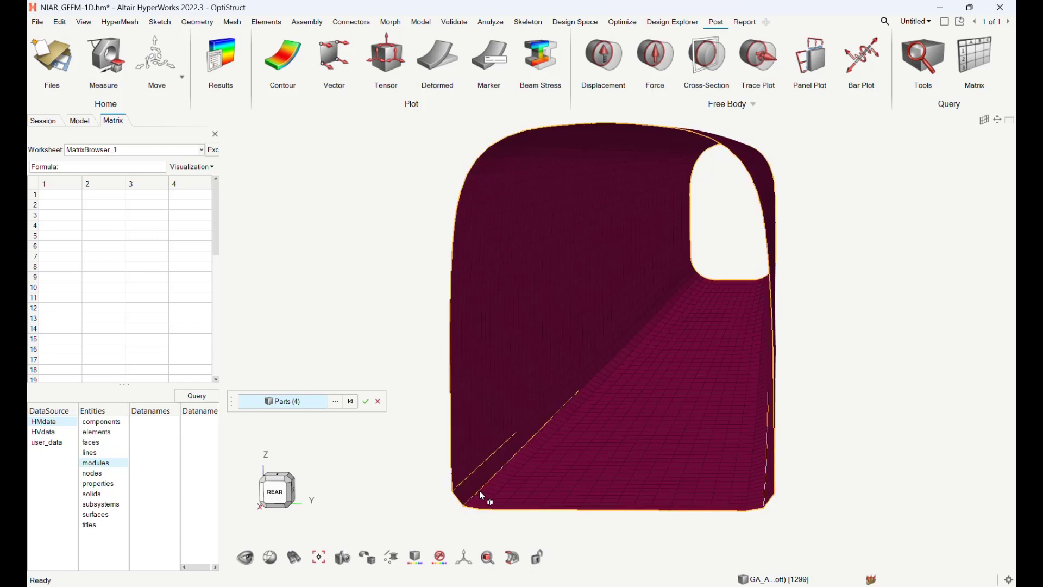
pyautogui.click(370, 402)
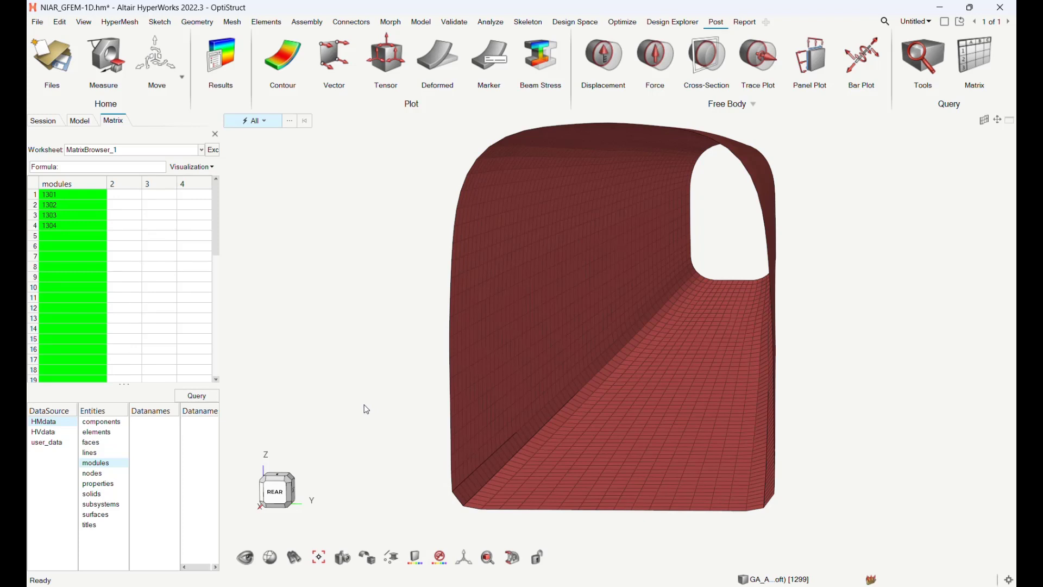
pyautogui.doubleClick(82, 195)
pyautogui.click(82, 197)
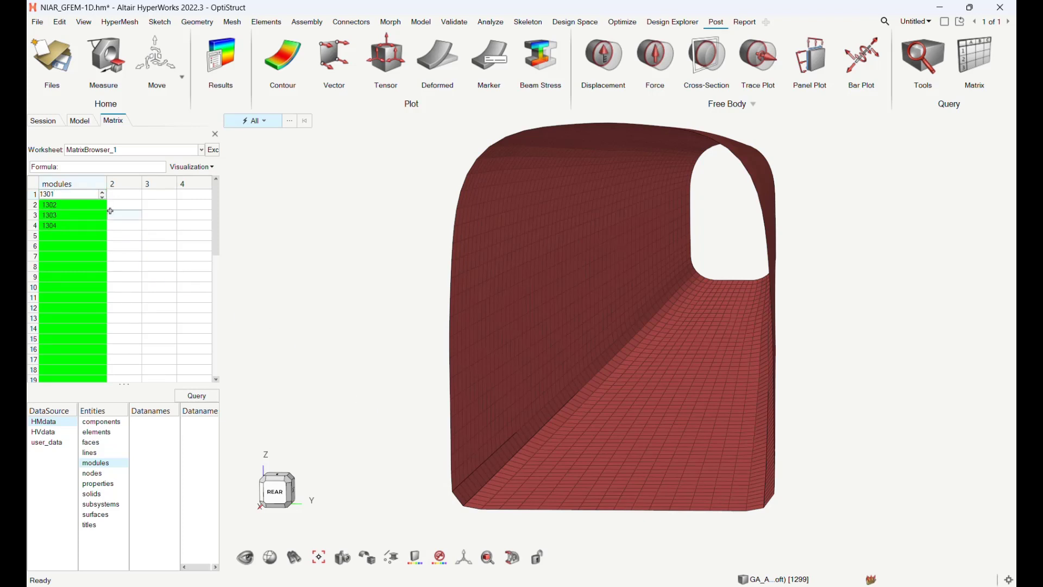
pyautogui.press('Escape')
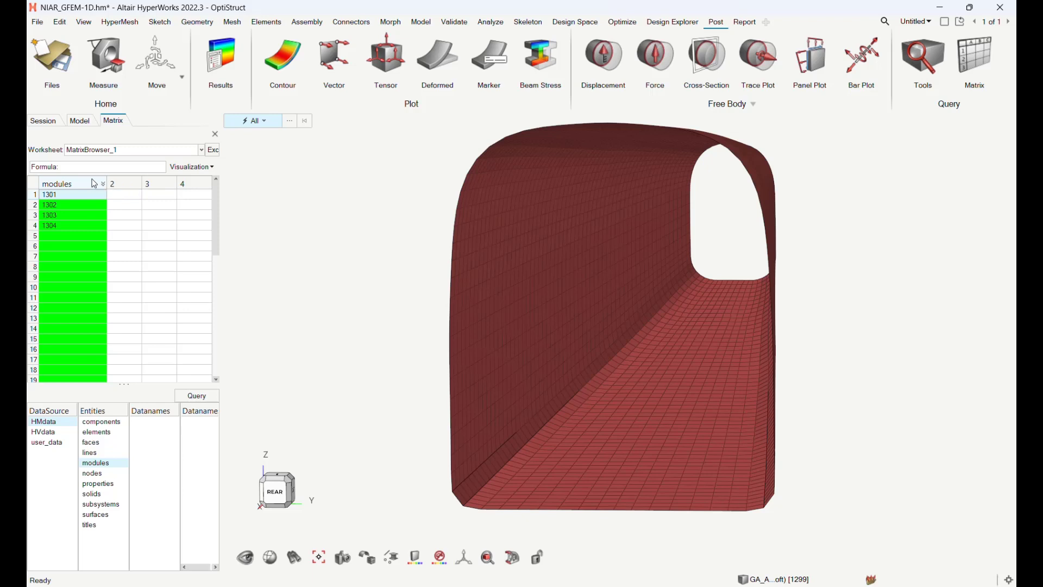
# Step: Query the metadata Beam Section Dimension and Beam Section Shape for the whole modules column
pyautogui.click(94, 184)
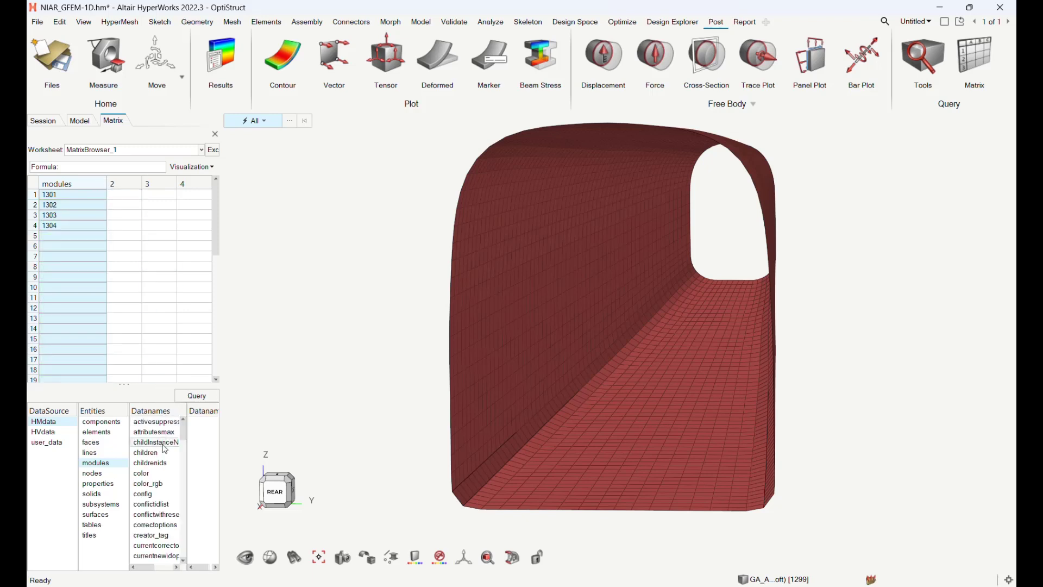
pyautogui.scroll(-4, 166, 488)
pyautogui.scroll(-6, 166, 488)
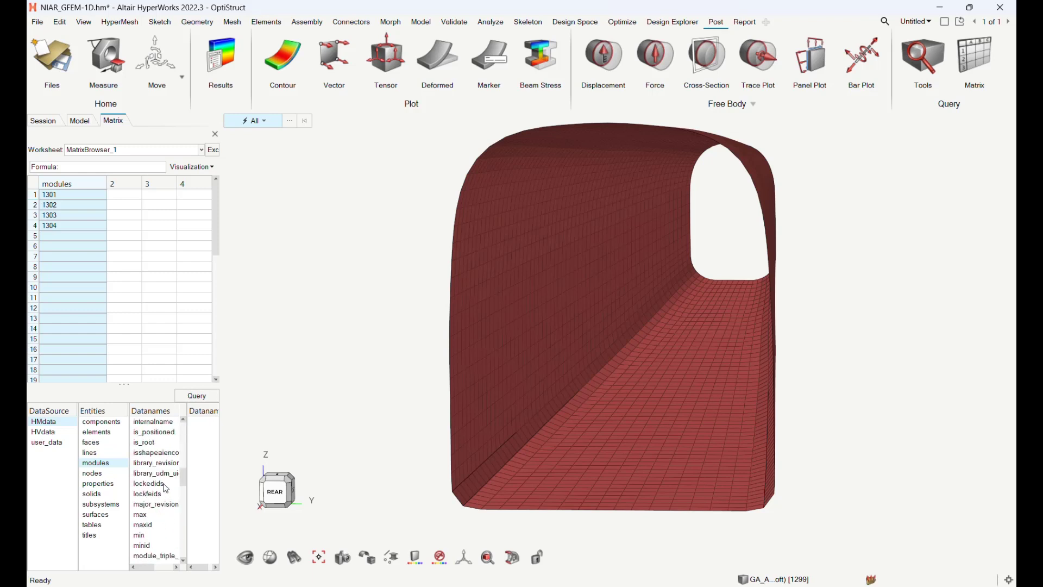
pyautogui.scroll(-6, 165, 488)
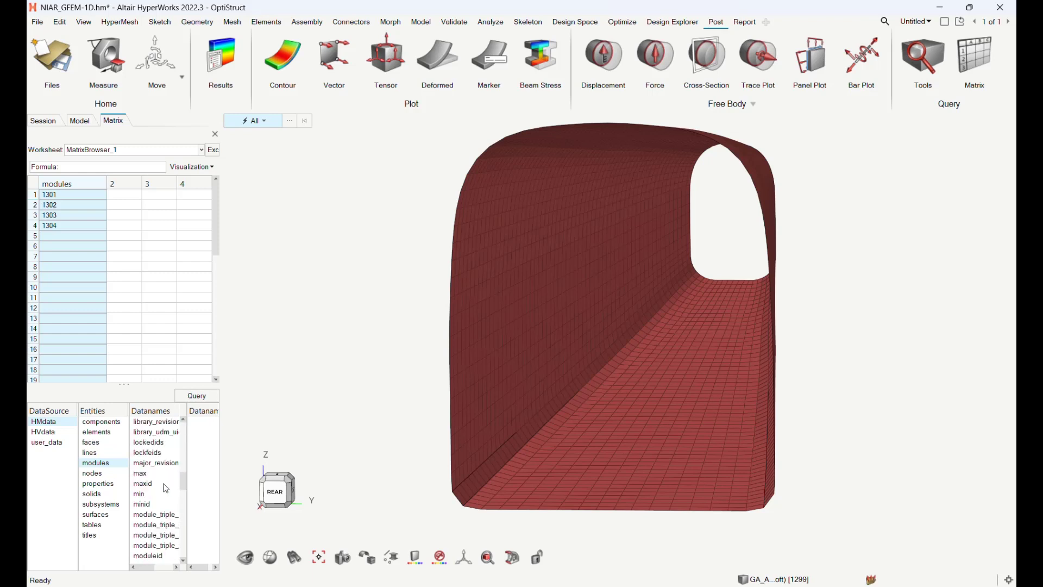
pyautogui.scroll(-6, 166, 488)
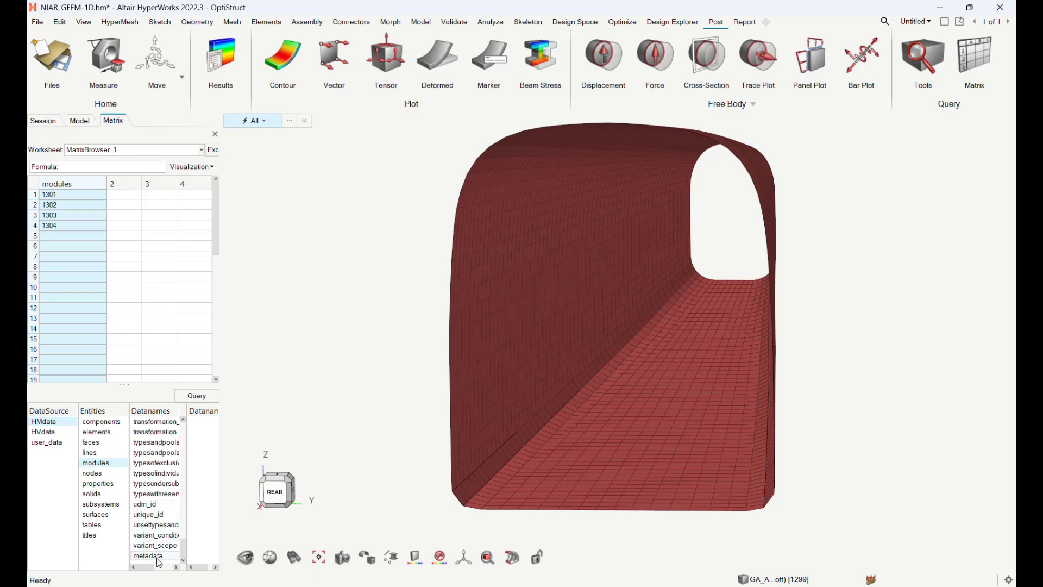
pyautogui.click(158, 559)
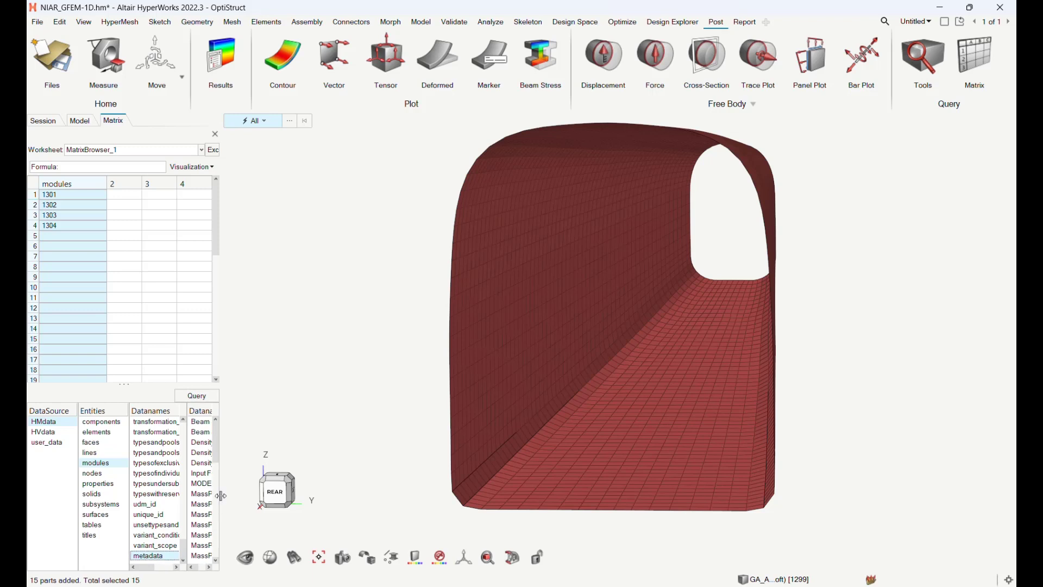
pyautogui.moveTo(221, 495); pyautogui.dragTo(256, 495)
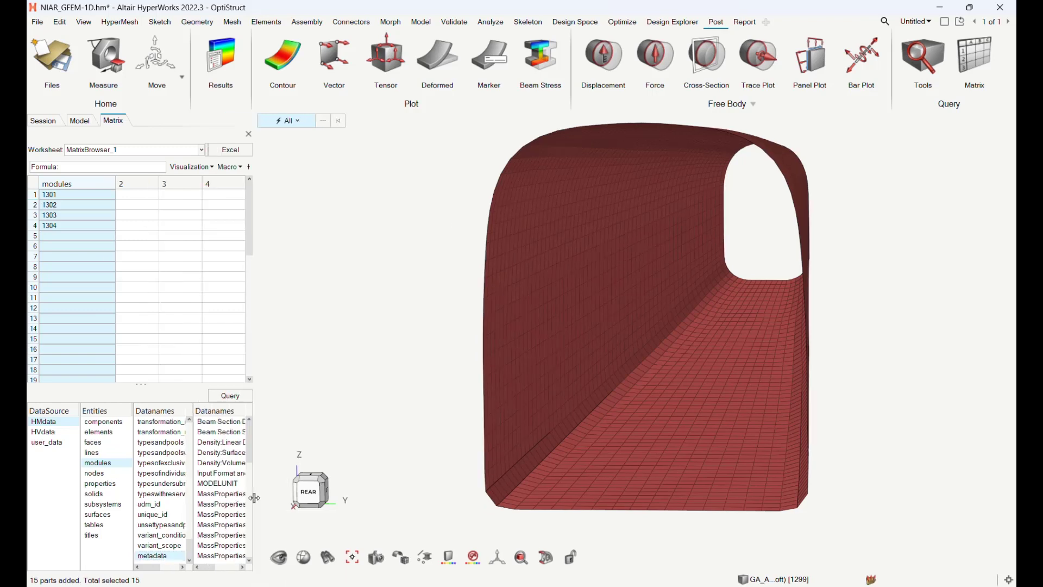
pyautogui.click(230, 423)
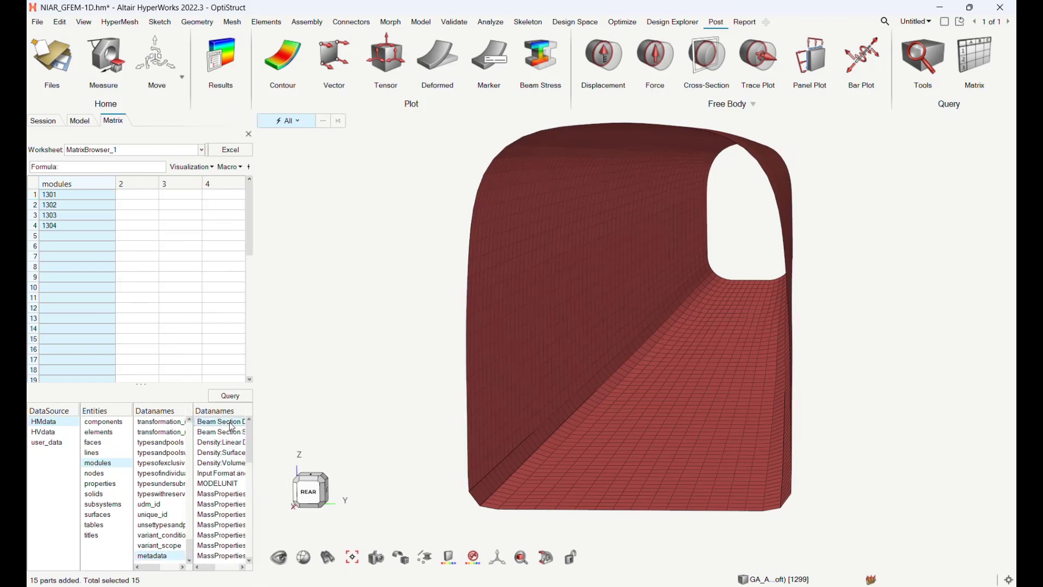
pyautogui.keyDown('ctrl'); pyautogui.click(232, 432); pyautogui.keyUp('ctrl')
pyautogui.click(228, 399)
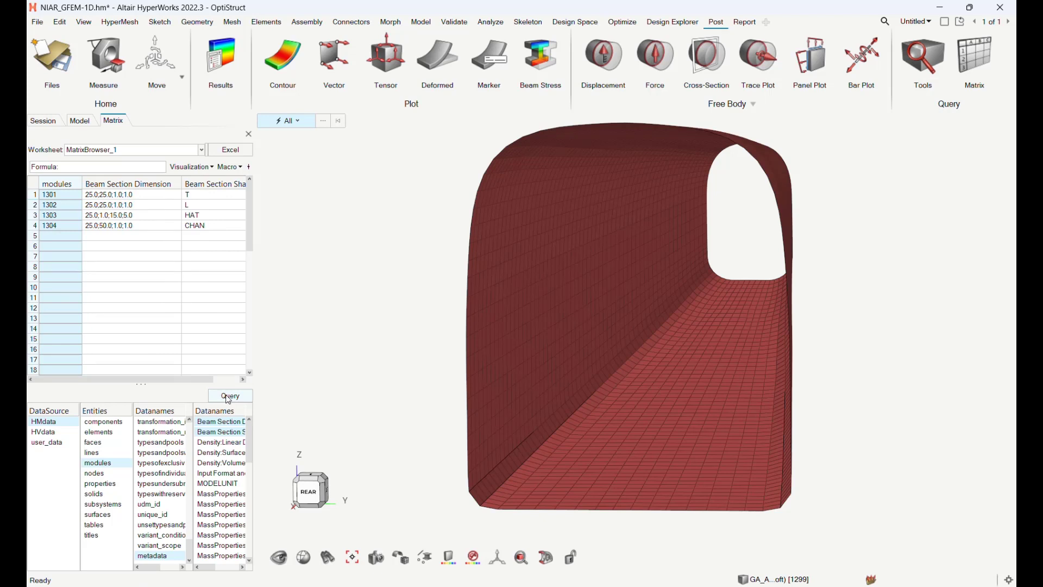
# Step: Set the rear view and show the properties of the GA_Aircraft_Frame_Hat part in the Part browser
pyautogui.click(309, 495)
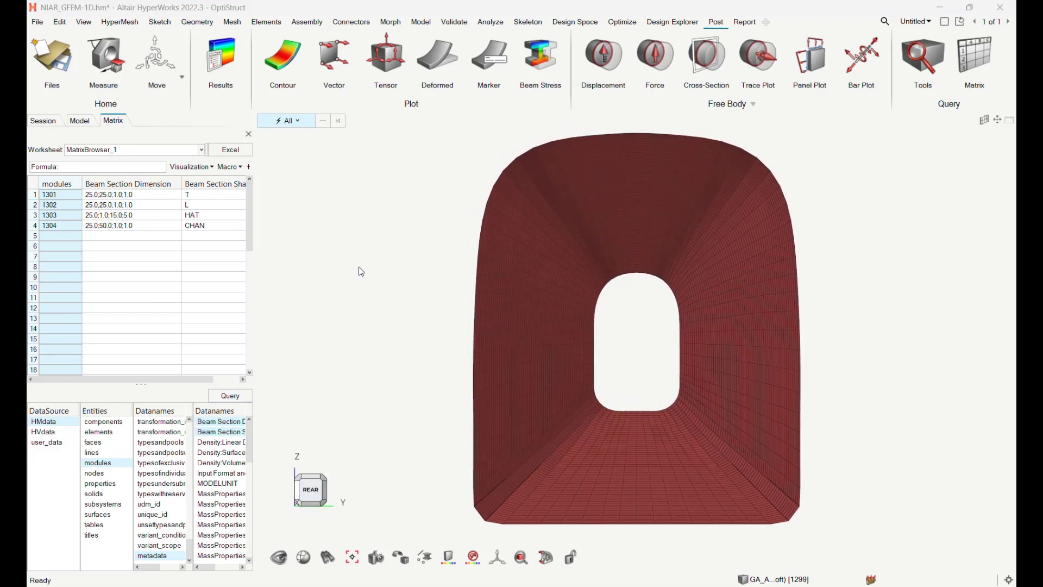
pyautogui.click(82, 121)
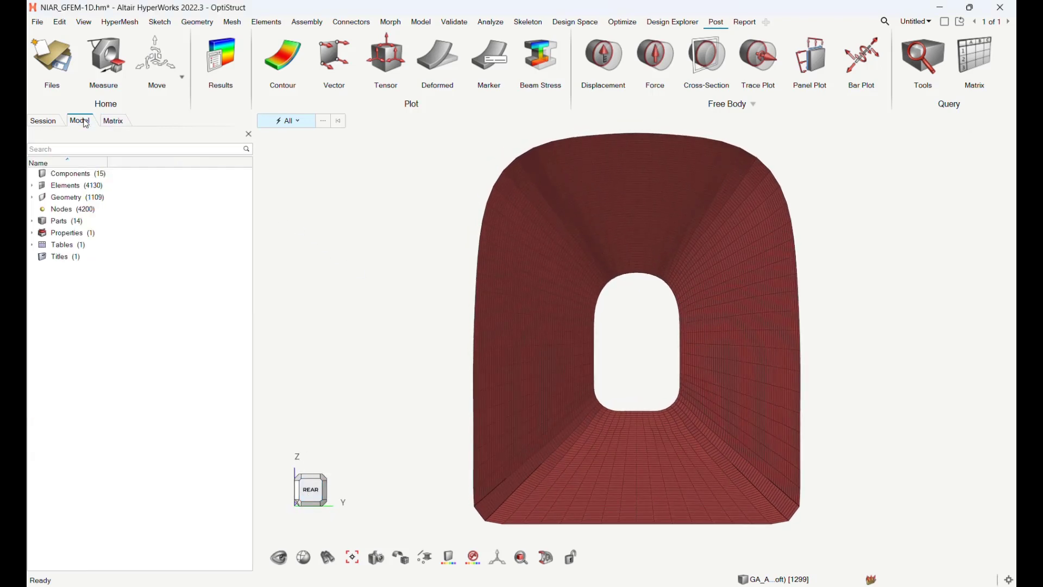
pyautogui.click(67, 222)
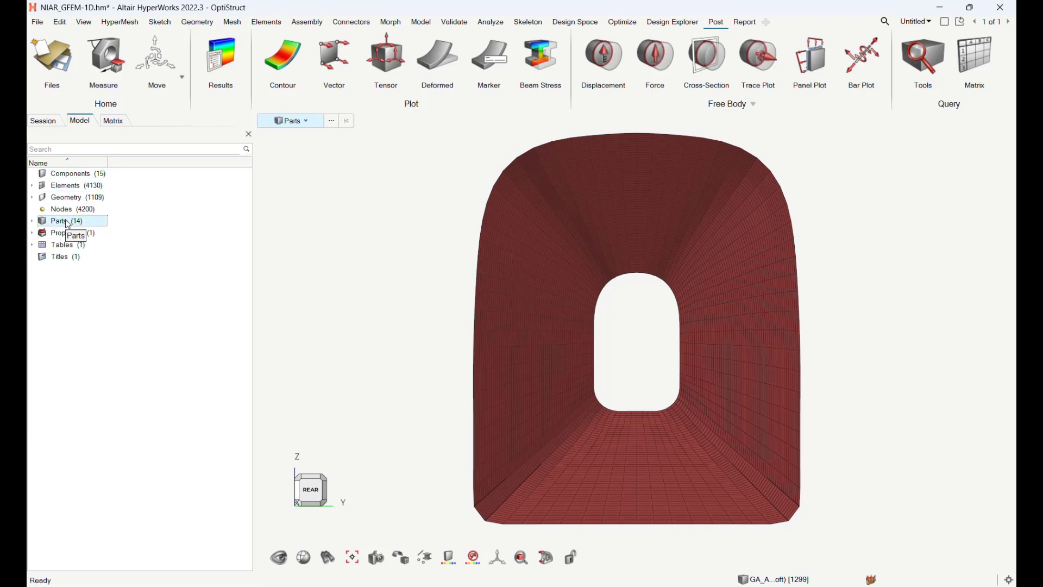
pyautogui.doubleClick(68, 222)
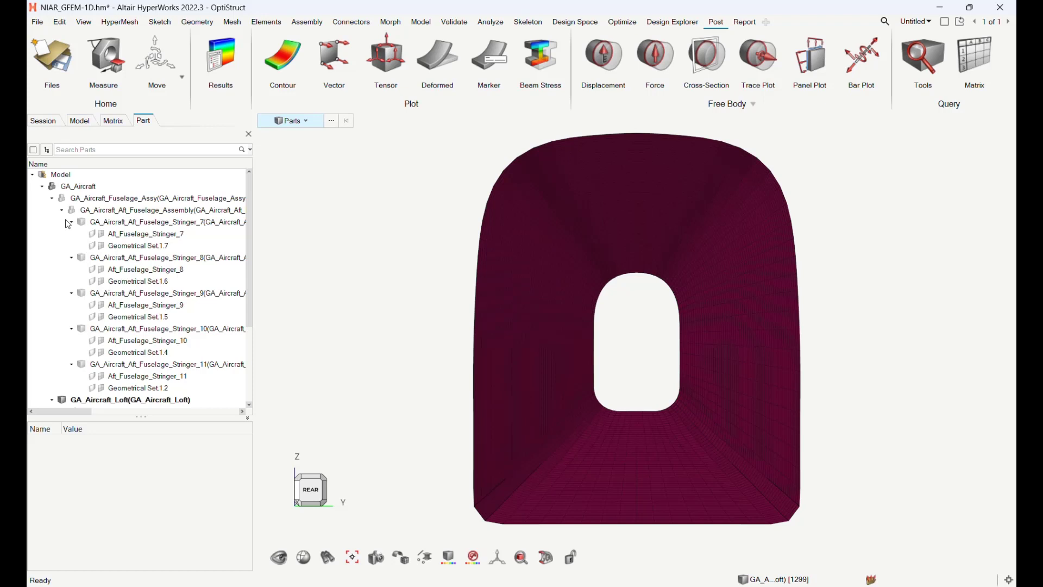
pyautogui.moveTo(248, 294); pyautogui.dragTo(246, 383)
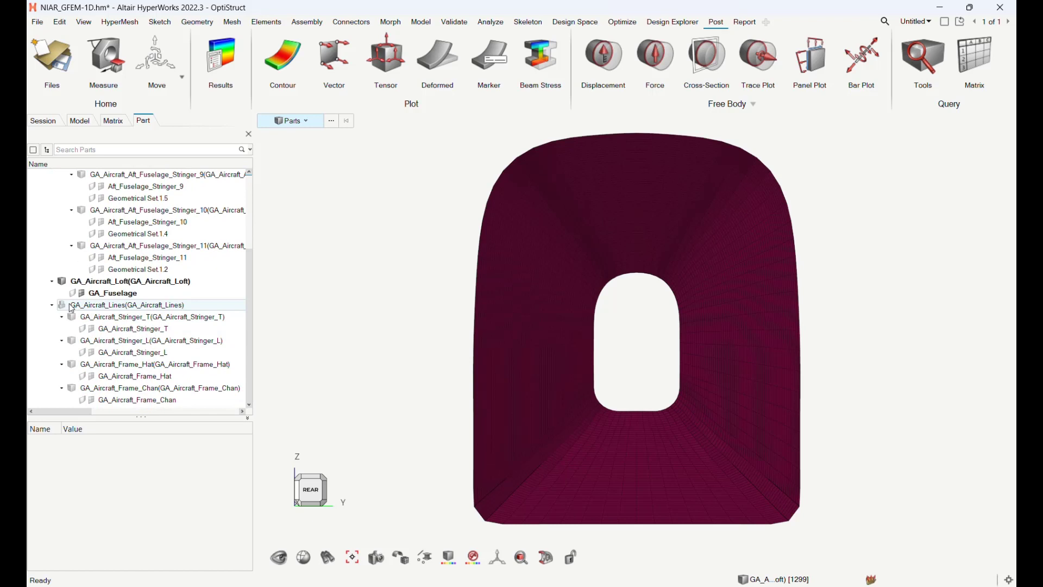
pyautogui.click(97, 365)
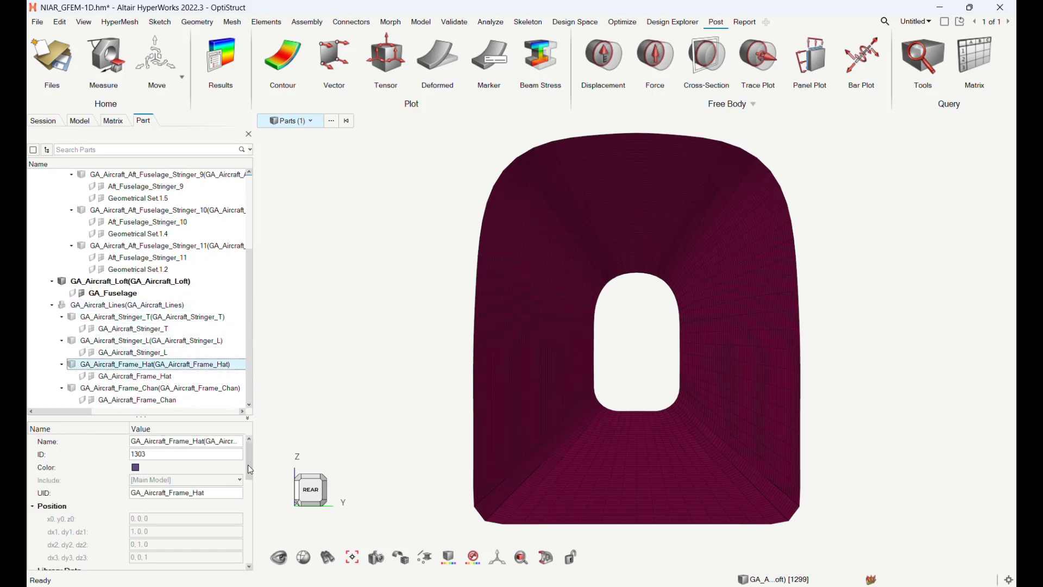
# Step: Expand the Metadata section of the GA_Aircraft_Frame_Hat part's properties and review its beam section dimension and shape
pyautogui.moveTo(248, 466); pyautogui.dragTo(239, 559)
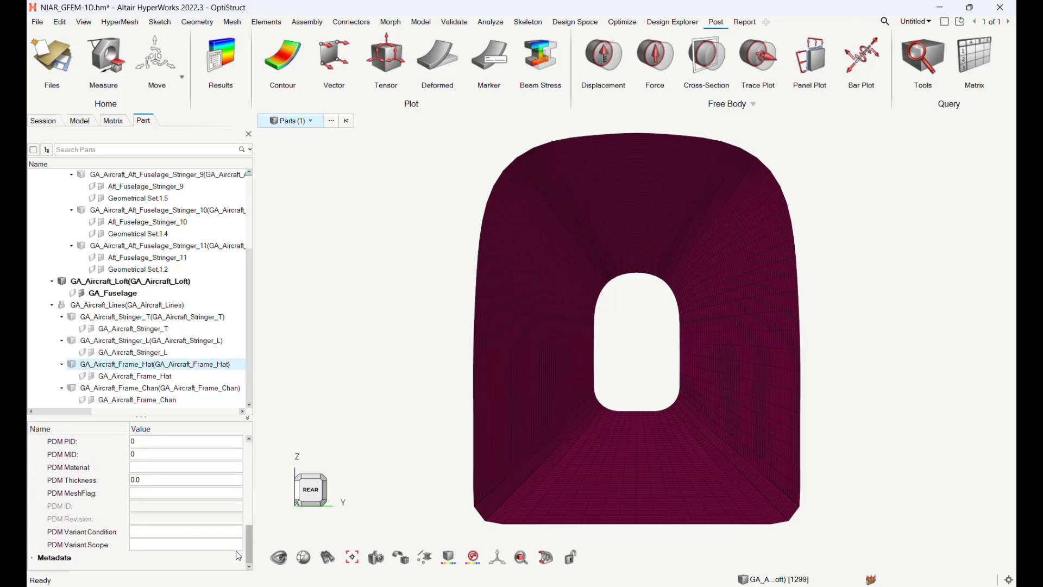
pyautogui.click(32, 559)
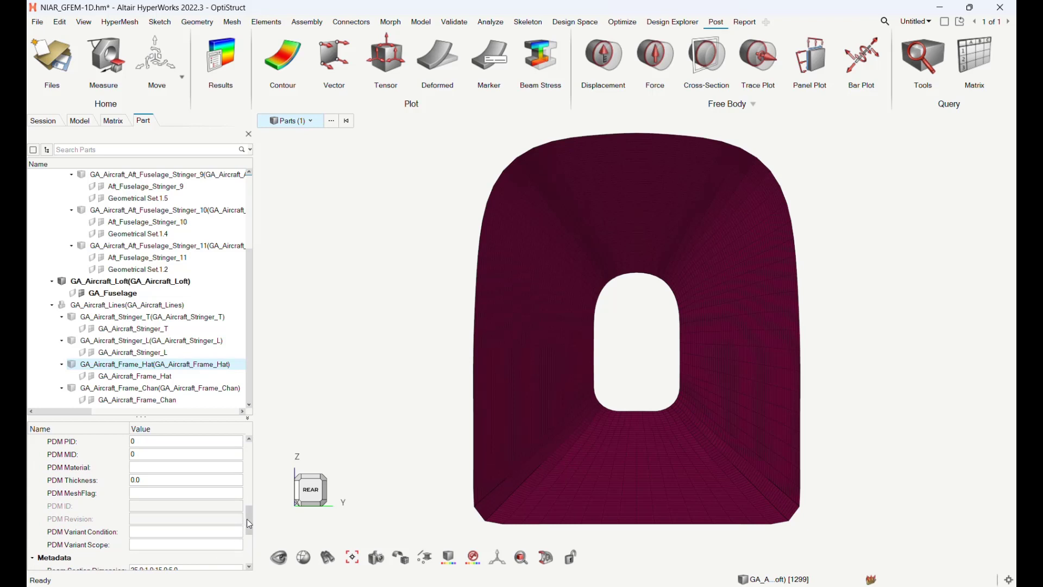
pyautogui.moveTo(248, 522); pyautogui.dragTo(249, 546)
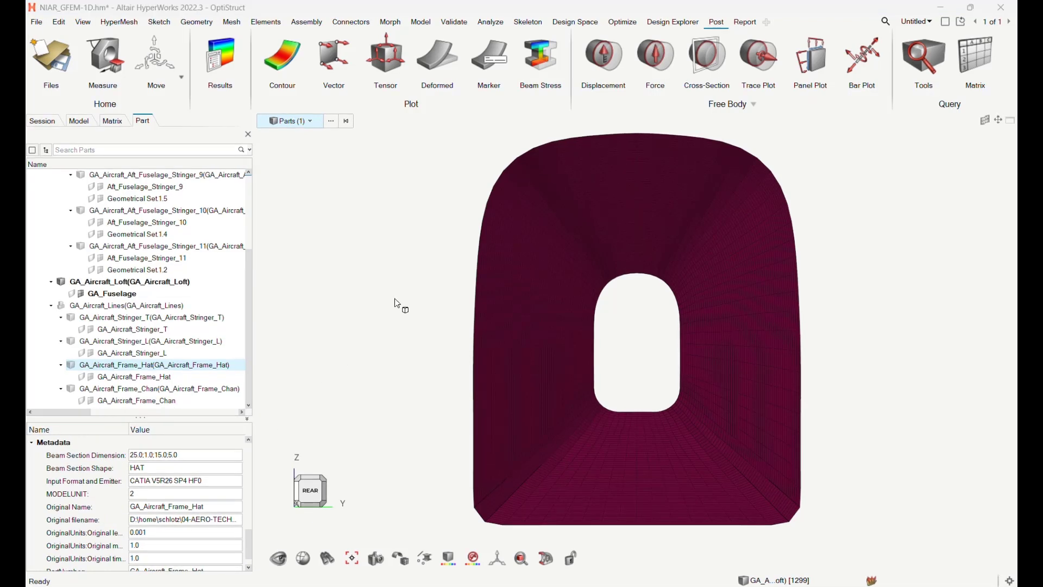
# Step: Load and run the Tcl script ConvertBeamsectionMetadata.tcl from the 3D folder
pyautogui.click(43, 24)
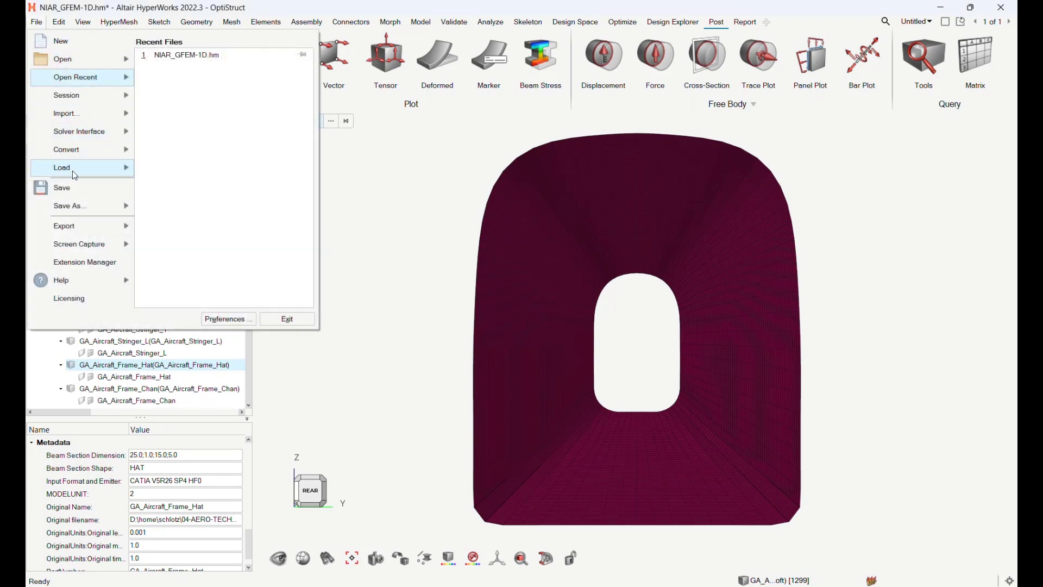
pyautogui.moveTo(74, 173)
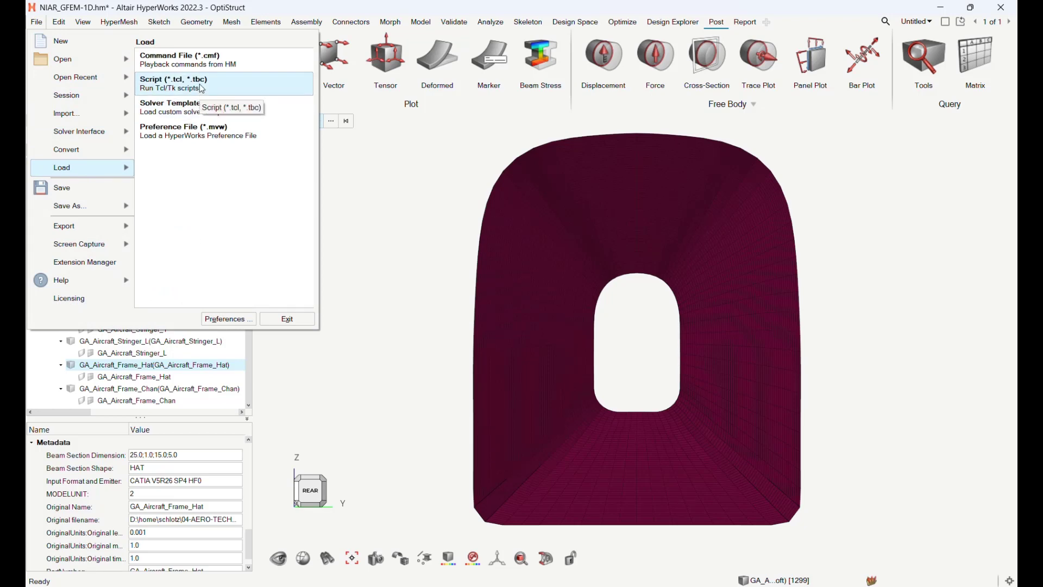
pyautogui.click(201, 89)
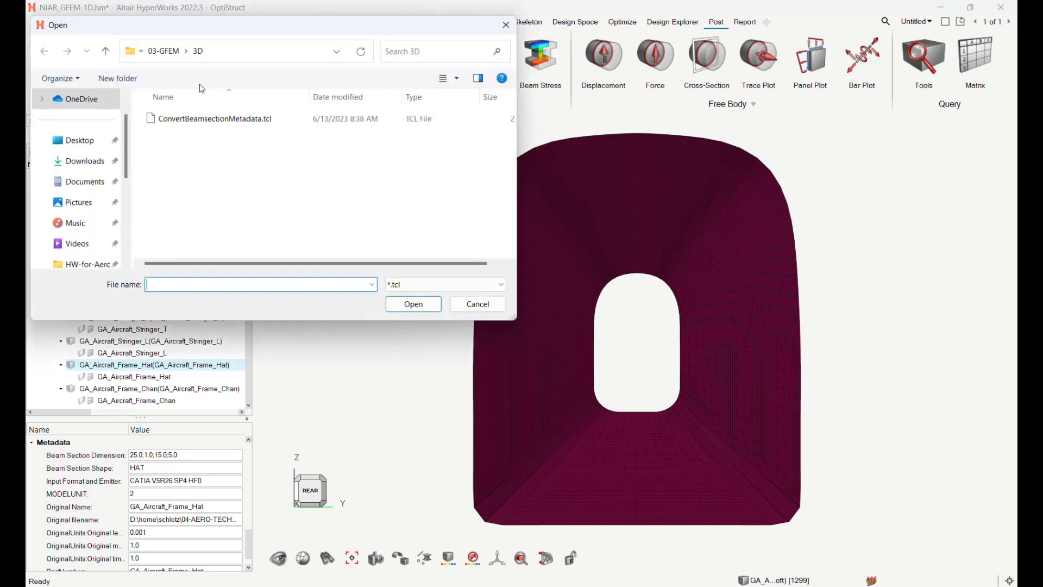
pyautogui.click(197, 125)
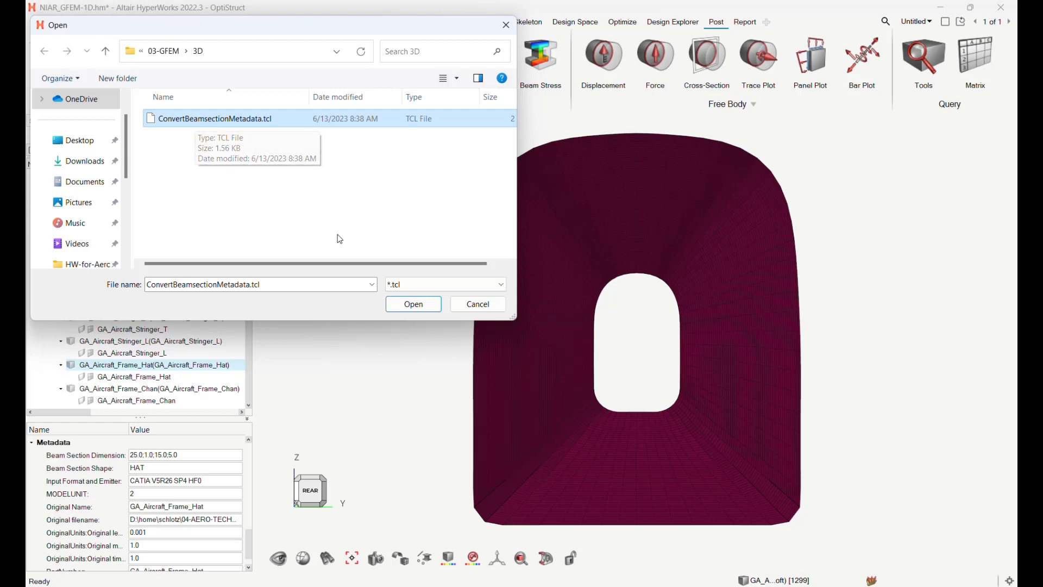
pyautogui.click(414, 304)
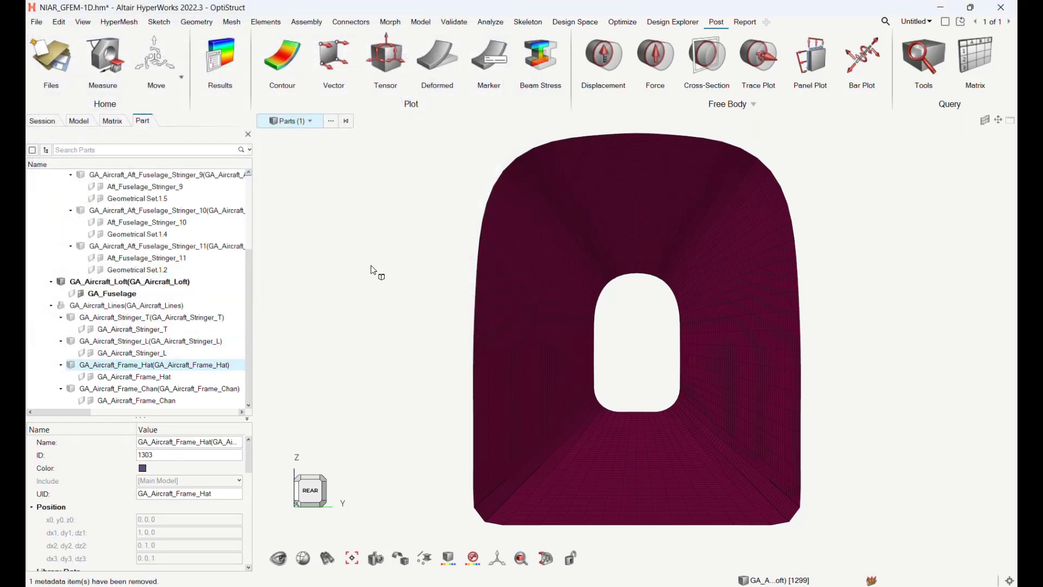
# Step: List the model's beam sections and rename beamsection1 as CHAN and beamsection2 as L
pyautogui.click(232, 22)
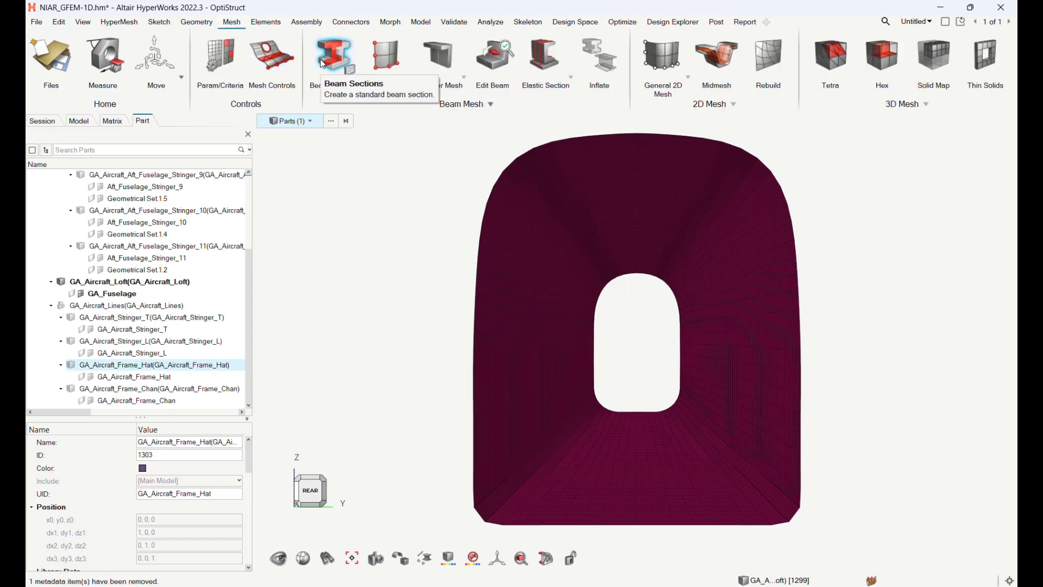
pyautogui.click(348, 72)
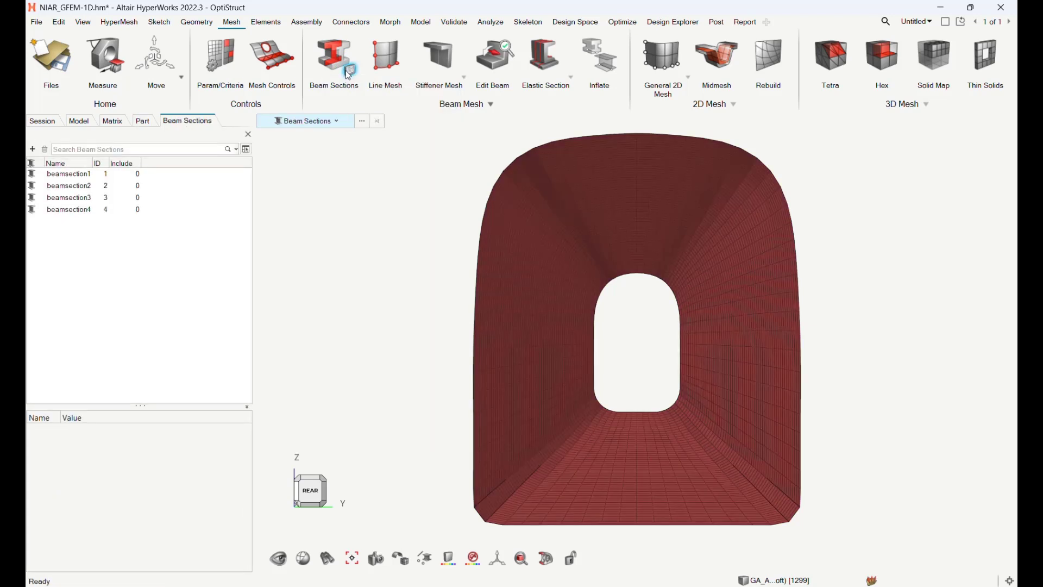
pyautogui.rightClick(78, 176)
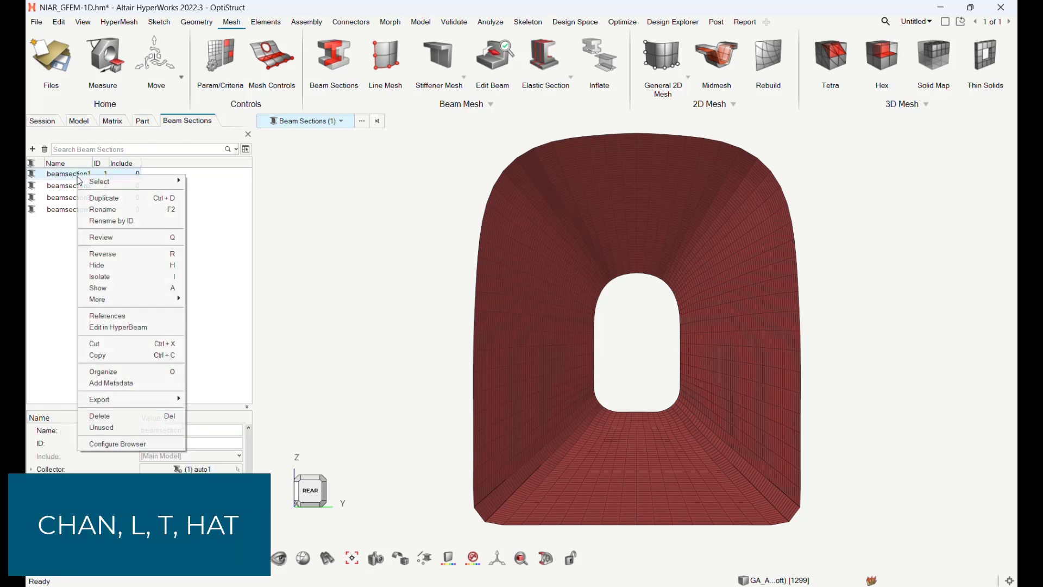
pyautogui.click(115, 211)
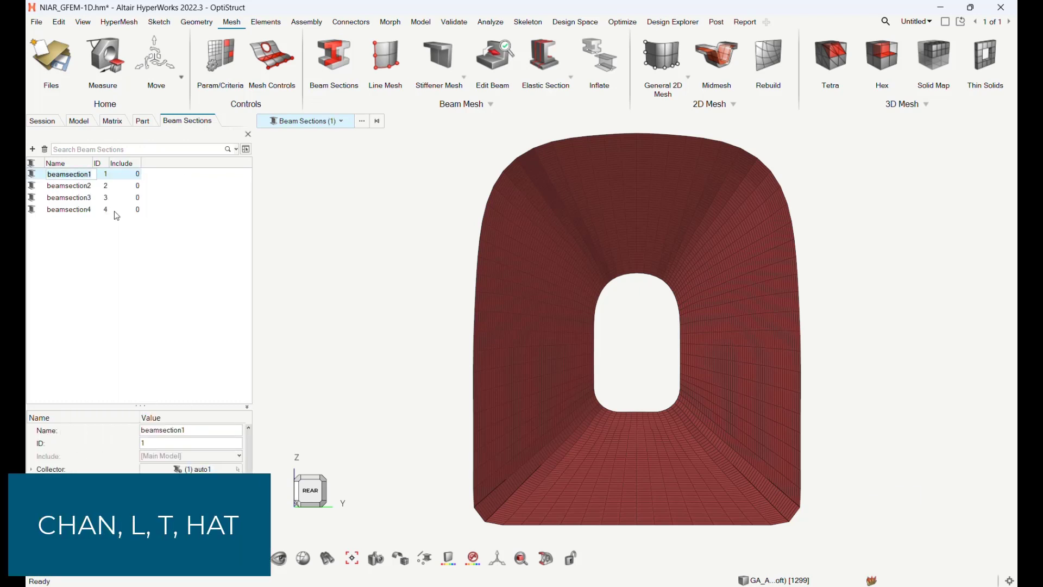
pyautogui.press('BackSpace')
pyautogui.click(64, 173)
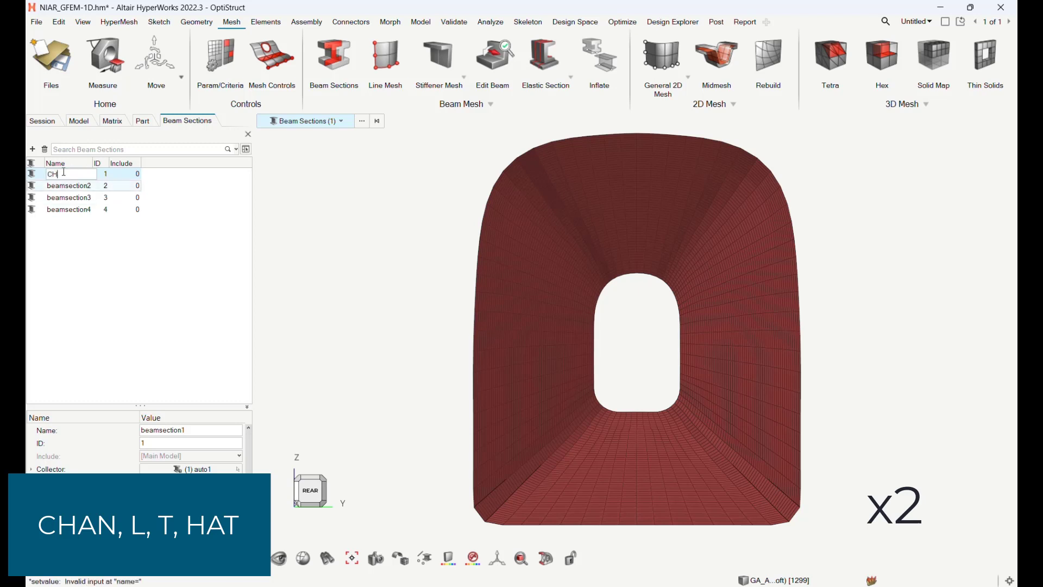
pyautogui.click(71, 186)
pyautogui.rightClick(70, 186)
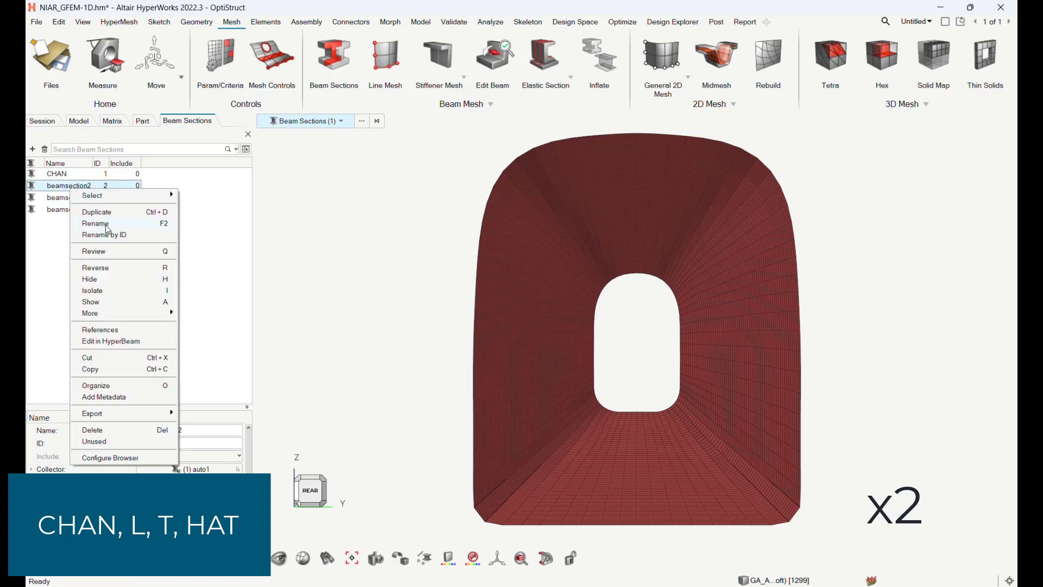
pyautogui.click(107, 223)
pyautogui.press('BackSpace')
# Step: Rename beamsection3 as T and beamsection4 as HAT
pyautogui.click(80, 198)
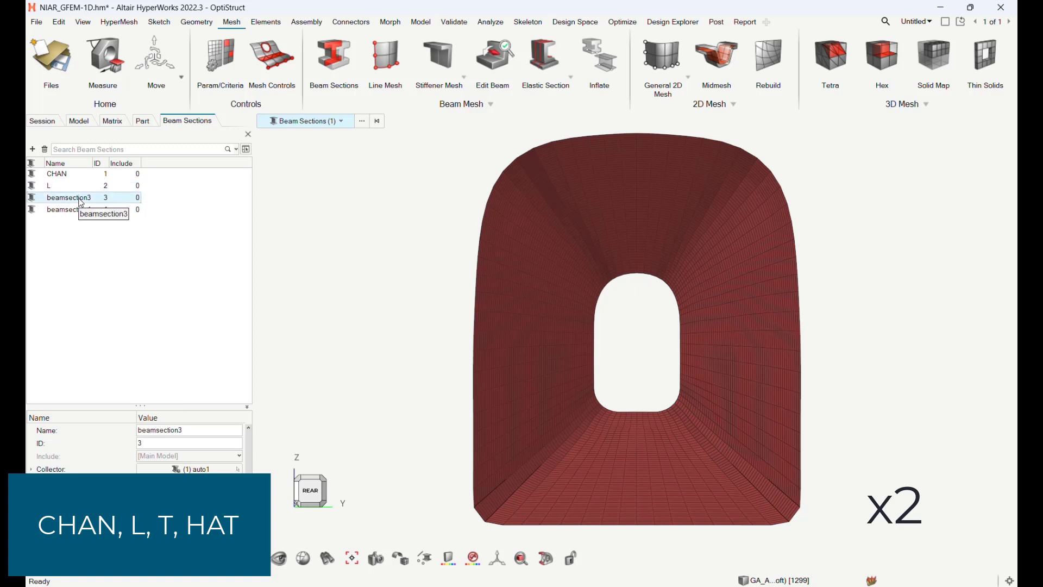
pyautogui.click(80, 198)
pyautogui.press('BackSpace')
pyautogui.write('T')
pyautogui.click(67, 210)
pyautogui.click(68, 210)
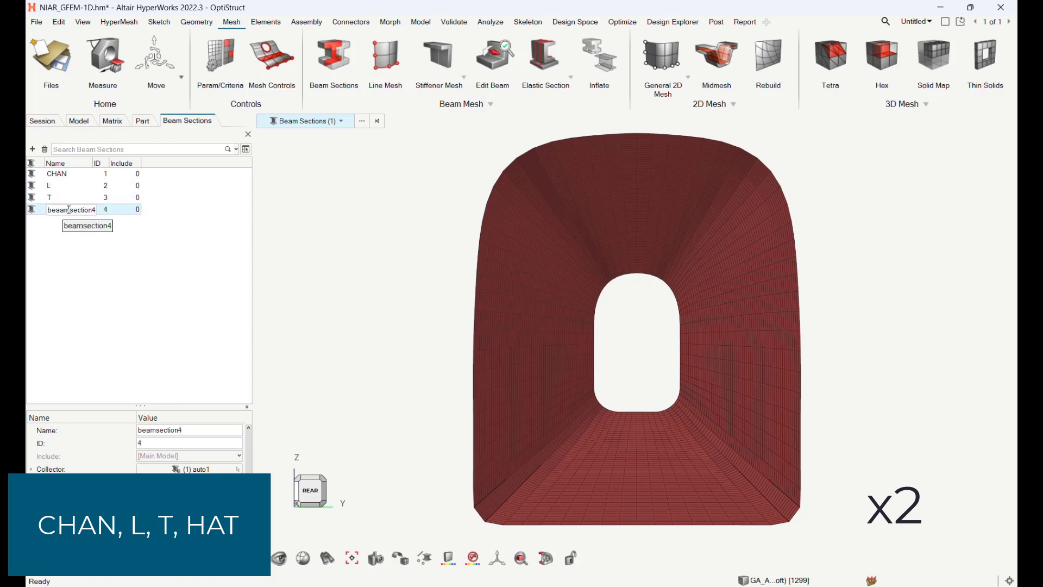
pyautogui.press('BackSpace')
pyautogui.write('HAT')
pyautogui.click(102, 261)
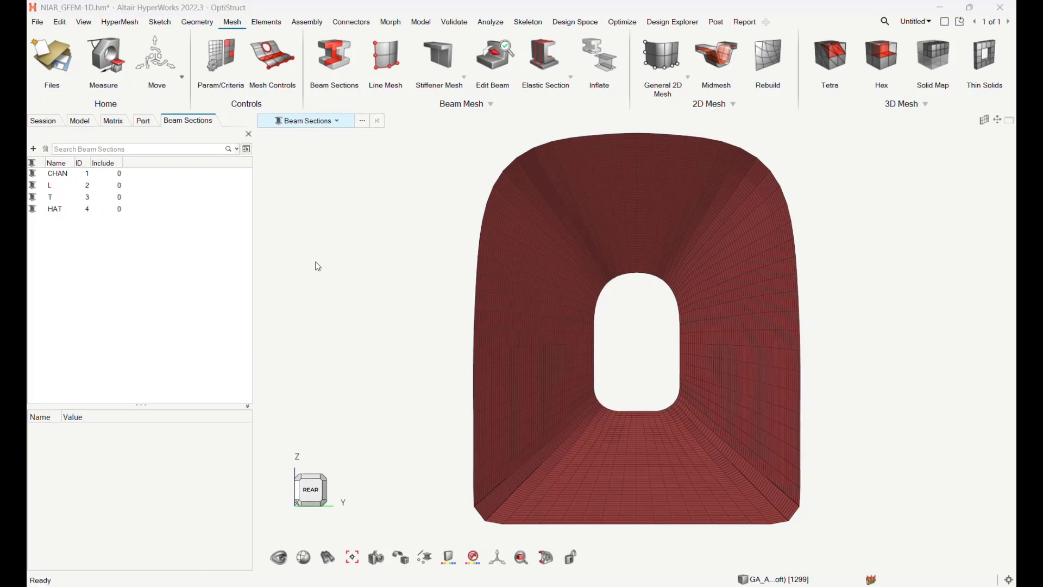
# Step: Isolate the GA_Aircraft_Lines assembly in the Part browser so only the stringer and frame lines are displayed
pyautogui.click(144, 121)
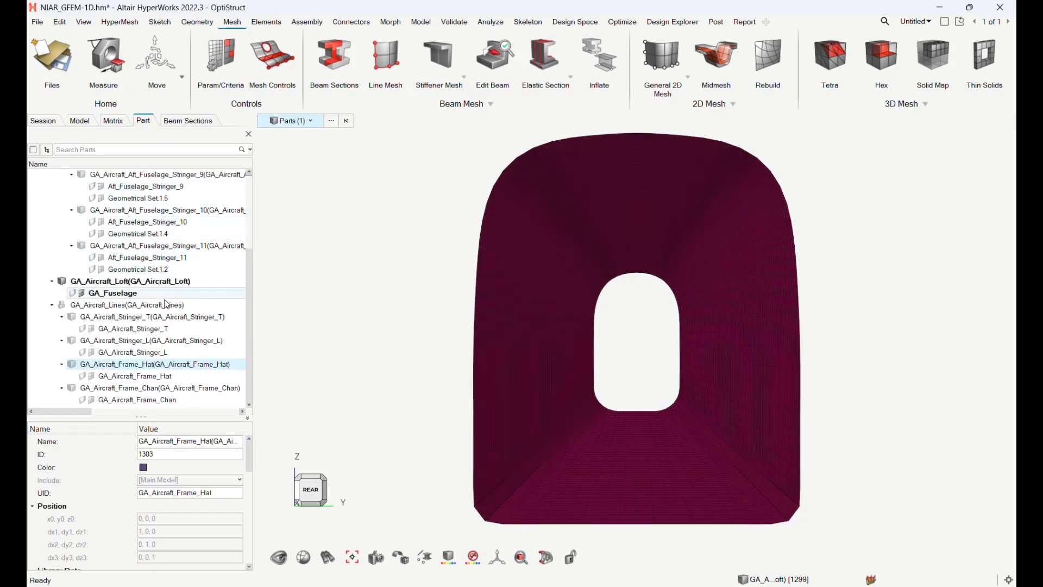
pyautogui.rightClick(166, 304)
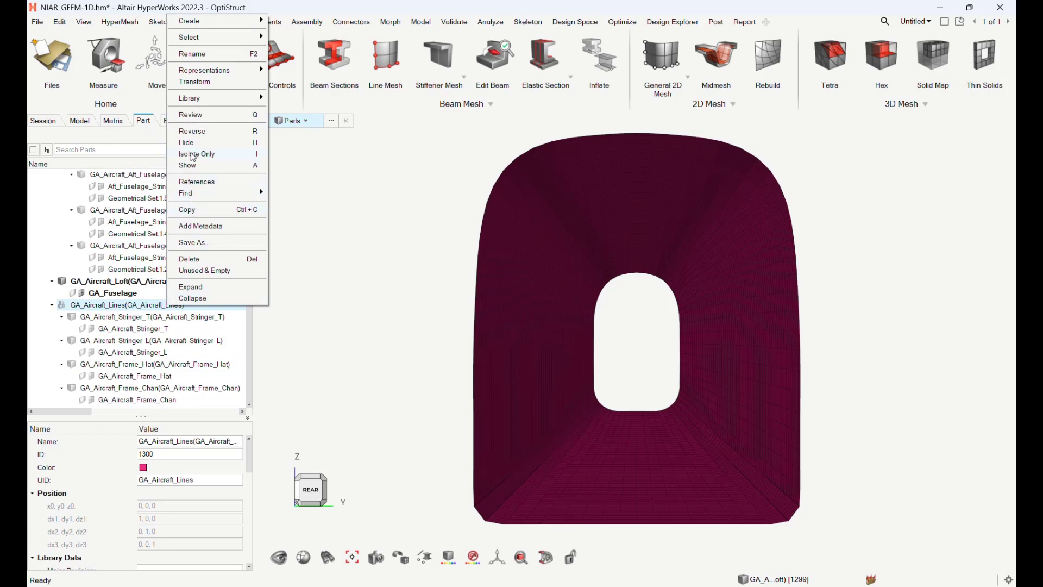
pyautogui.click(194, 154)
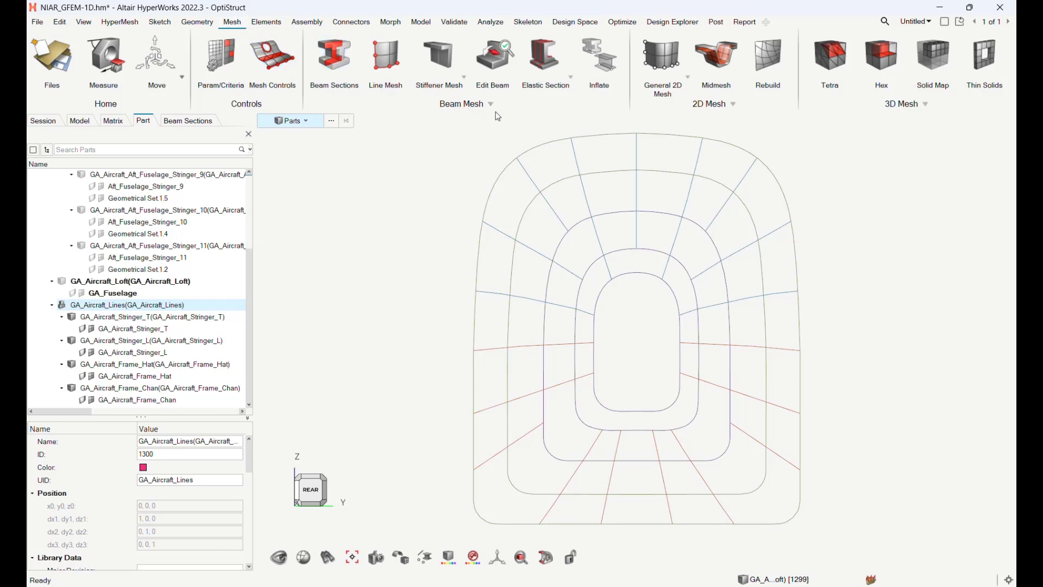
# Step: Start a Stiffener Mesh on lines and select all free stringer and frame lines in the left view
pyautogui.click(445, 68)
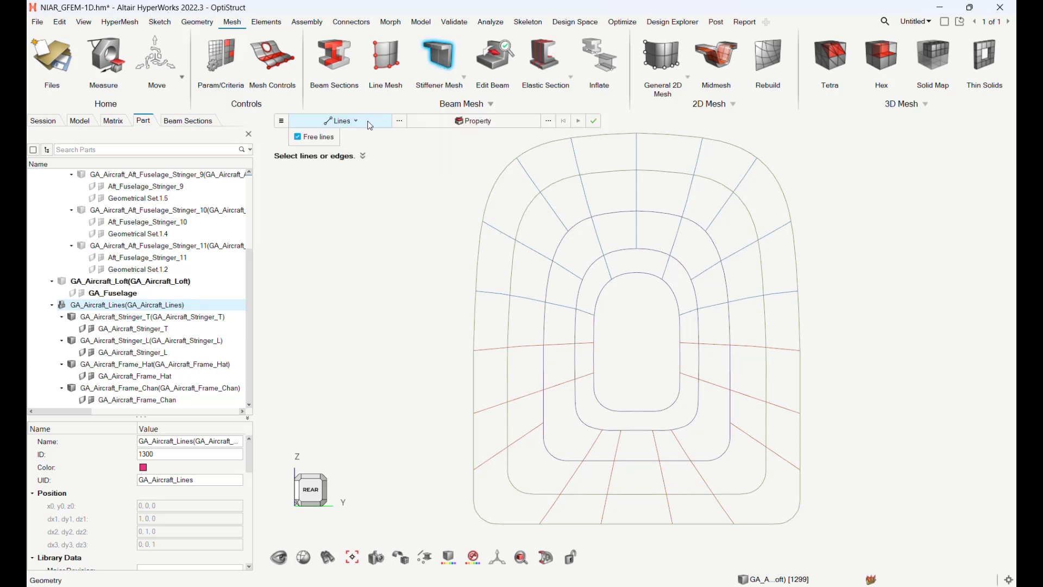
pyautogui.click(366, 127)
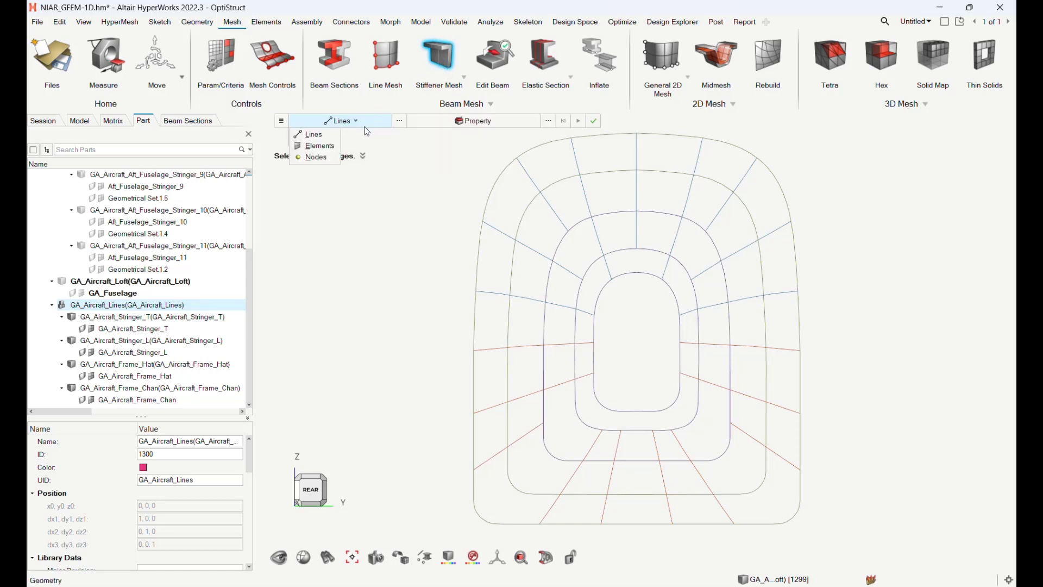
pyautogui.click(334, 136)
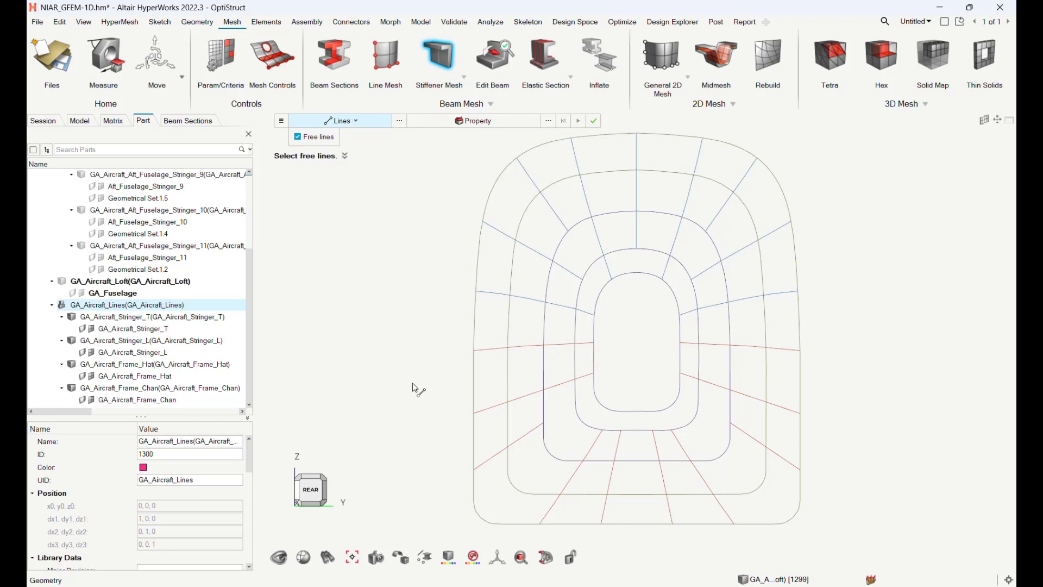
pyautogui.moveTo(413, 387); pyautogui.dragTo(372, 438, button='right')
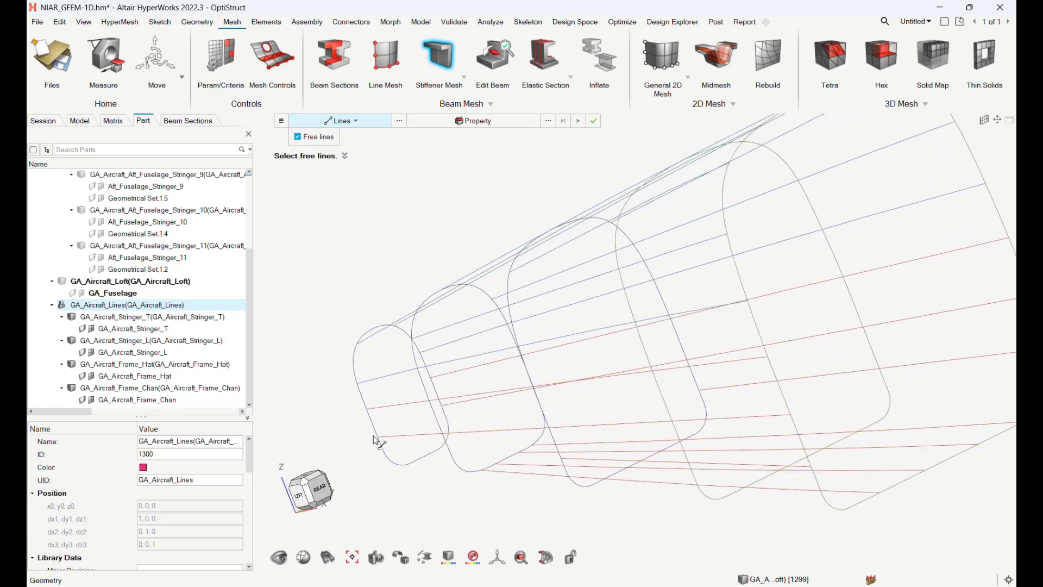
pyautogui.click(299, 498)
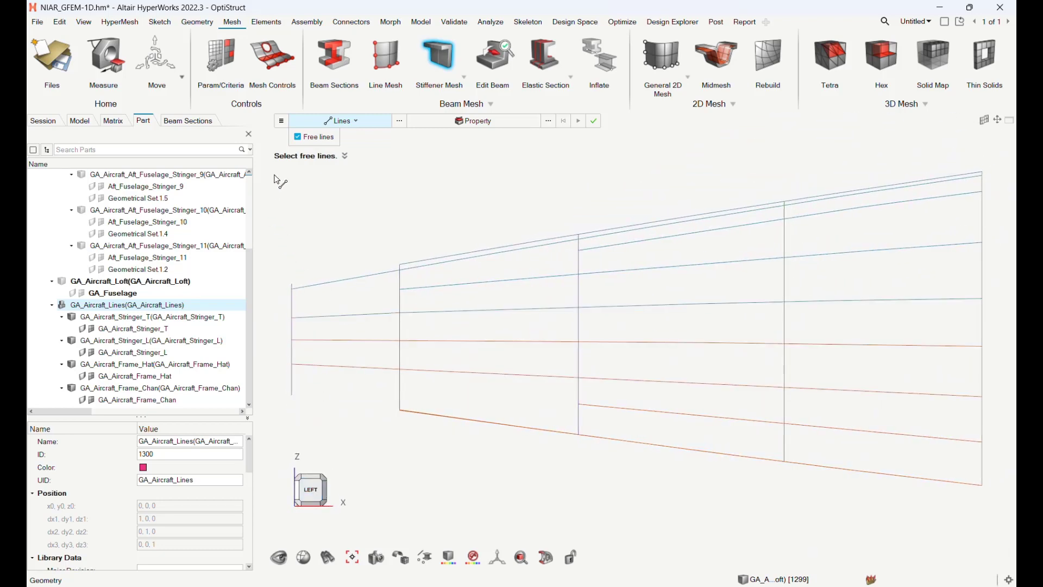
pyautogui.moveTo(275, 175); pyautogui.dragTo(1010, 505)
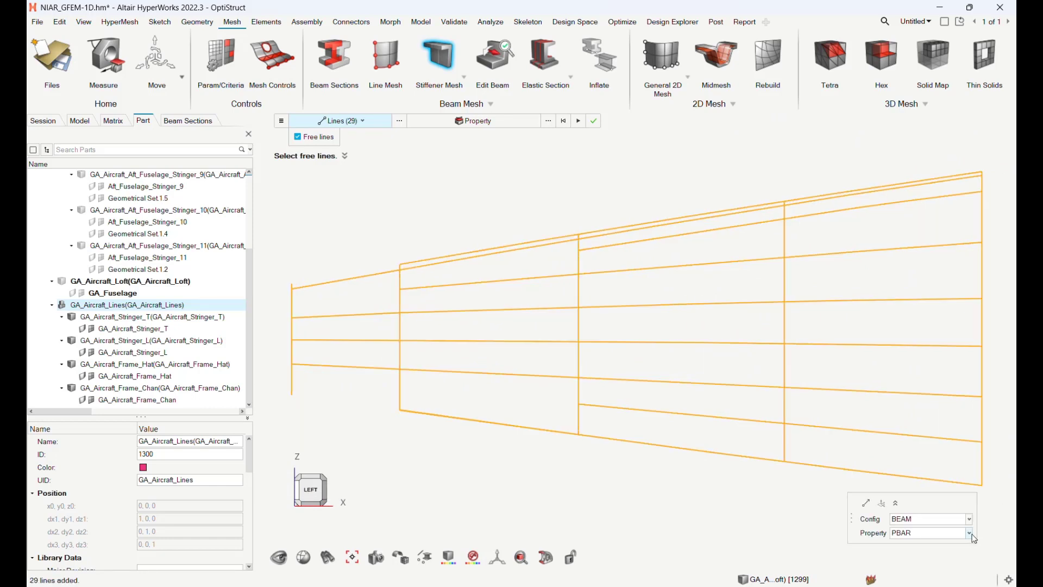
# Step: Set the property type to PBEAM, create the beam mesh on the selected lines and accept the mixed property warnings
pyautogui.click(970, 534)
pyautogui.click(935, 563)
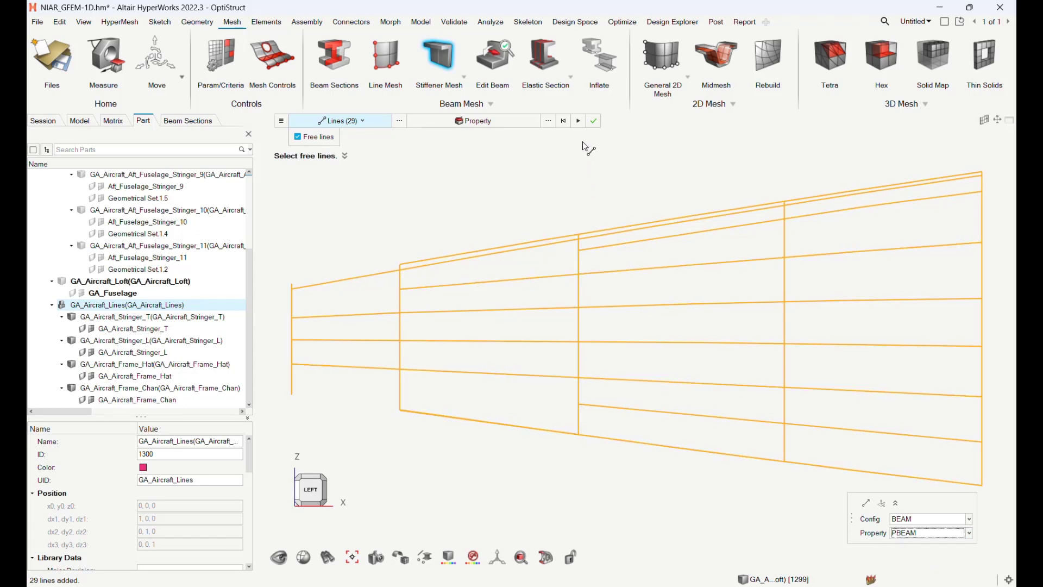
pyautogui.click(579, 120)
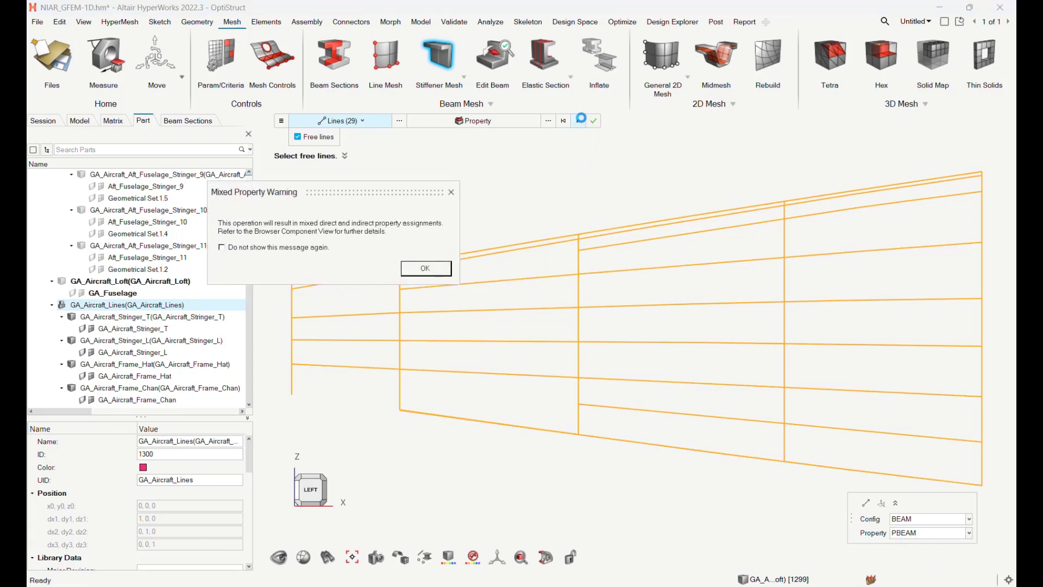
pyautogui.click(435, 268)
pyautogui.click(436, 270)
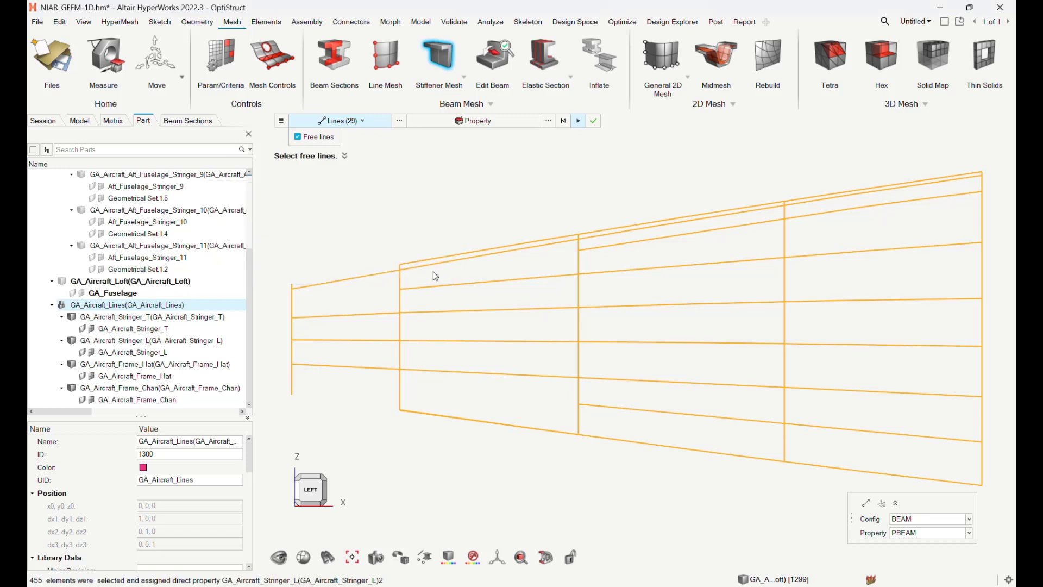
pyautogui.click(433, 271)
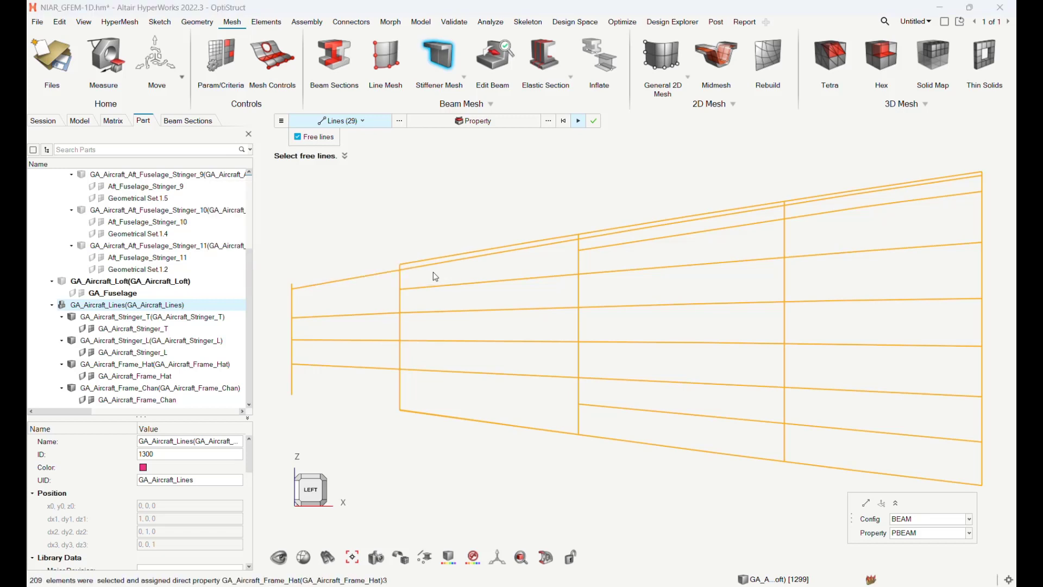
pyautogui.click(433, 271)
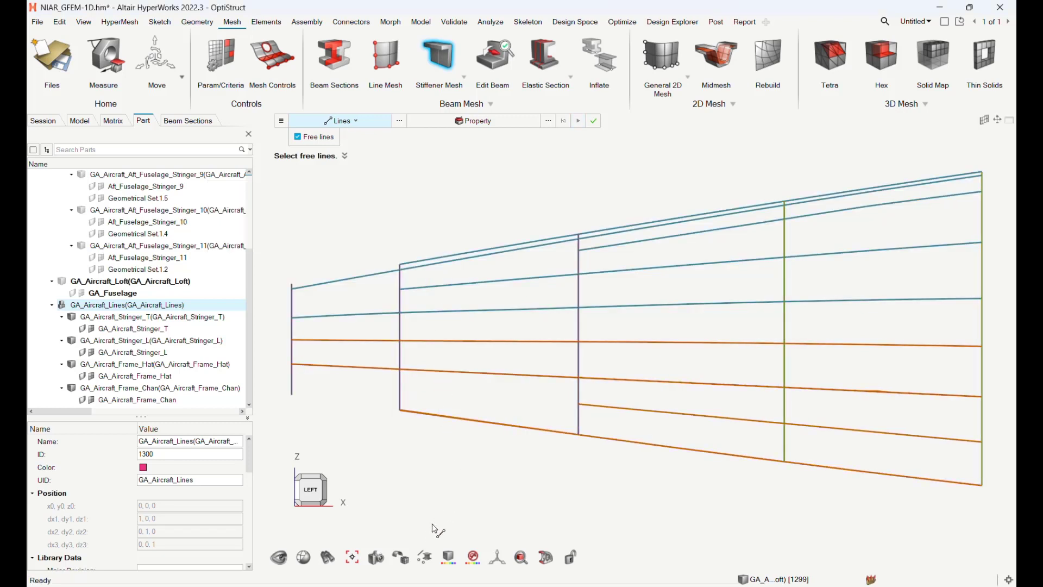
# Step: Display the beam elements with their 3D cross sections, fit the model and show it in an isometric view
pyautogui.moveTo(428, 557)
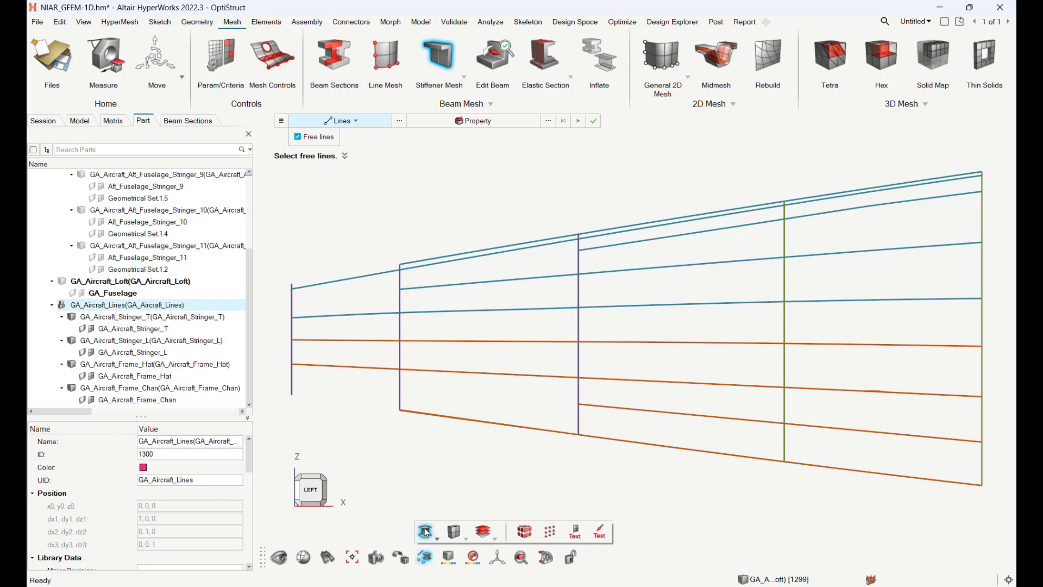
pyautogui.click(427, 532)
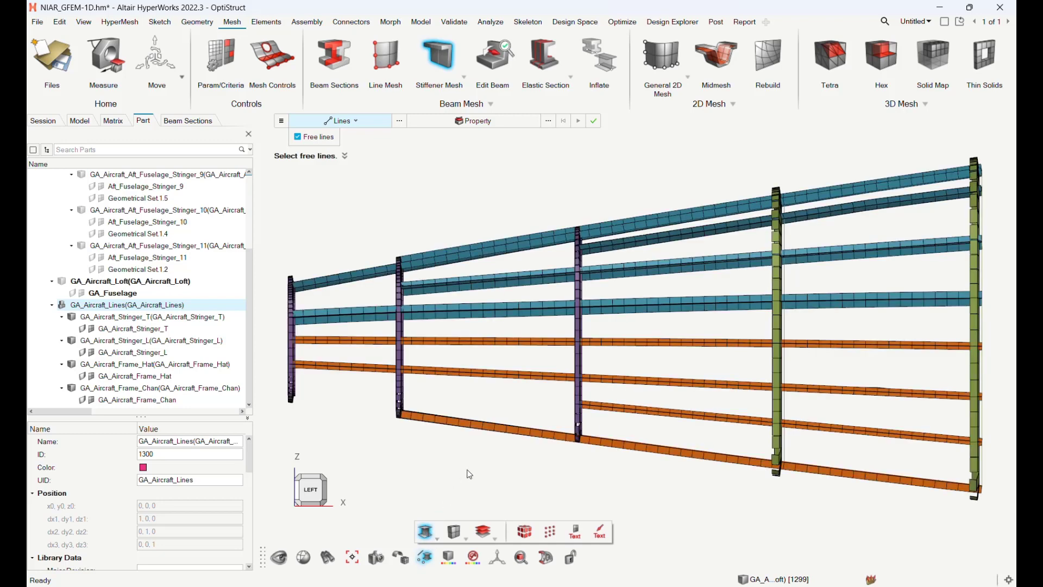
pyautogui.click(546, 462)
pyautogui.press('f')
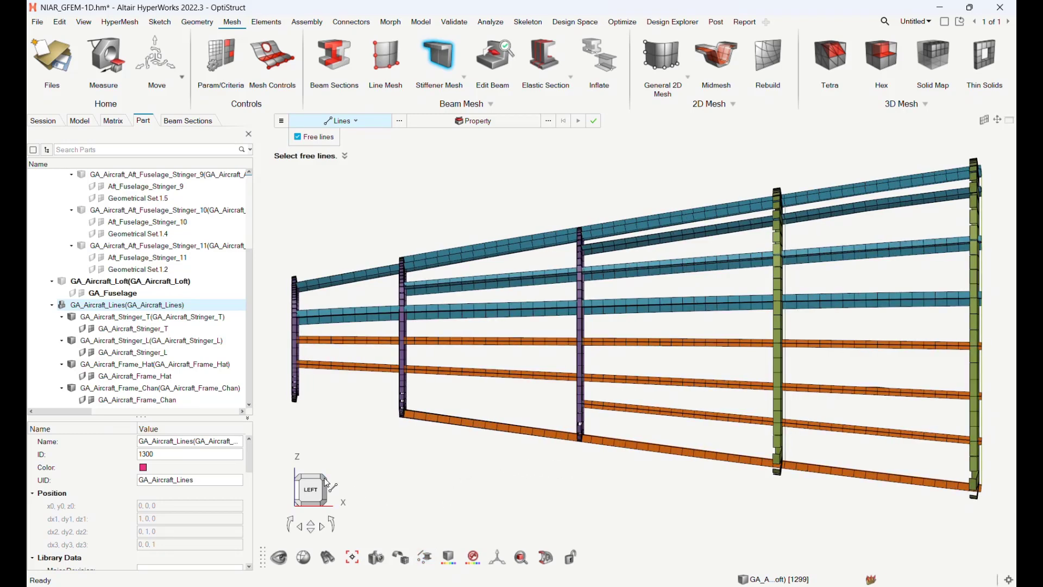
pyautogui.click(327, 483)
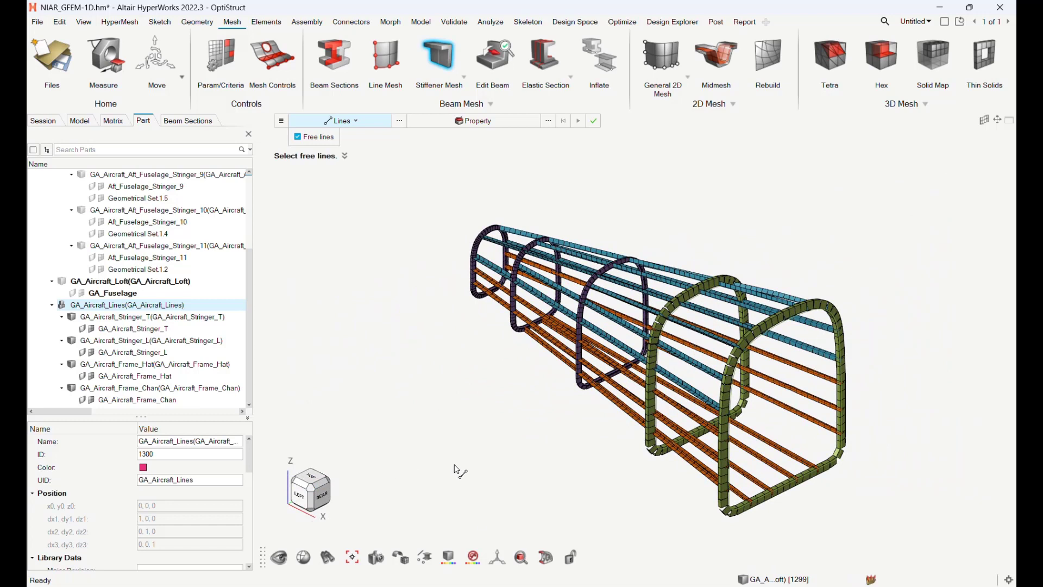
# Step: Review the T stringers, L stringers, hat frames and channel frames of the GA_Aircraft_Lines assembly one after another in review mode
pyautogui.press('q')
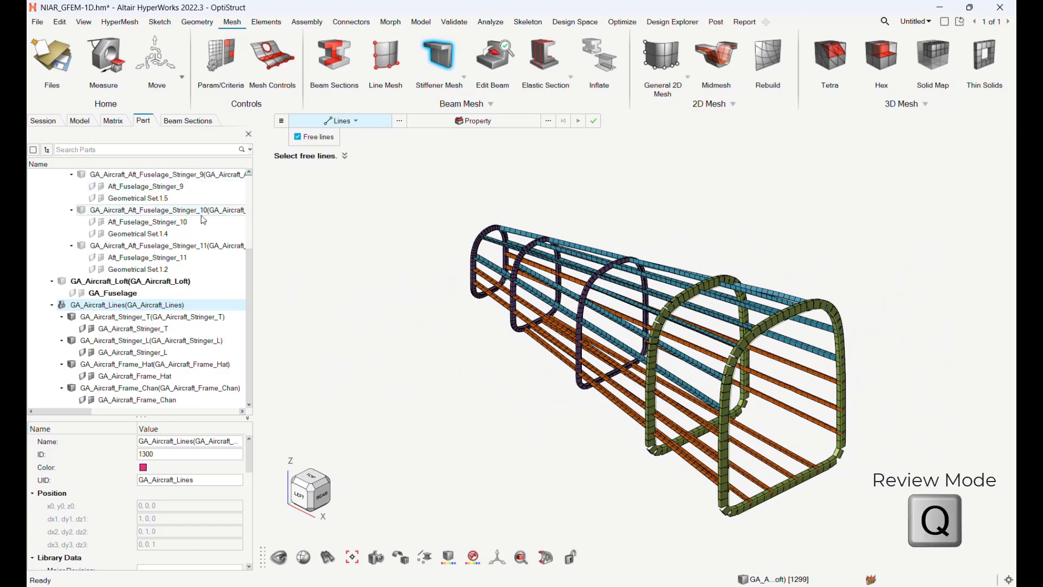
pyautogui.click(152, 320)
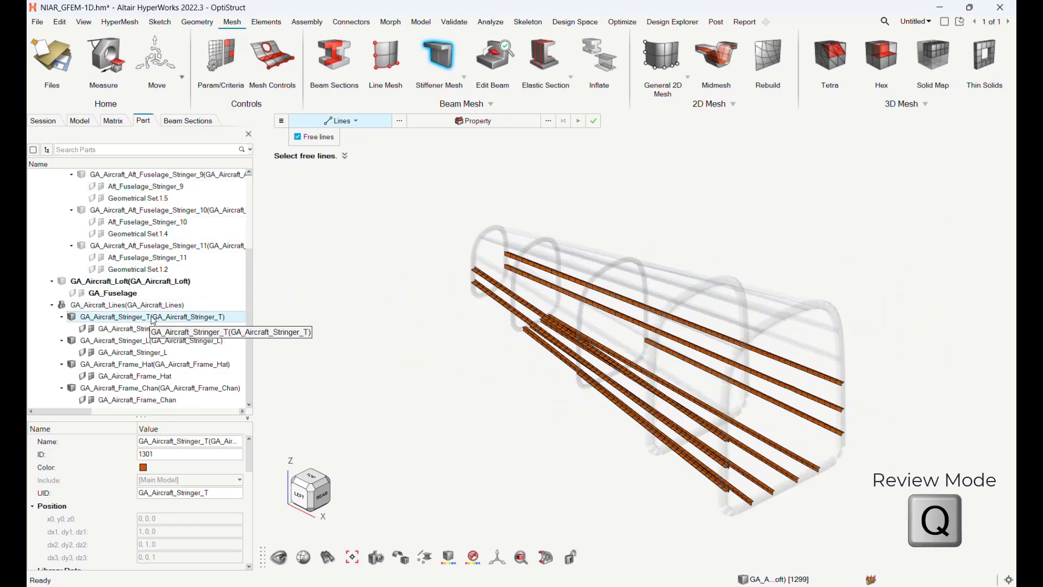
pyautogui.press('Down')
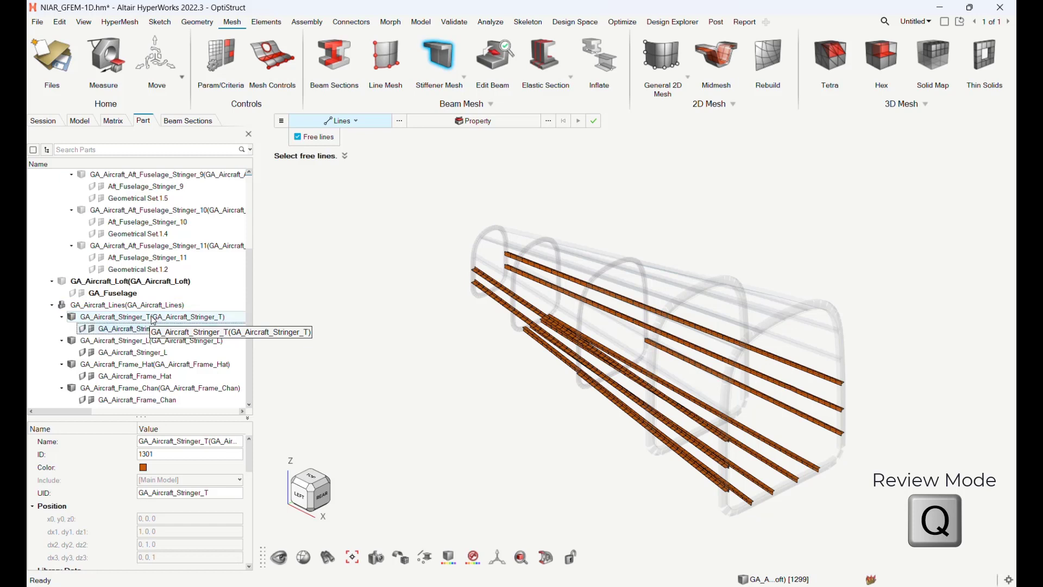
pyautogui.press('Down')
pyautogui.press('Down')
pyautogui.press('Down')
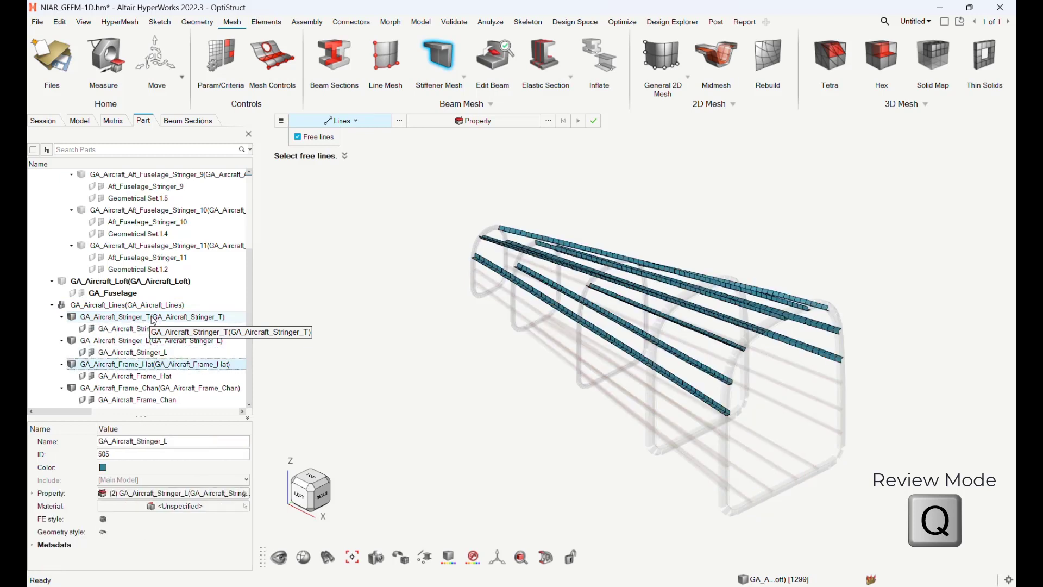
pyautogui.press('Down')
pyautogui.press('Down')
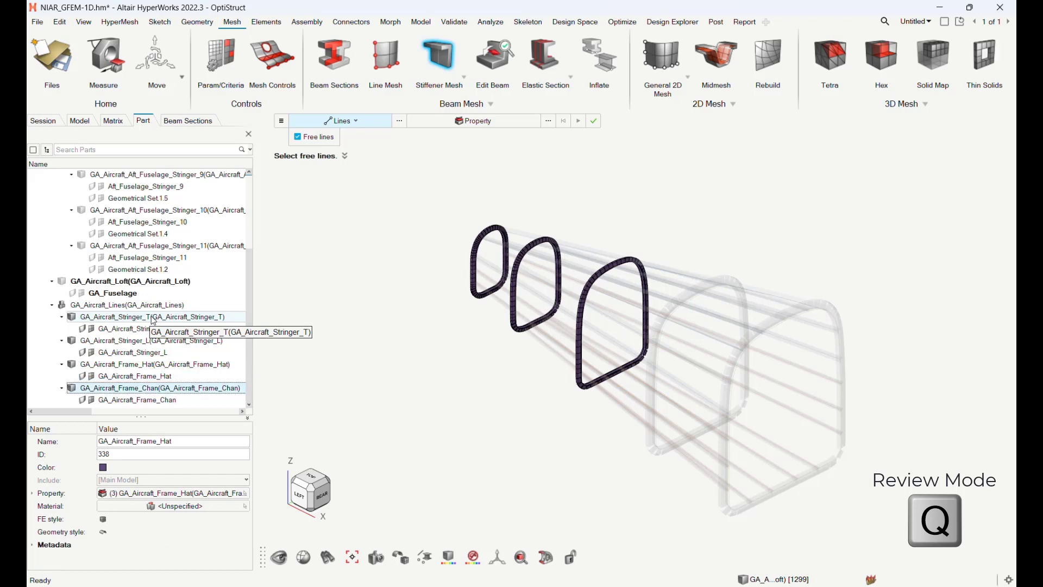
pyautogui.press('Down')
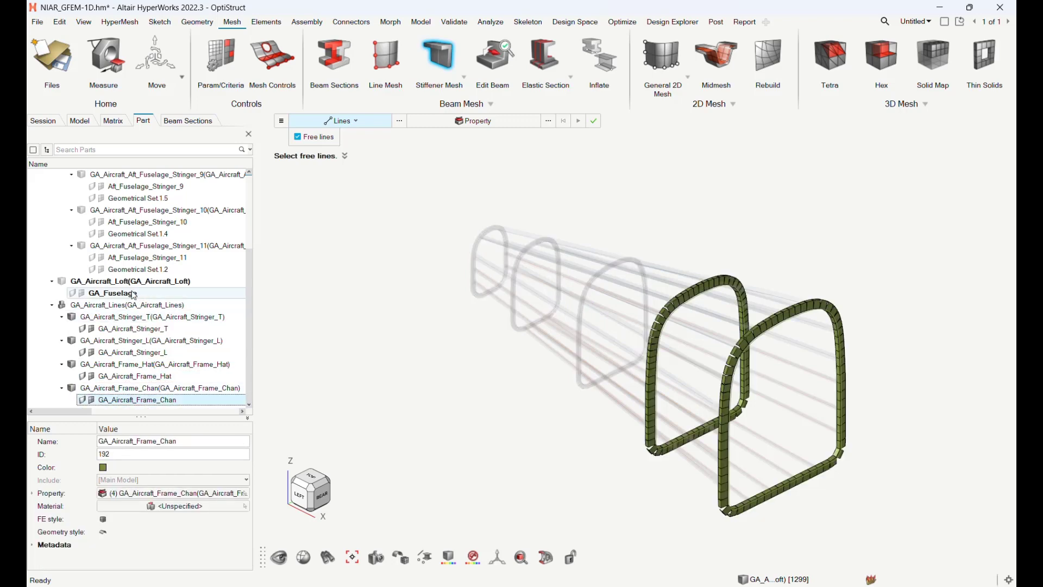
# Step: Show the GA_Fuselage component together with the stringer and frame beams
pyautogui.rightClick(131, 296)
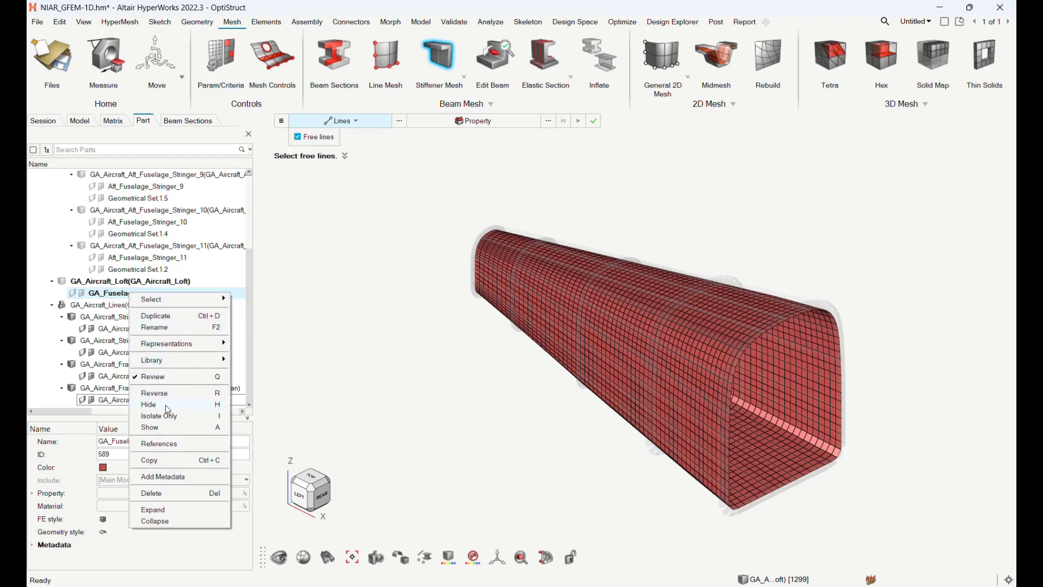
pyautogui.click(167, 431)
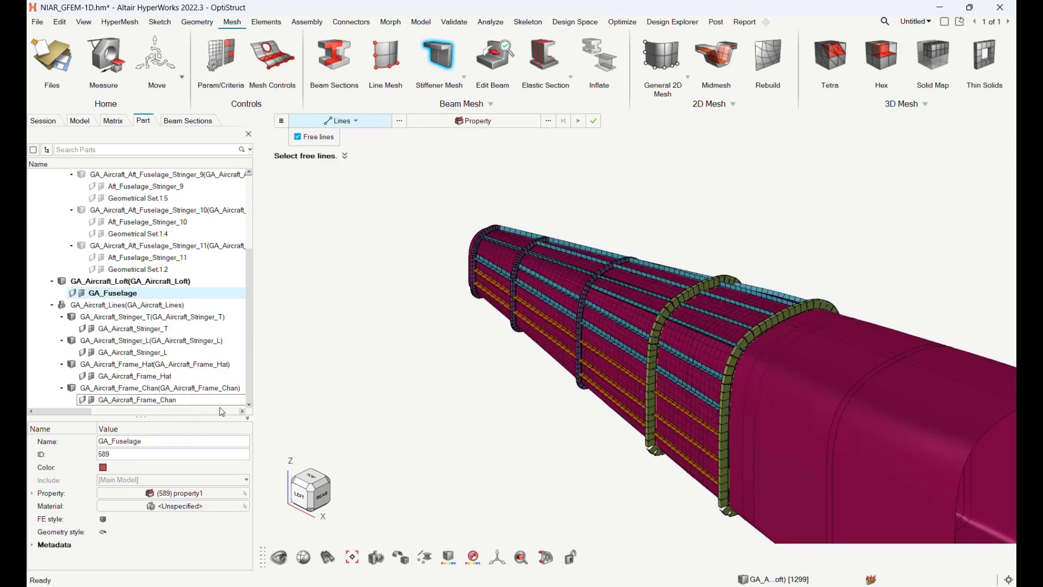
pyautogui.click(521, 557)
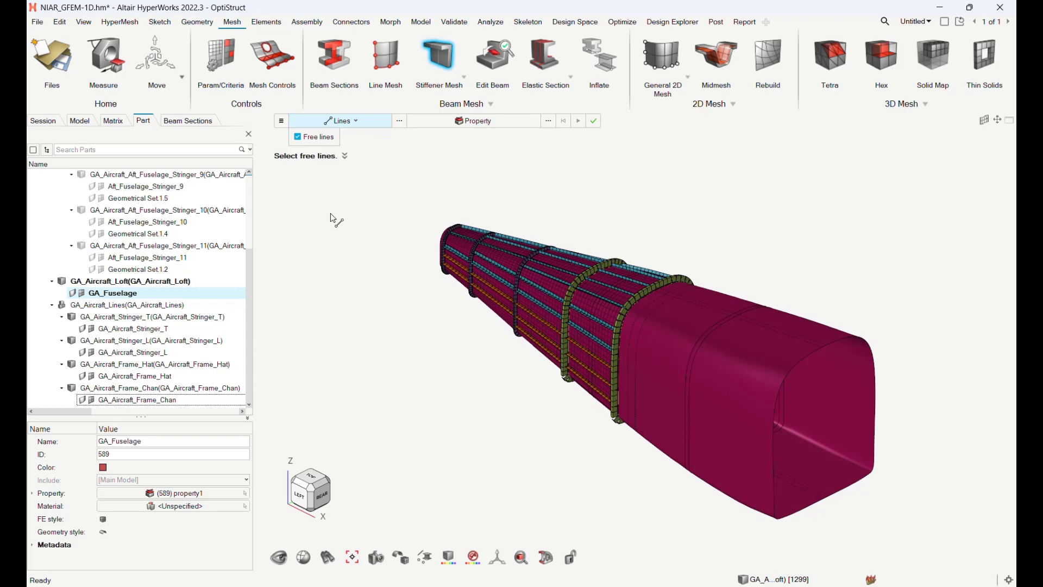
# Step: Save the model as NIAR_GFEM-Beams in the 3D folder, overwriting the existing file
pyautogui.click(37, 22)
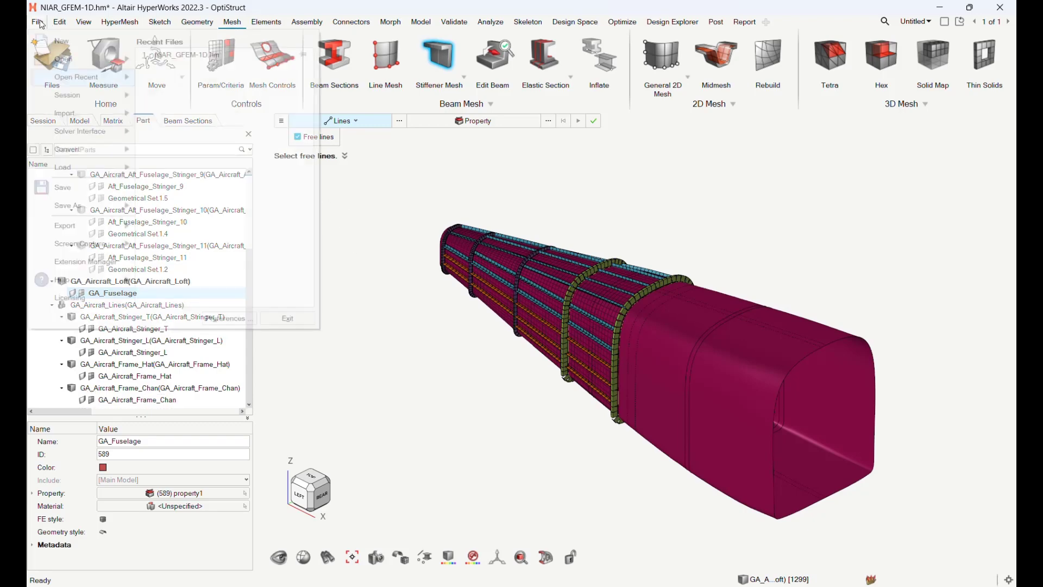
pyautogui.moveTo(93, 205)
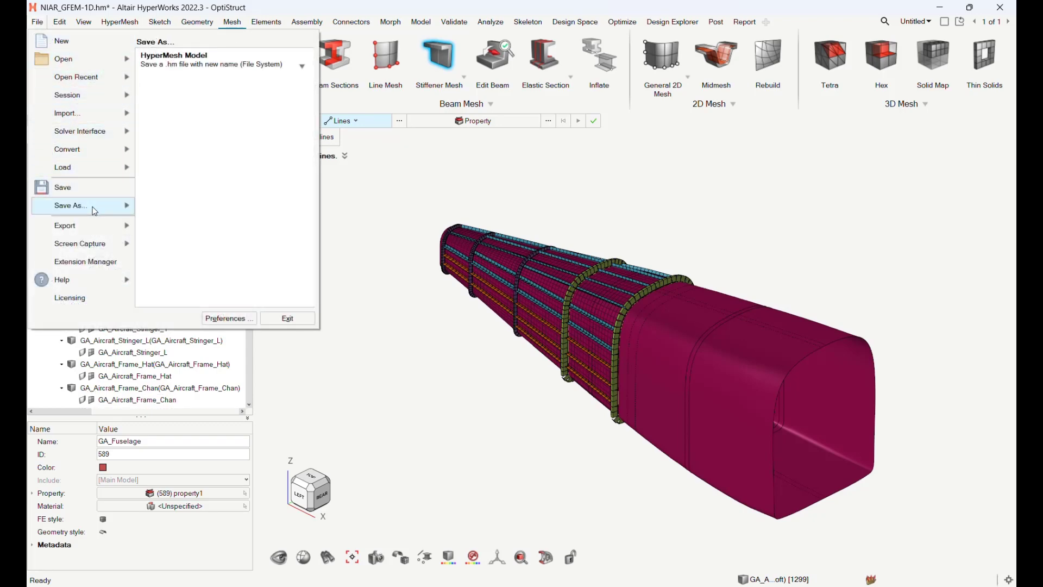
pyautogui.click(205, 69)
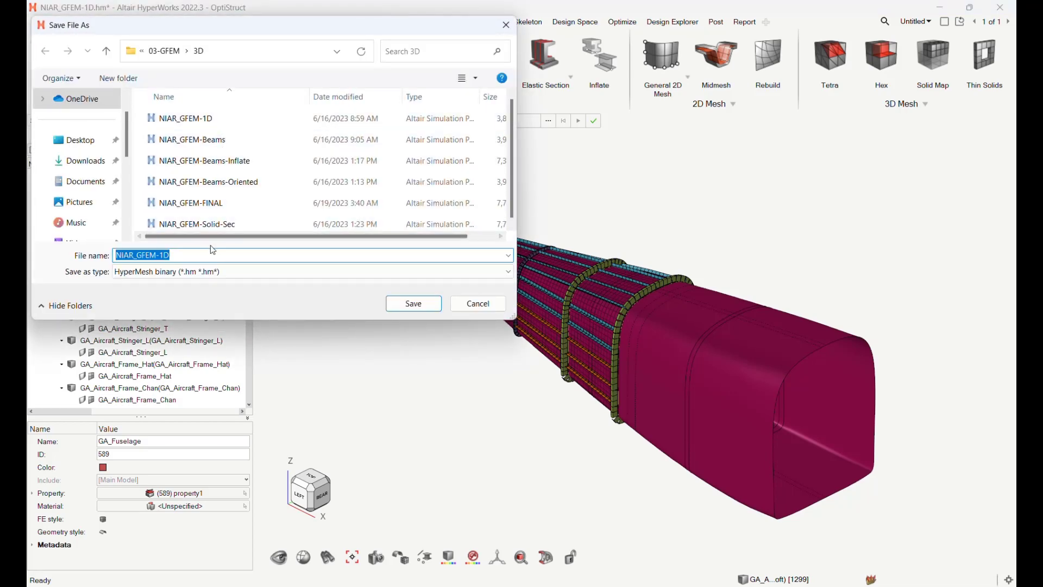
pyautogui.click(206, 140)
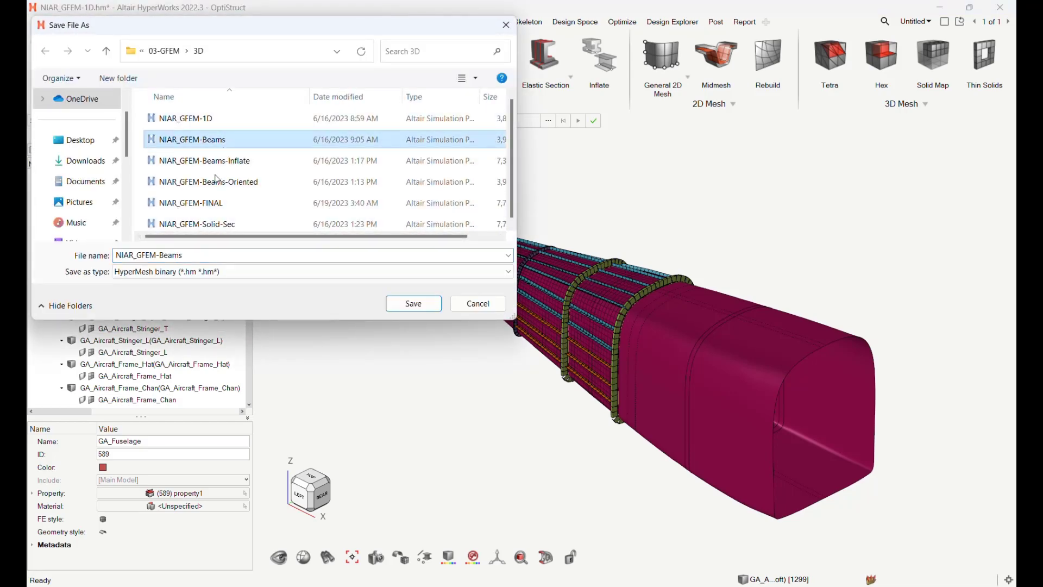
pyautogui.click(135, 253)
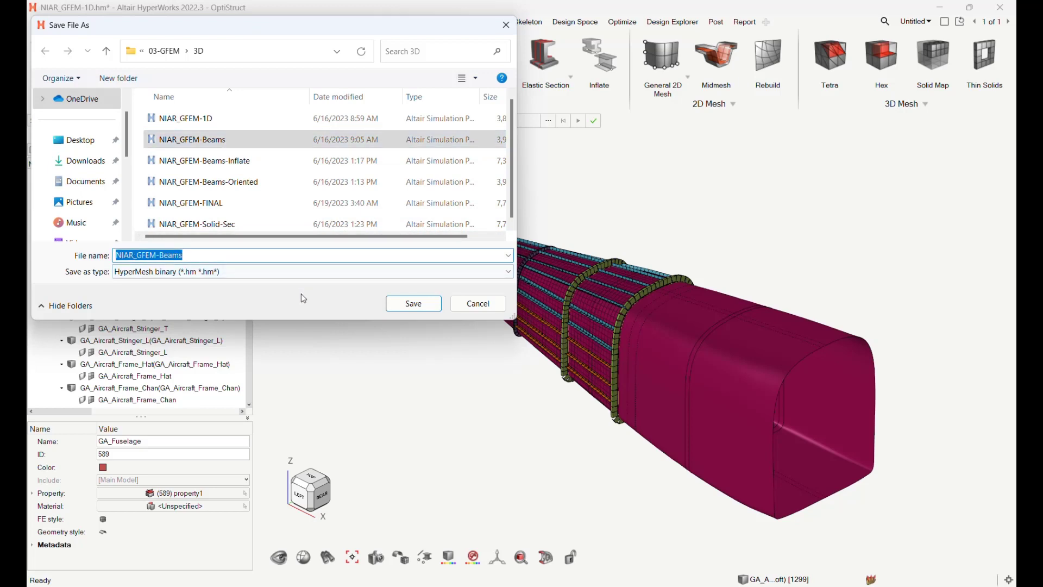
pyautogui.click(404, 310)
pyautogui.click(413, 310)
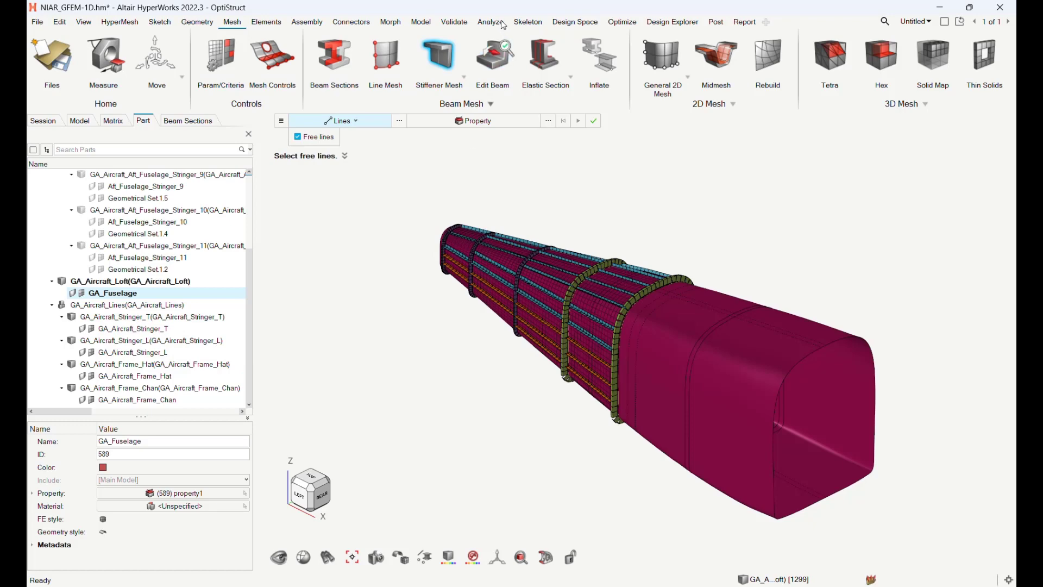
# Step: Hide the geometry of GA_Fuselage, keeping its mesh displayed, and select all beam elements for orienting with Edit Beam
pyautogui.click(74, 294)
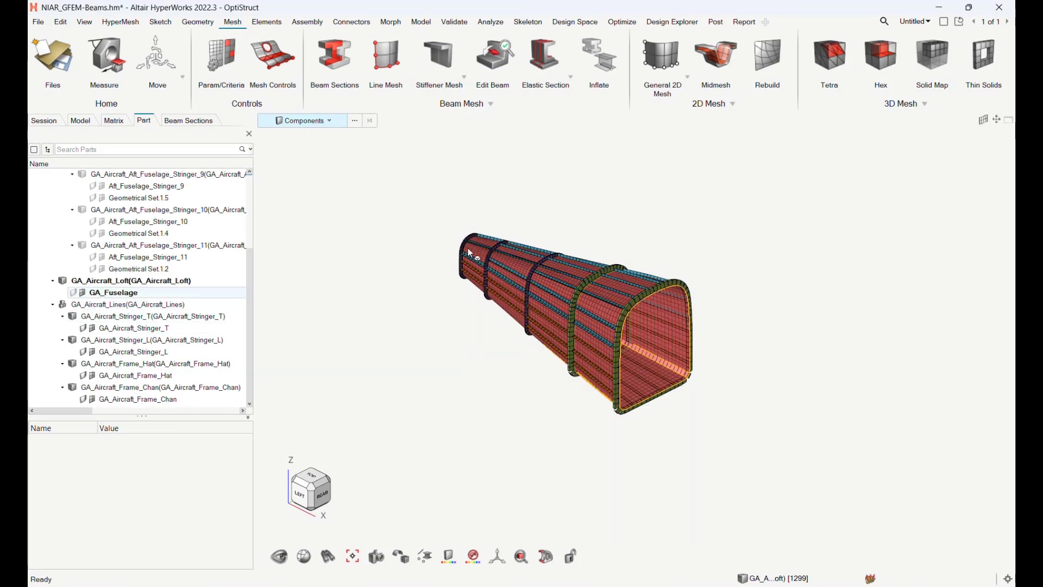
pyautogui.click(493, 58)
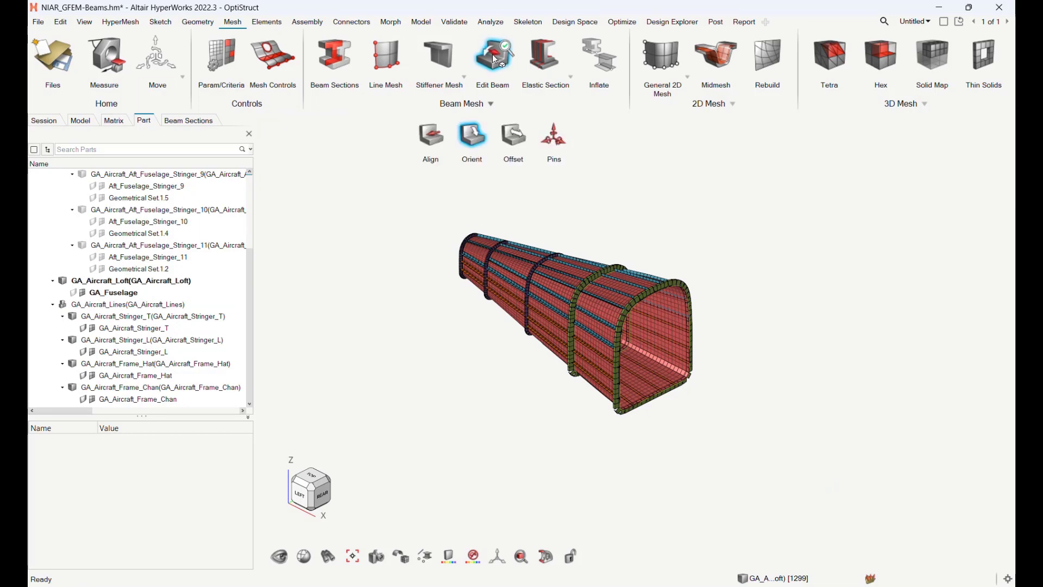
pyautogui.click(475, 137)
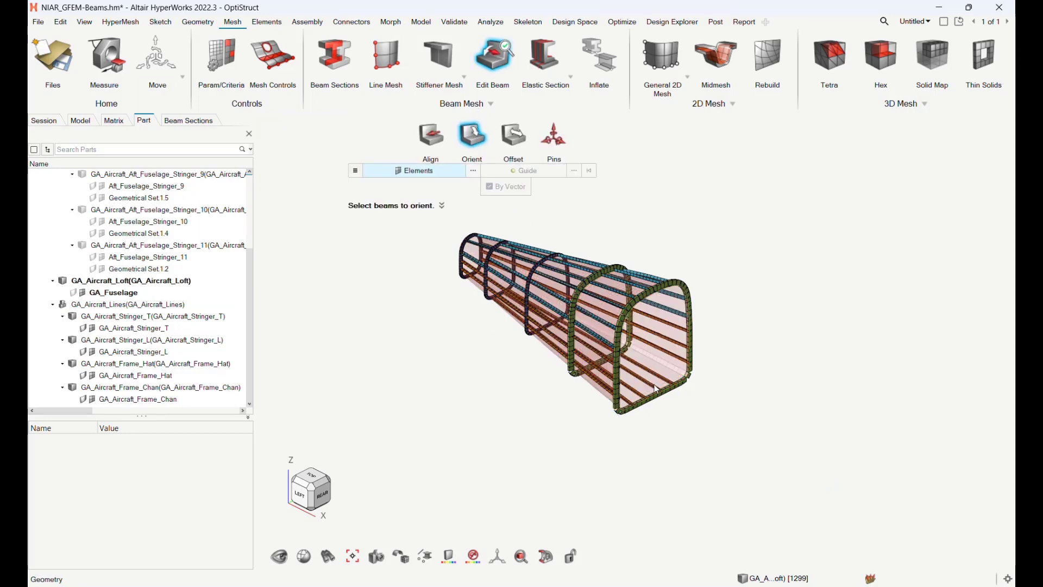
pyautogui.moveTo(734, 225); pyautogui.dragTo(396, 439)
pyautogui.scroll(5, 608, 307)
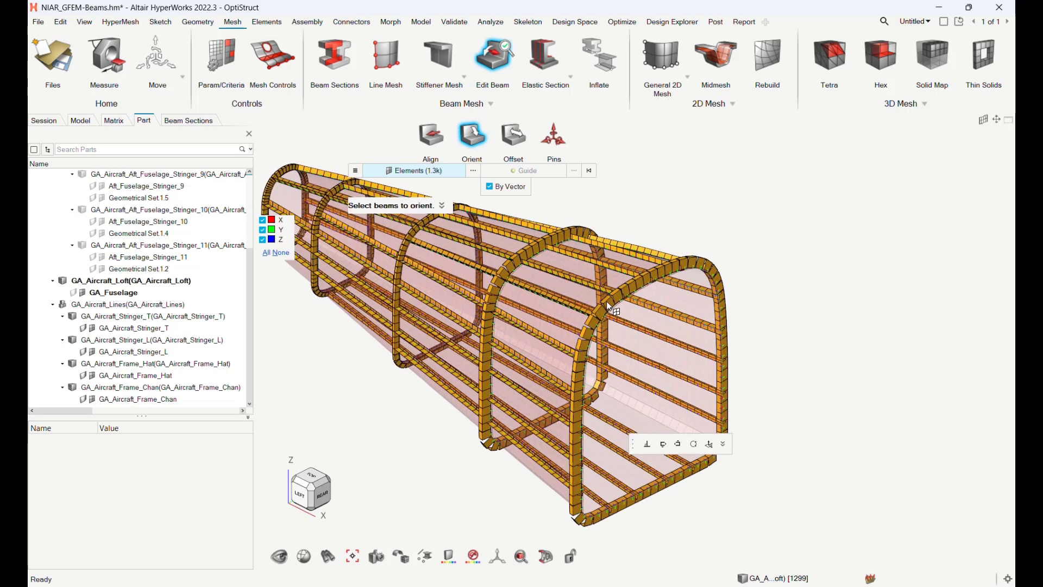
# Step: Rotate the selected beam sections about their X axis to 180 degrees in two 90-degree increments
pyautogui.scroll(8, 609, 307)
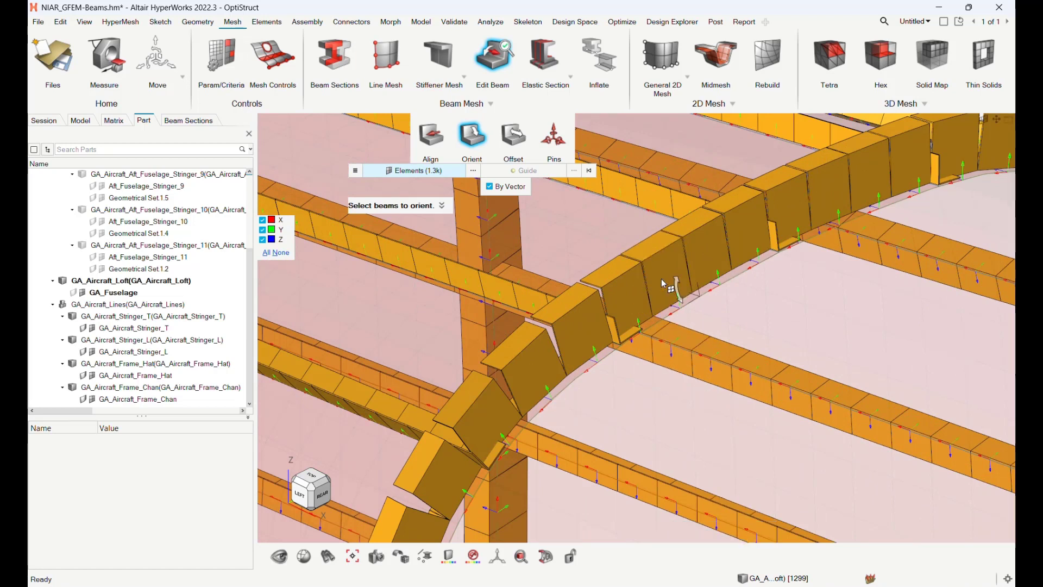
pyautogui.scroll(4, 663, 284)
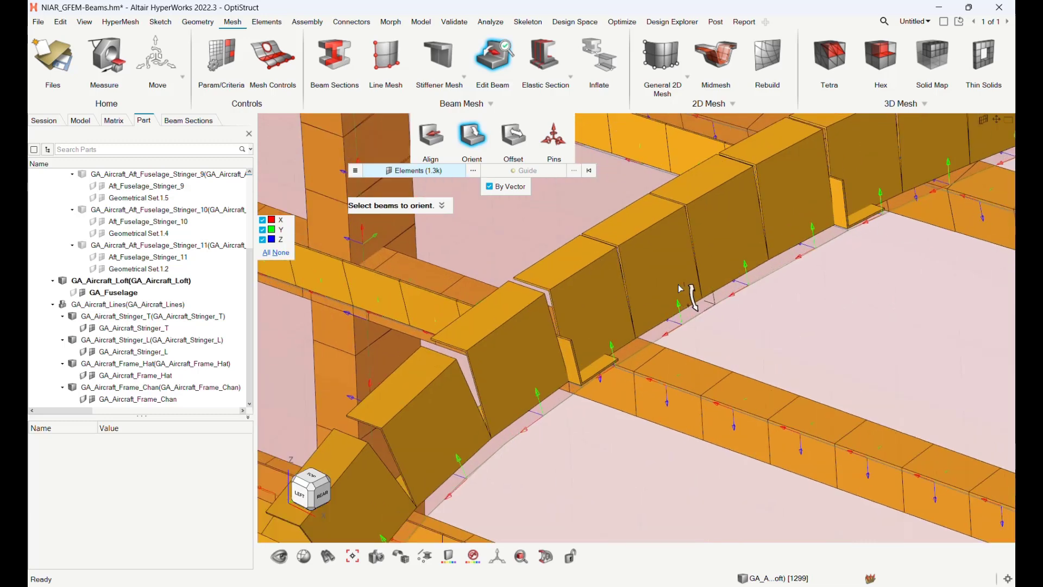
pyautogui.scroll(1, 678, 285)
pyautogui.click(702, 298)
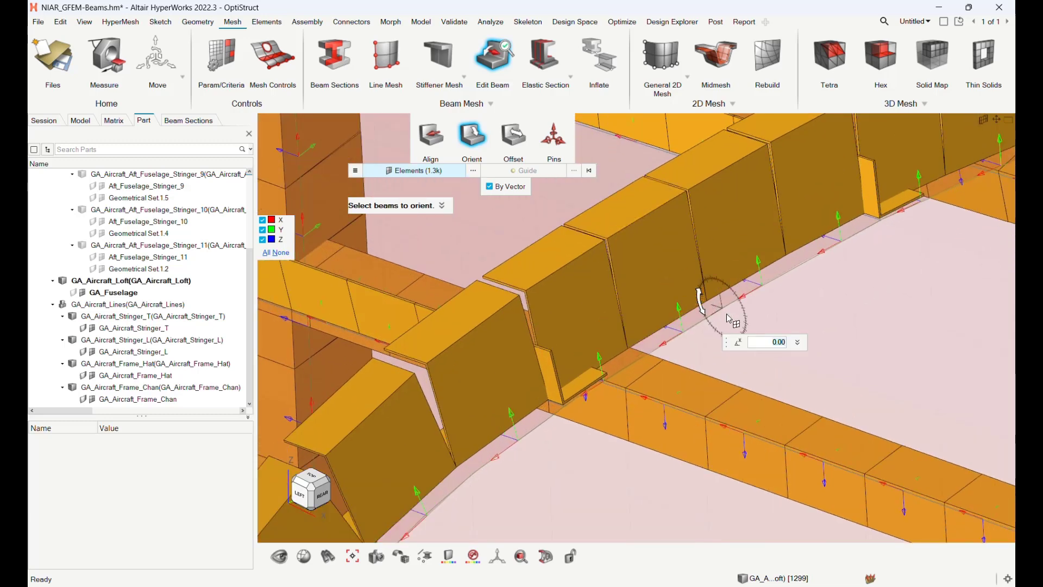
pyautogui.click(798, 342)
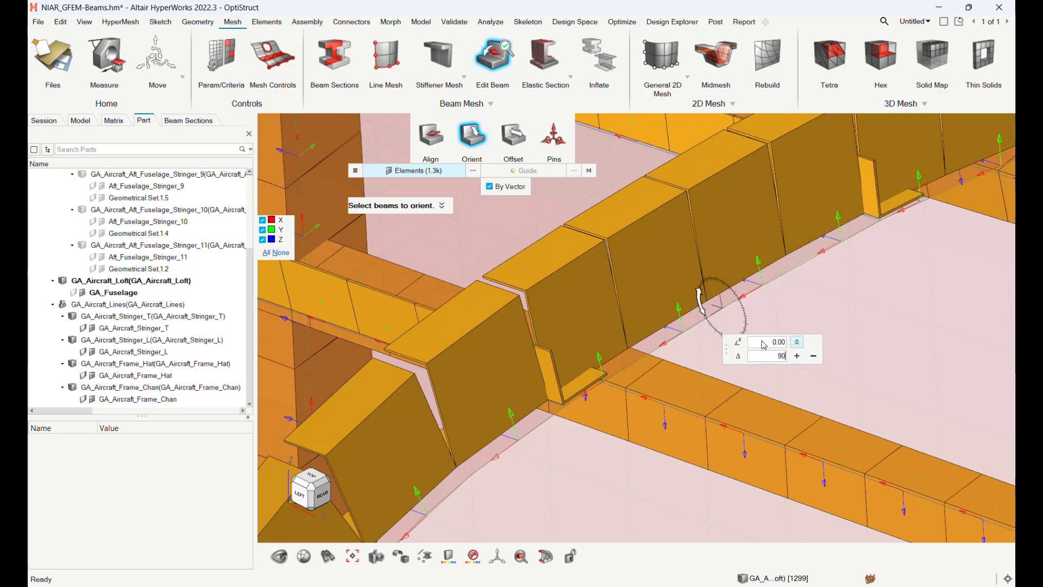
pyautogui.click(797, 357)
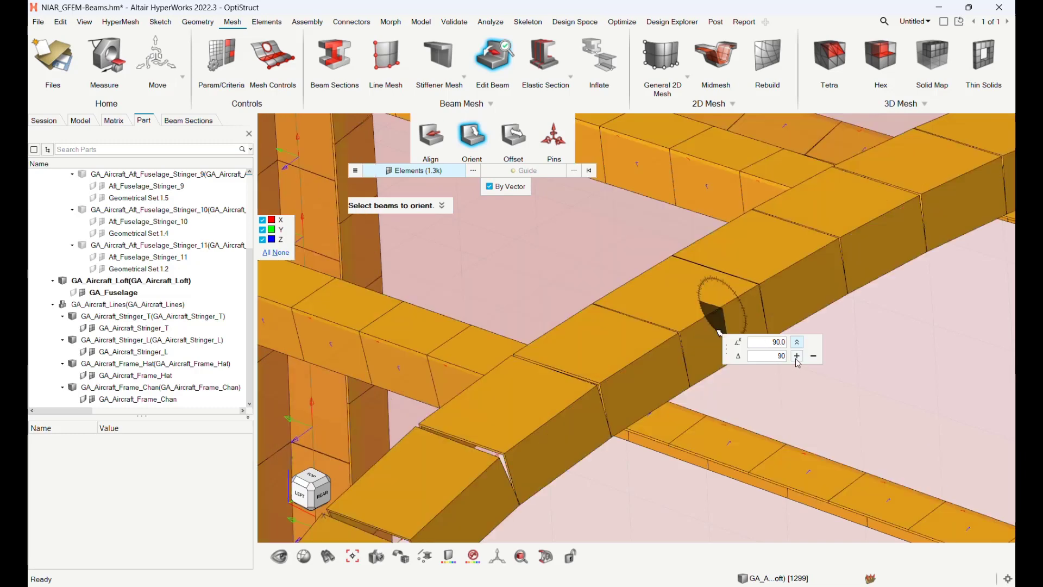
pyautogui.click(797, 357)
pyautogui.scroll(-2, 761, 402)
pyautogui.scroll(-3, 722, 439)
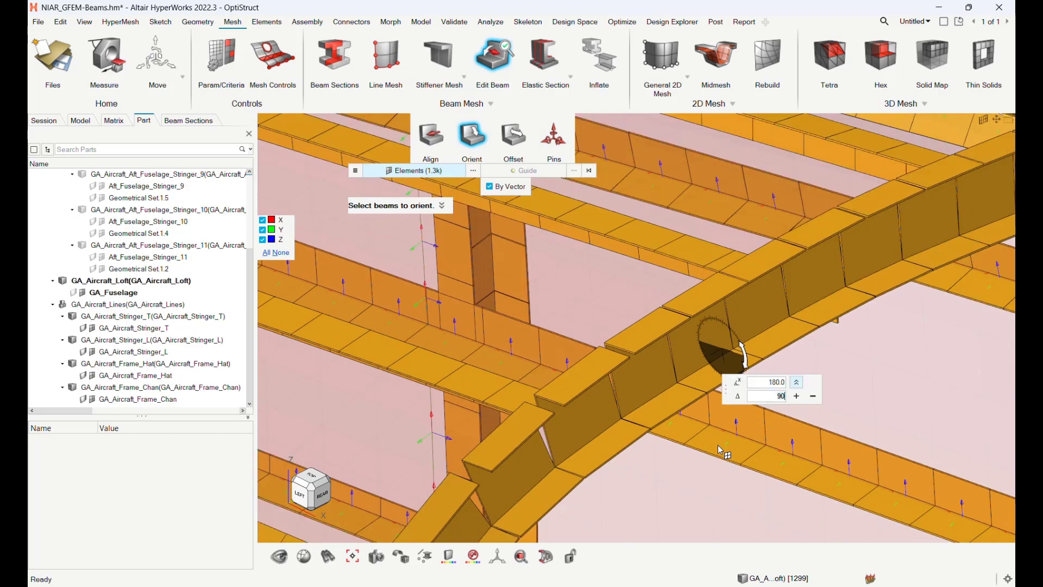
pyautogui.scroll(-5, 719, 445)
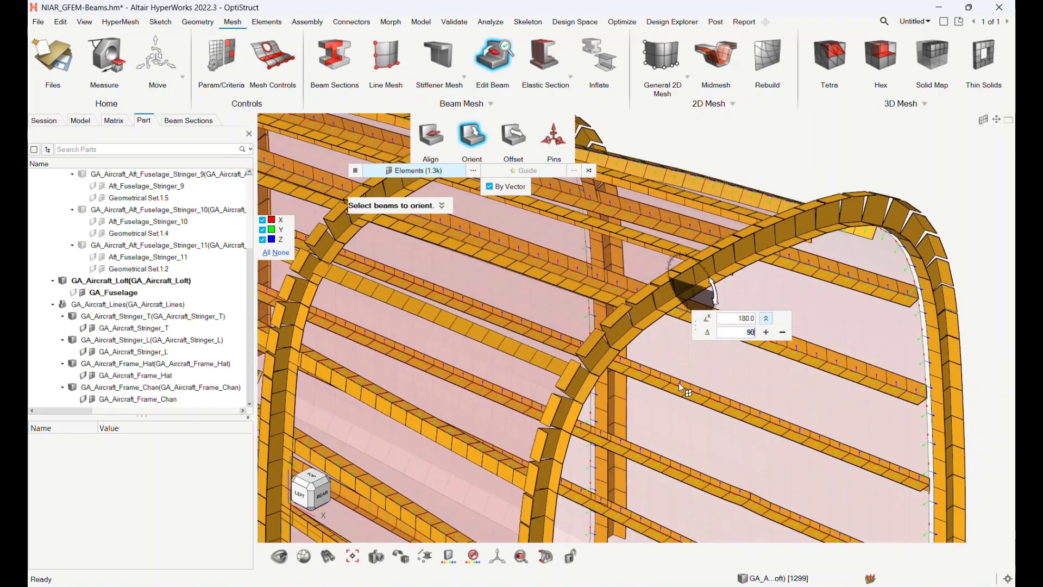
pyautogui.scroll(-2, 681, 388)
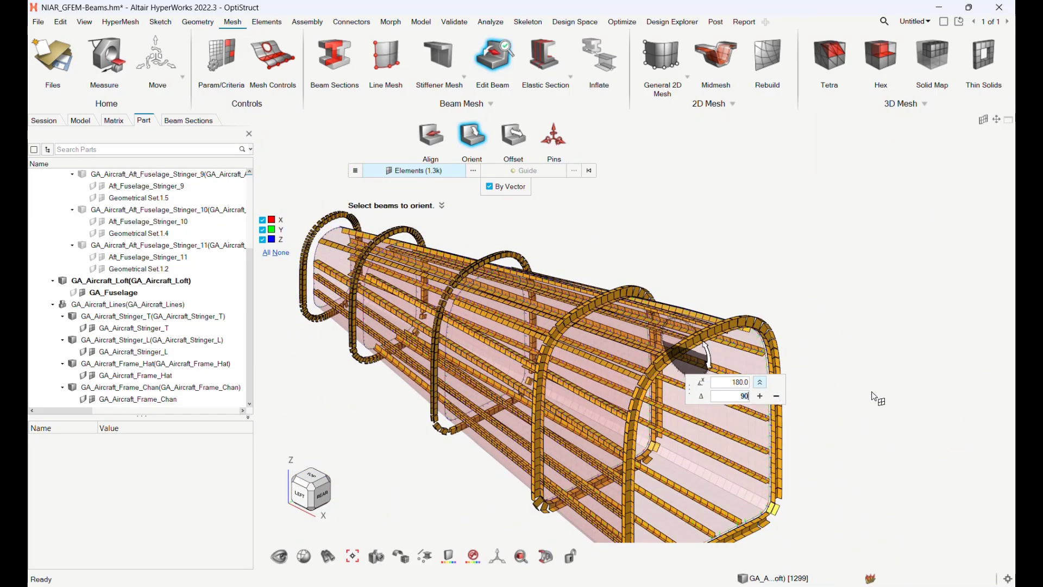
pyautogui.click(312, 485)
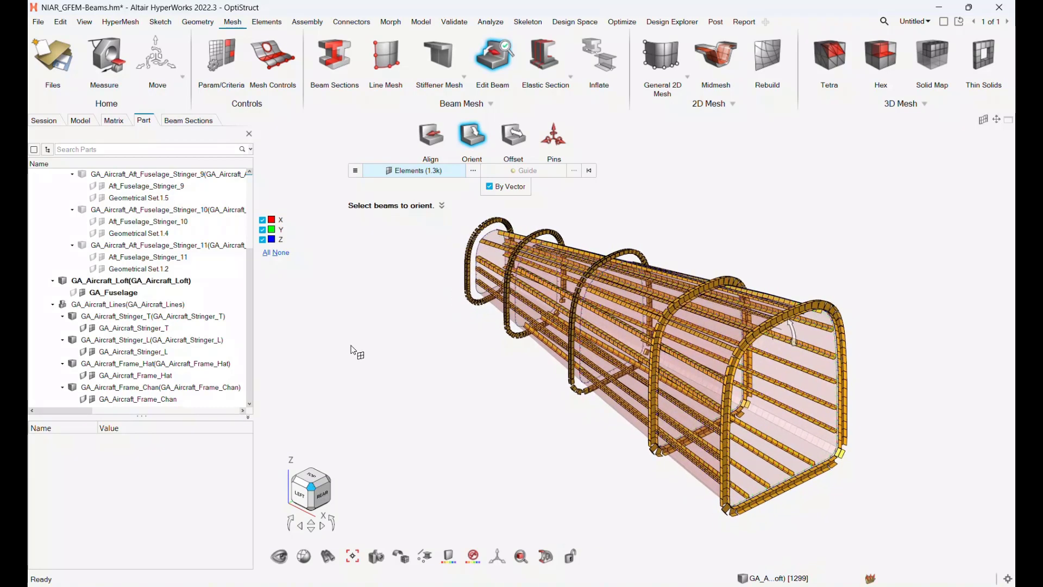
# Step: Offset all beam elements onto the inner side of the fuselage skin with a T-connection quadrant and leave Edit Beam
pyautogui.click(513, 136)
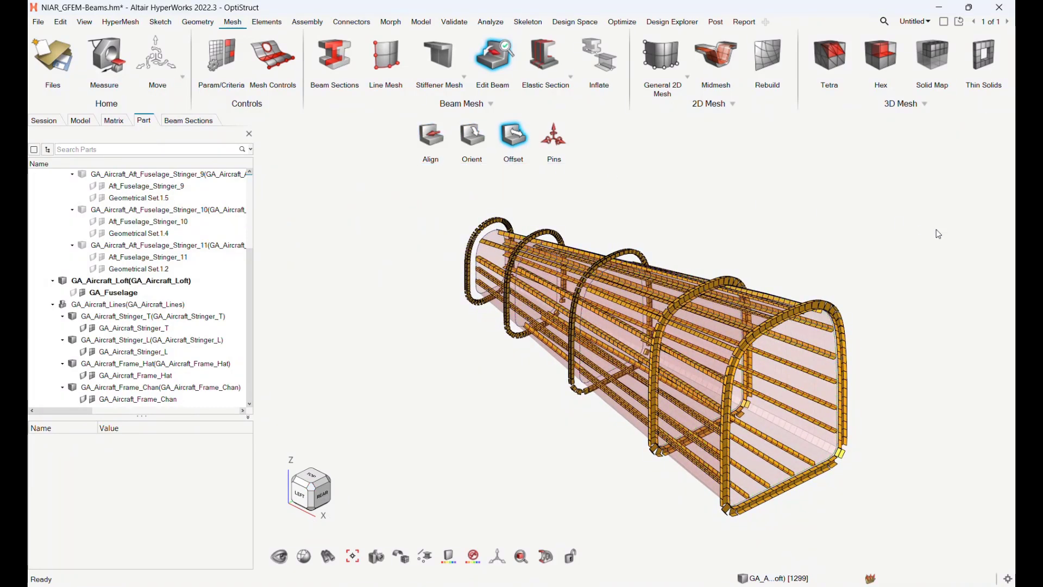
pyautogui.moveTo(898, 207); pyautogui.dragTo(407, 537)
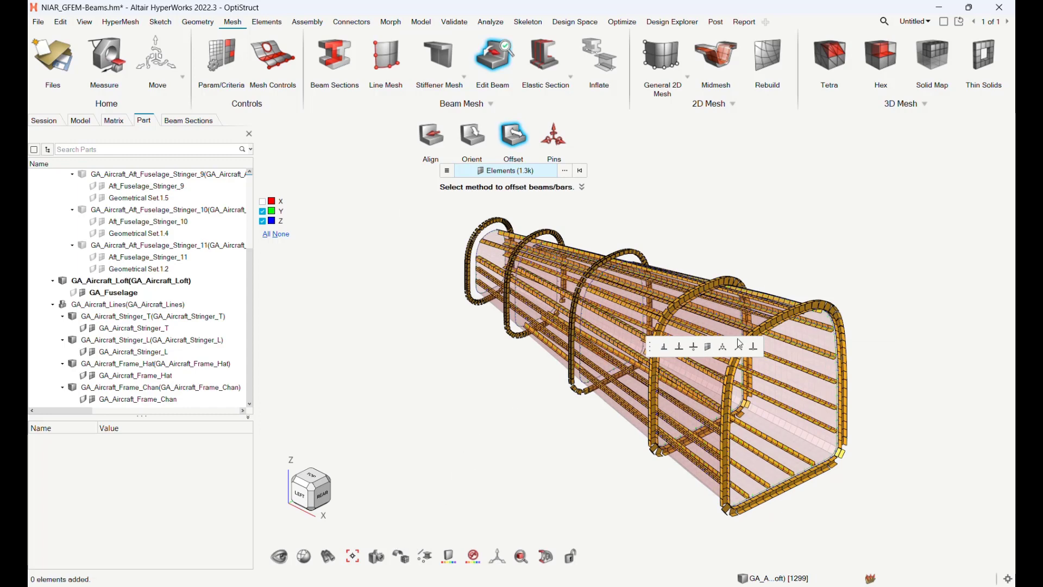
pyautogui.scroll(5, 739, 361)
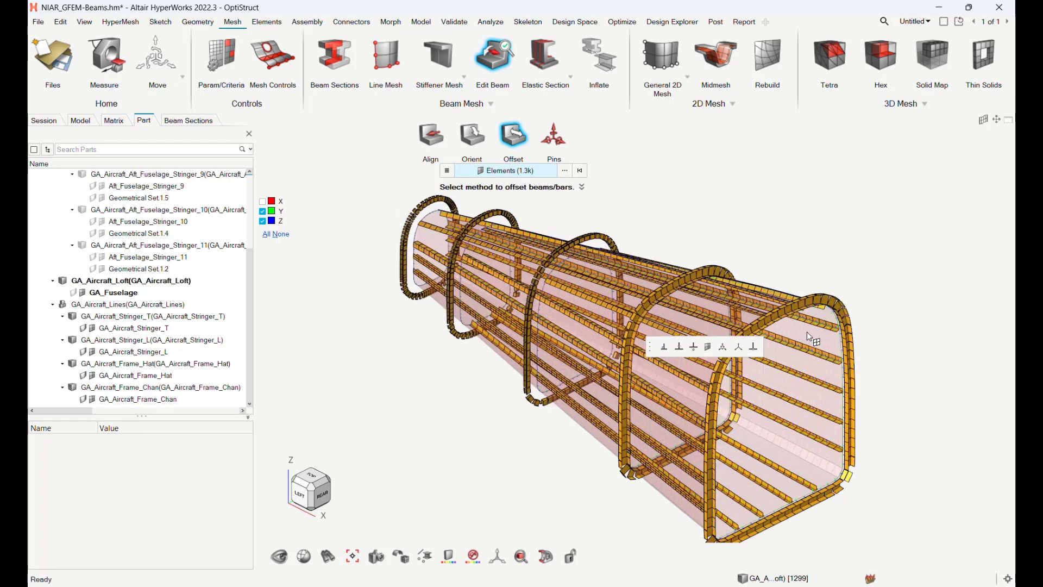
pyautogui.click(557, 352)
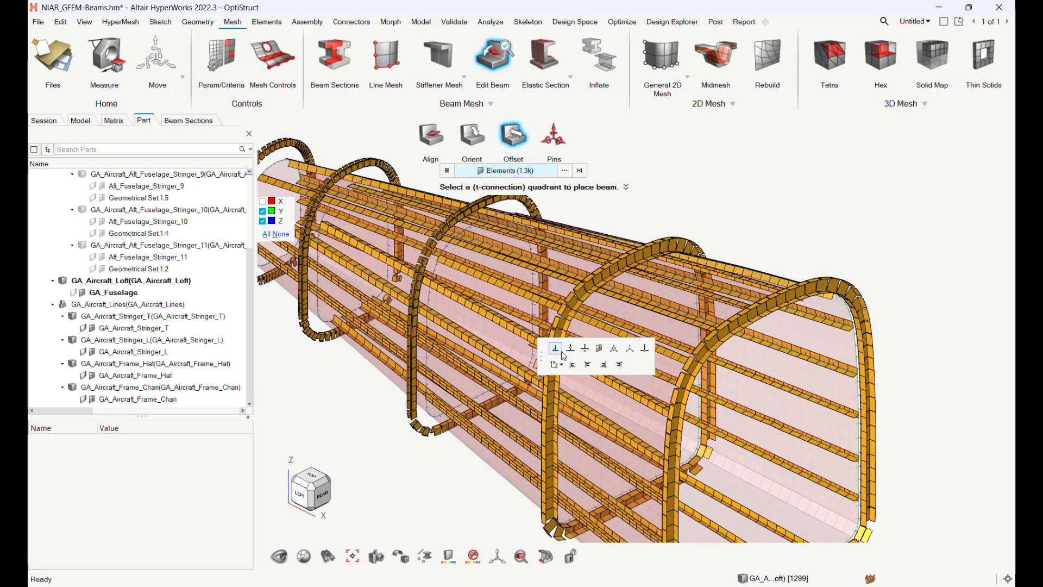
pyautogui.click(603, 365)
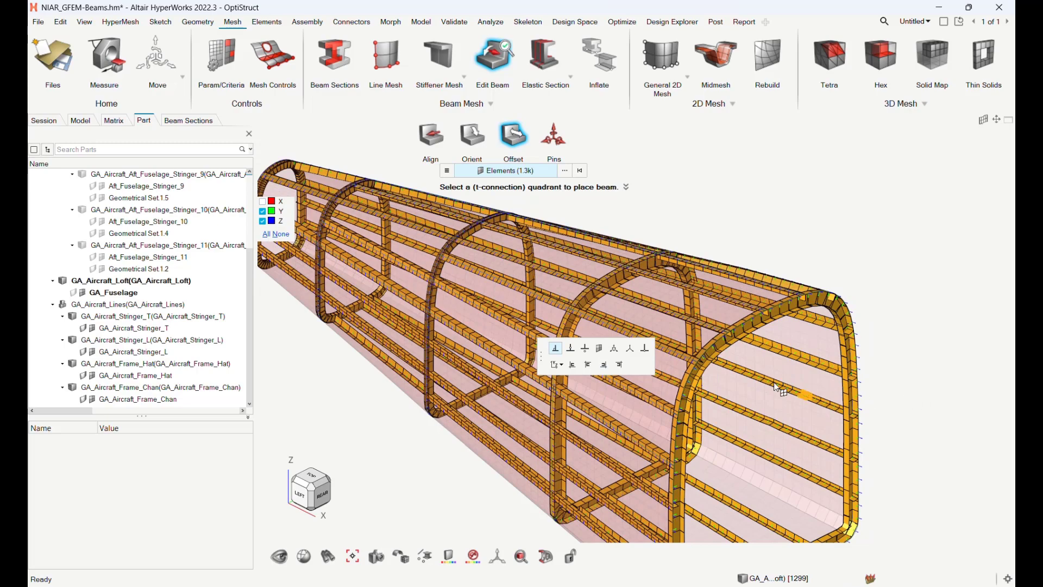
pyautogui.press('Escape')
pyautogui.moveTo(709, 438); pyautogui.dragTo(553, 445, button='middle')
pyautogui.click(326, 485)
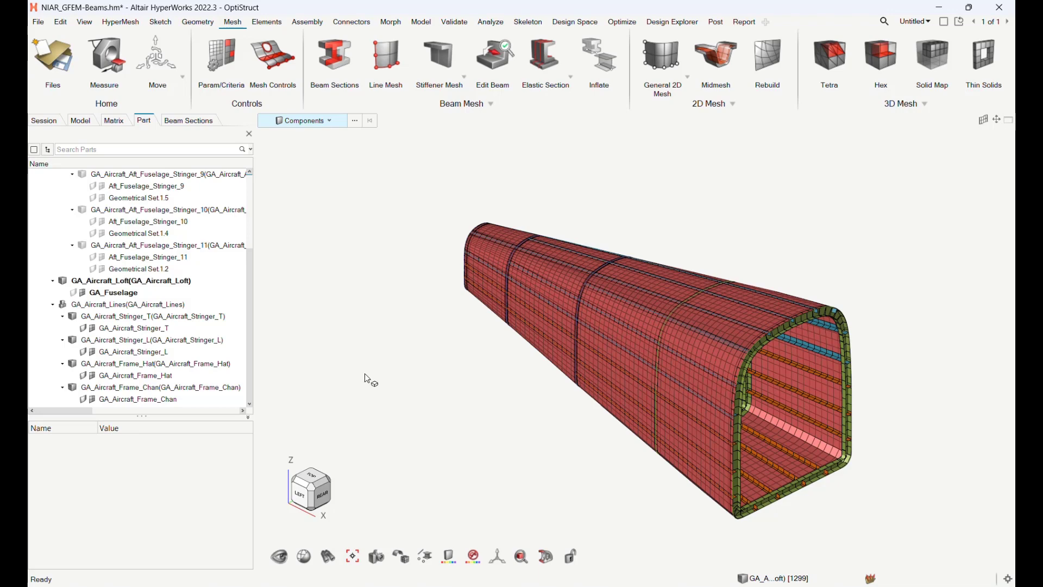
# Step: Review the GA_Aircraft_Lines assembly and its stringer T, stringer L, hat frame and channel frame parts one by one in Review Mode
pyautogui.press('q')
pyautogui.click(131, 310)
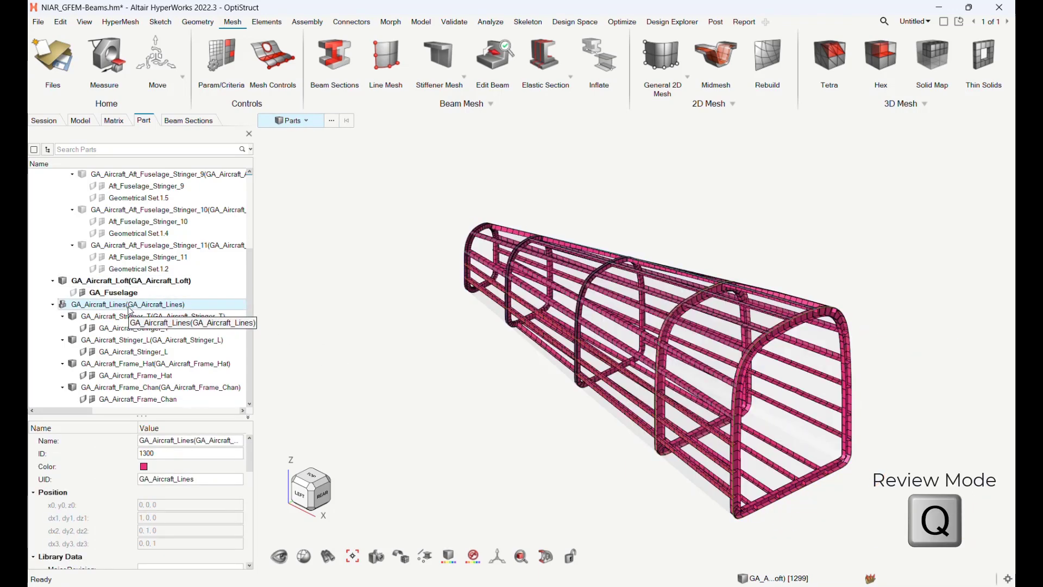
pyautogui.press('Down')
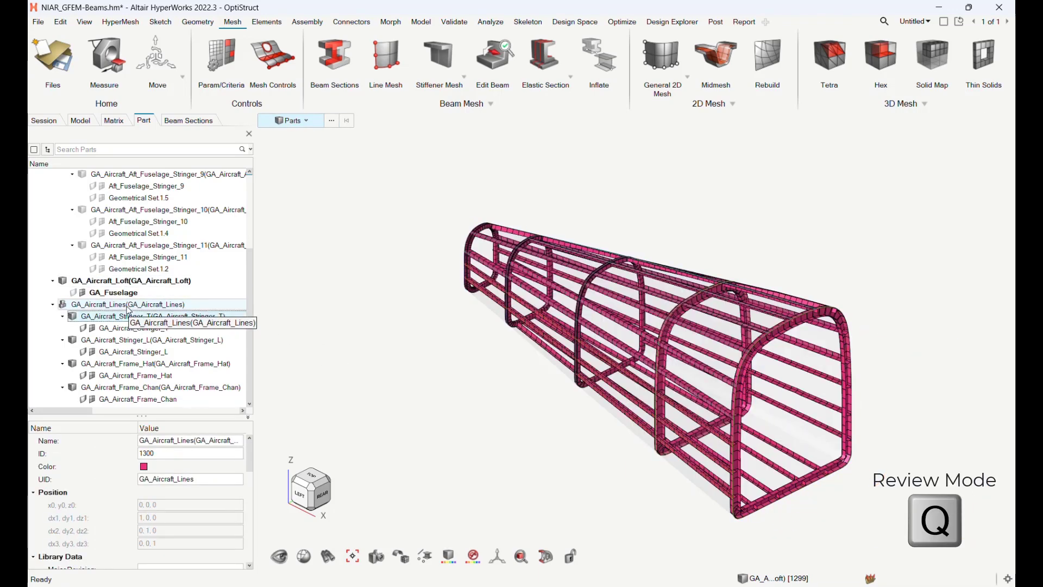
pyautogui.press('Down')
pyautogui.press('Down')
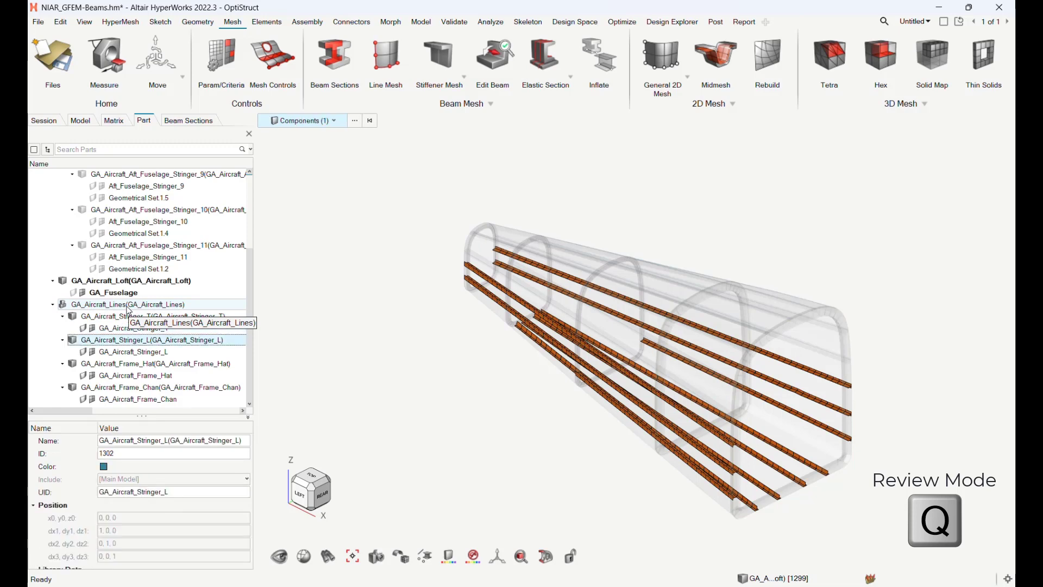
pyautogui.press('Down')
pyautogui.press('Down')
pyautogui.press('Down')
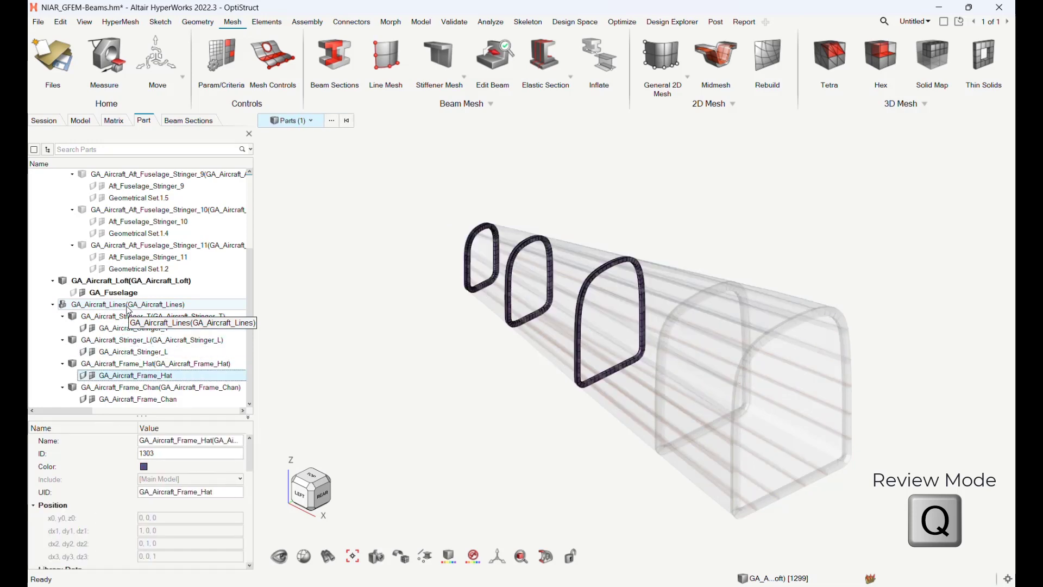
pyautogui.press('Down')
pyautogui.press('Down')
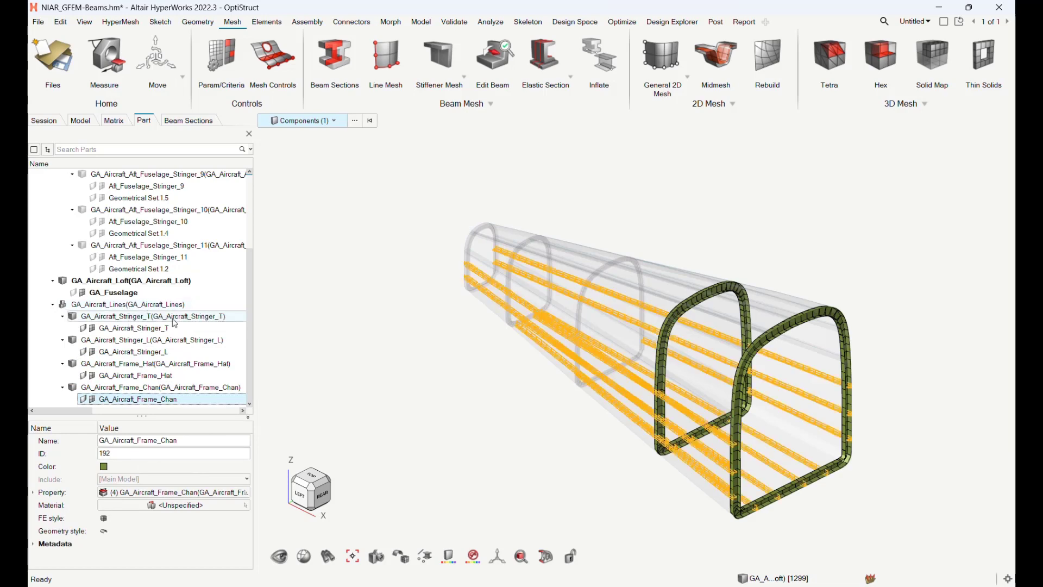
pyautogui.click(320, 394)
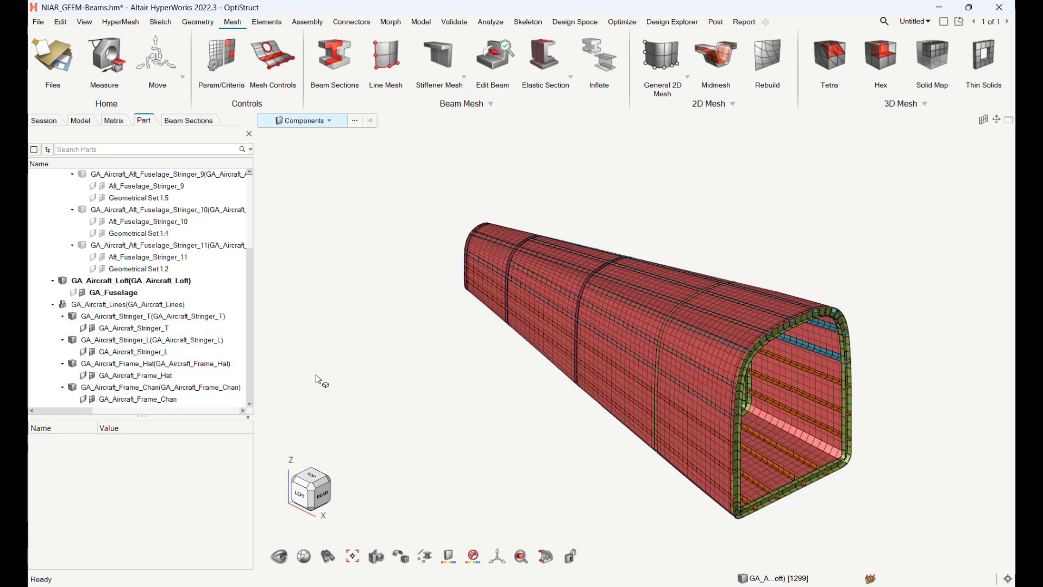
# Step: Save the model under the name NIAR_GFEM-Beams-Oriented in the 3D folder, choosing the existing file of that name
pyautogui.click(38, 22)
pyautogui.click(101, 211)
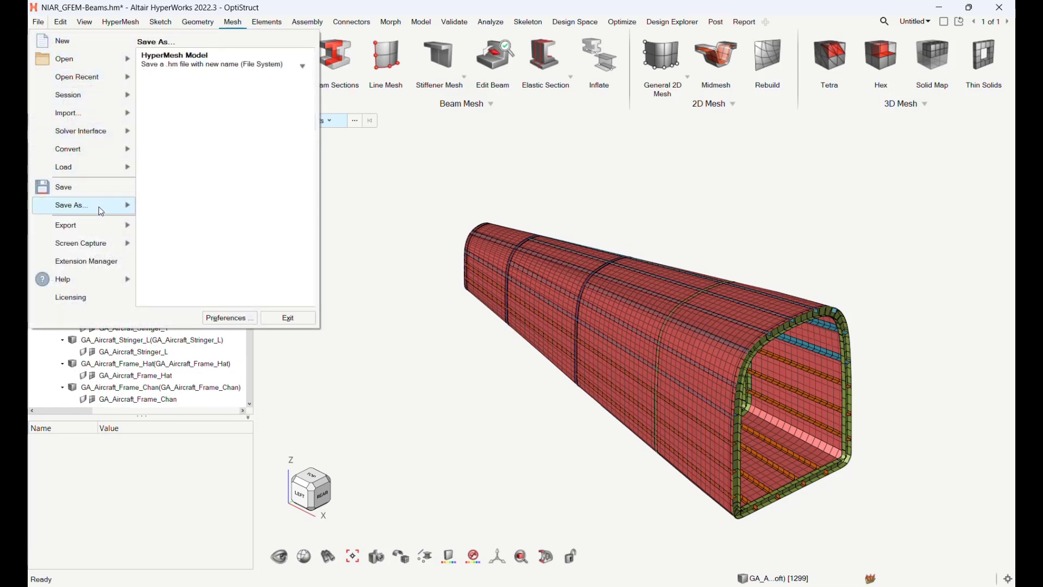
pyautogui.click(188, 66)
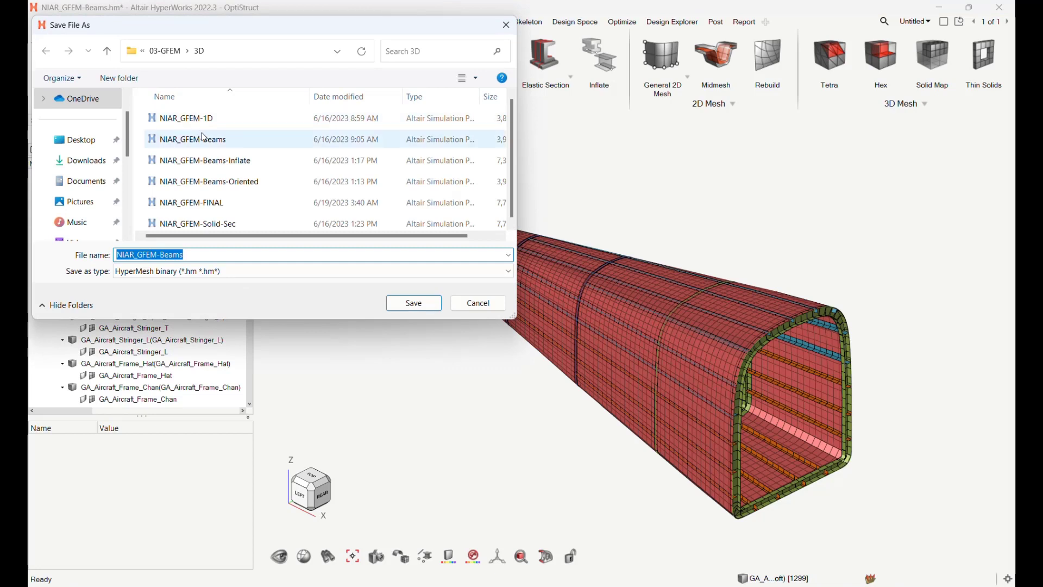
pyautogui.click(227, 178)
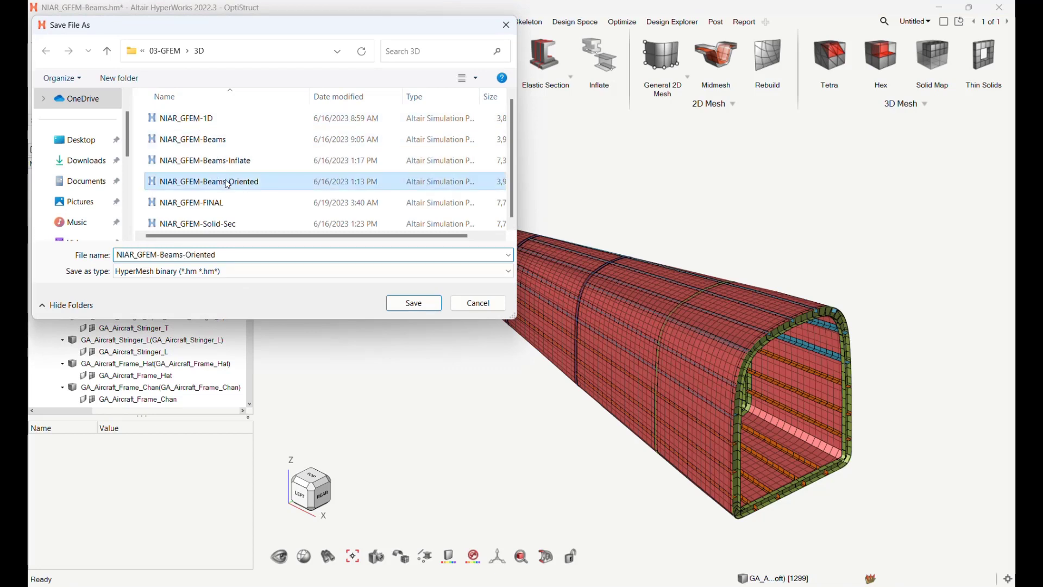
pyautogui.click(413, 303)
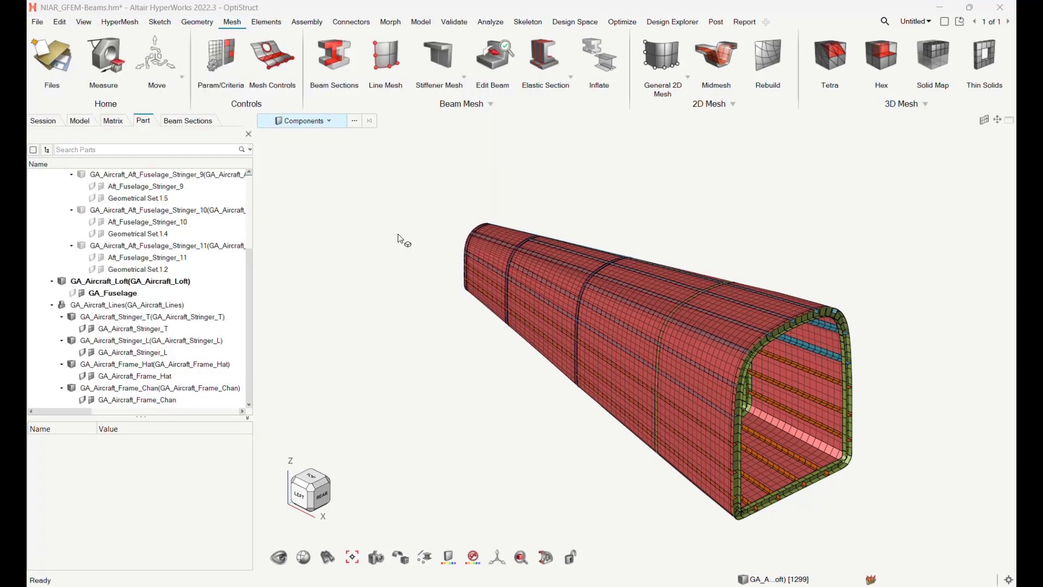
# Step: Set Dimension DIM1 of the L beam section to 50 and inspect the L stringers close up on the fuselage
pyautogui.click(185, 121)
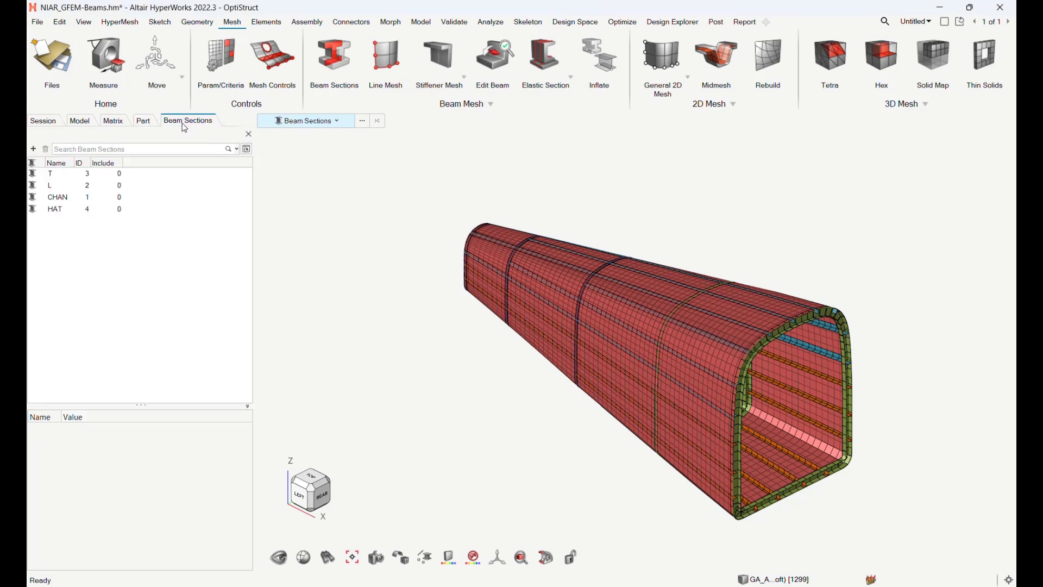
pyautogui.click(51, 188)
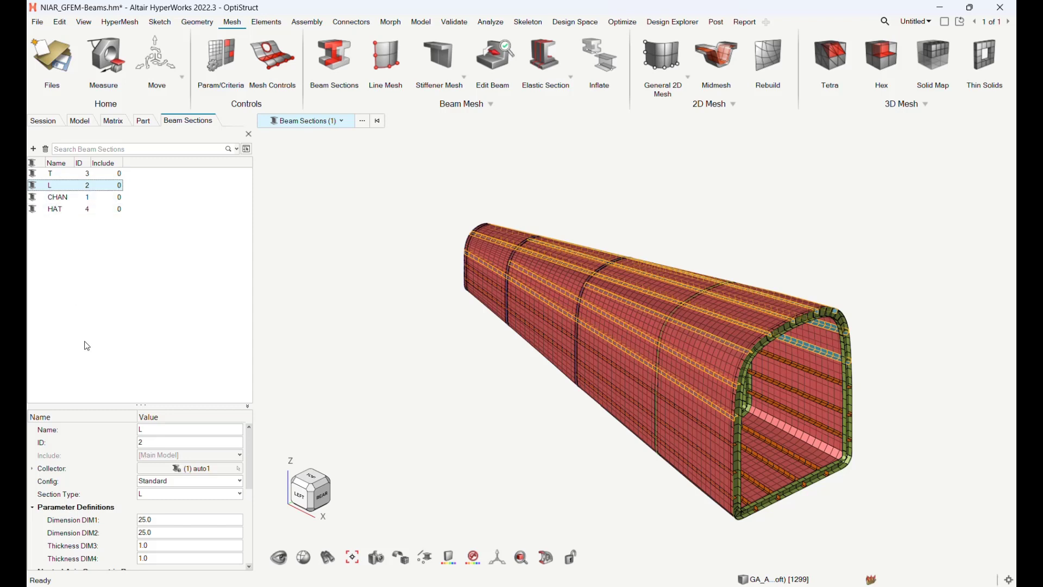
pyautogui.click(169, 518)
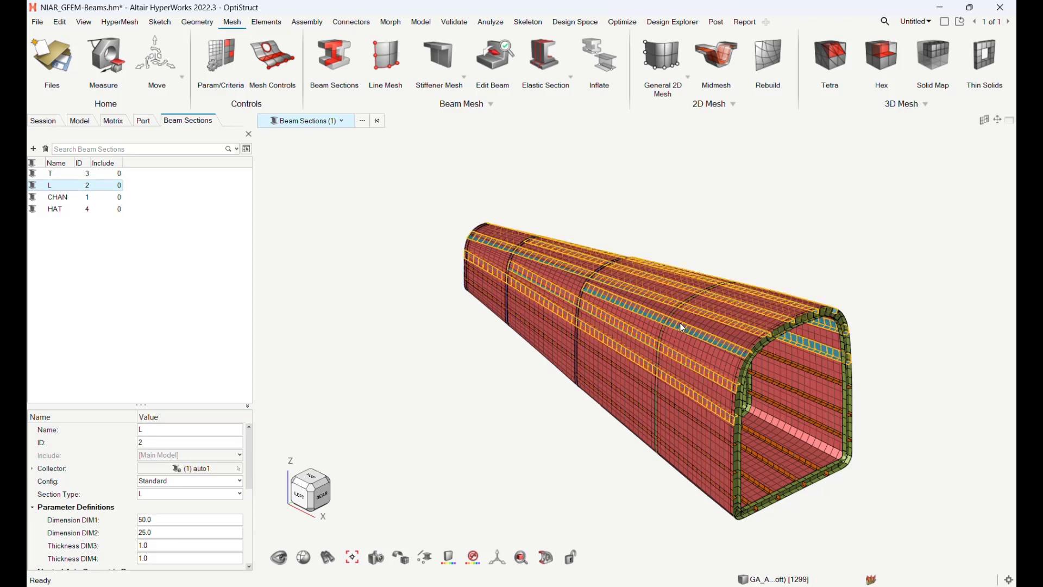
pyautogui.scroll(6, 751, 360)
pyautogui.click(815, 252)
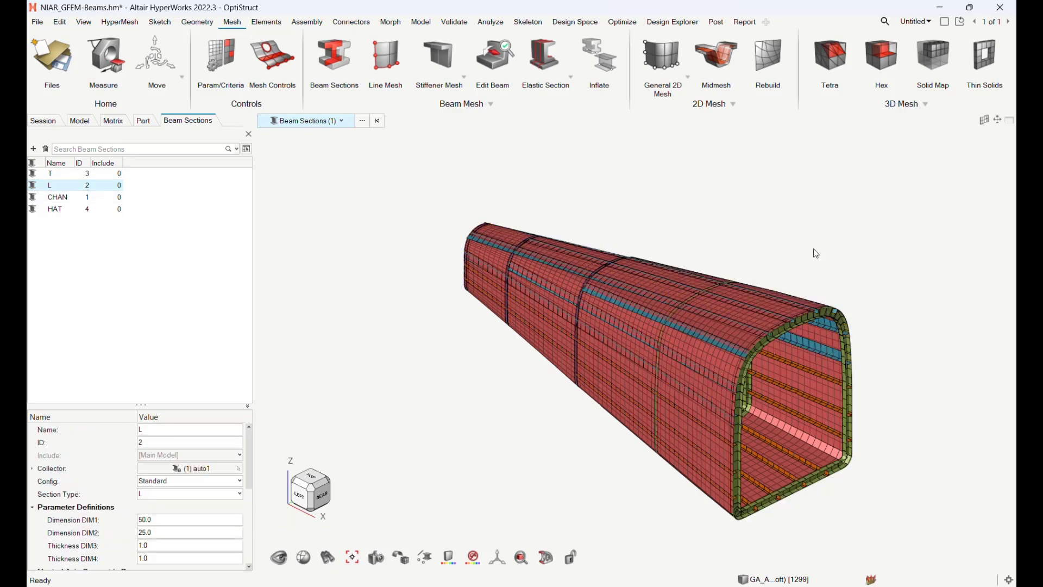
pyautogui.scroll(3, 729, 346)
pyautogui.scroll(2, 729, 346)
pyautogui.moveTo(769, 365)
pyautogui.keyDown('ctrl'); pyautogui.mouseDown()
pyautogui.moveTo(782, 375)
pyautogui.moveTo(772, 381)
pyautogui.moveTo(753, 359)
pyautogui.mouseUp(); pyautogui.keyUp('ctrl')
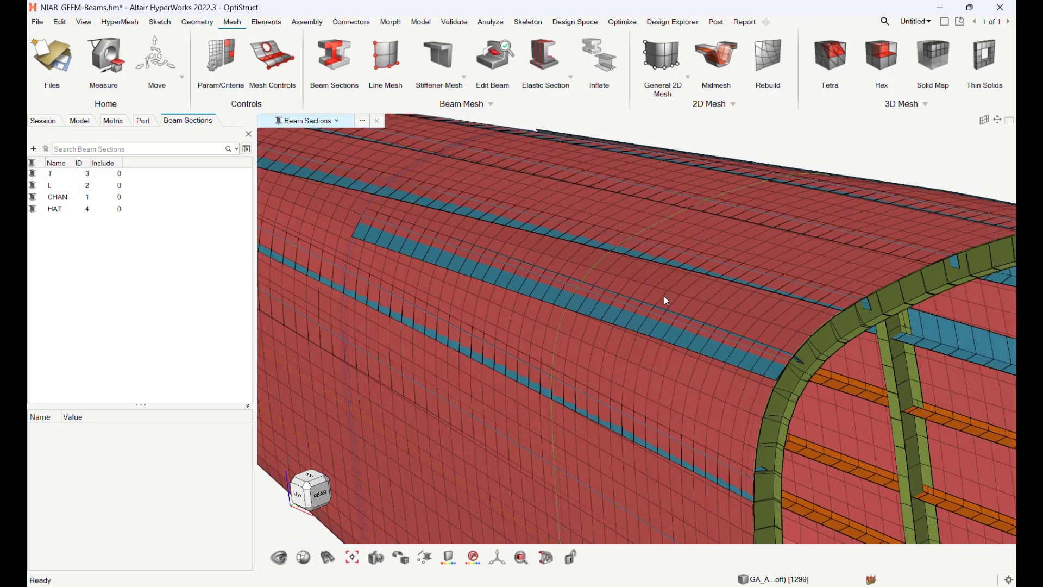
# Step: Undo the DIM1 change on the L beam section and restore the isometric view of the whole fuselage
pyautogui.hotkey('ctrl', 'z')
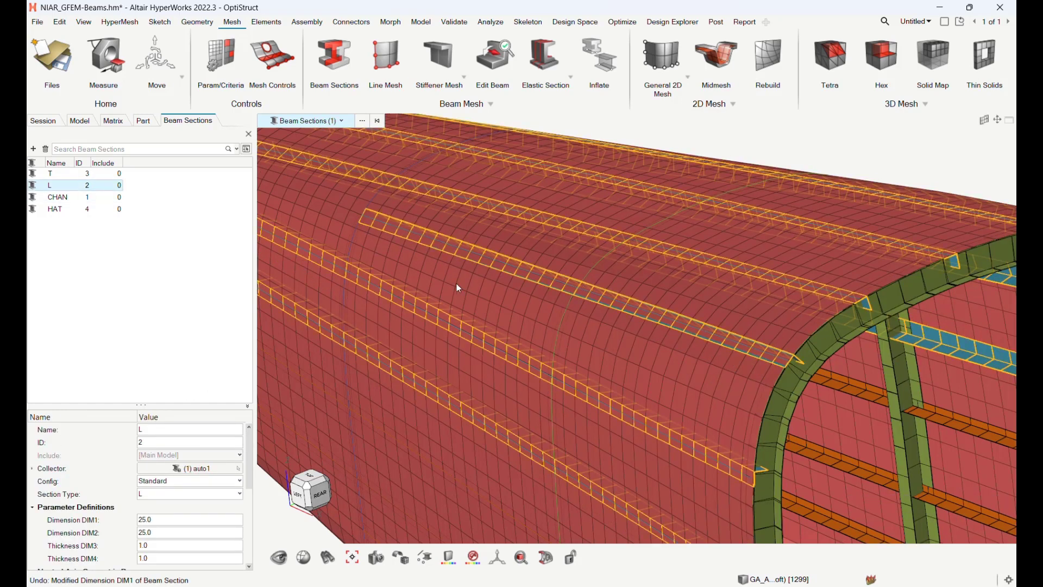
pyautogui.click(309, 490)
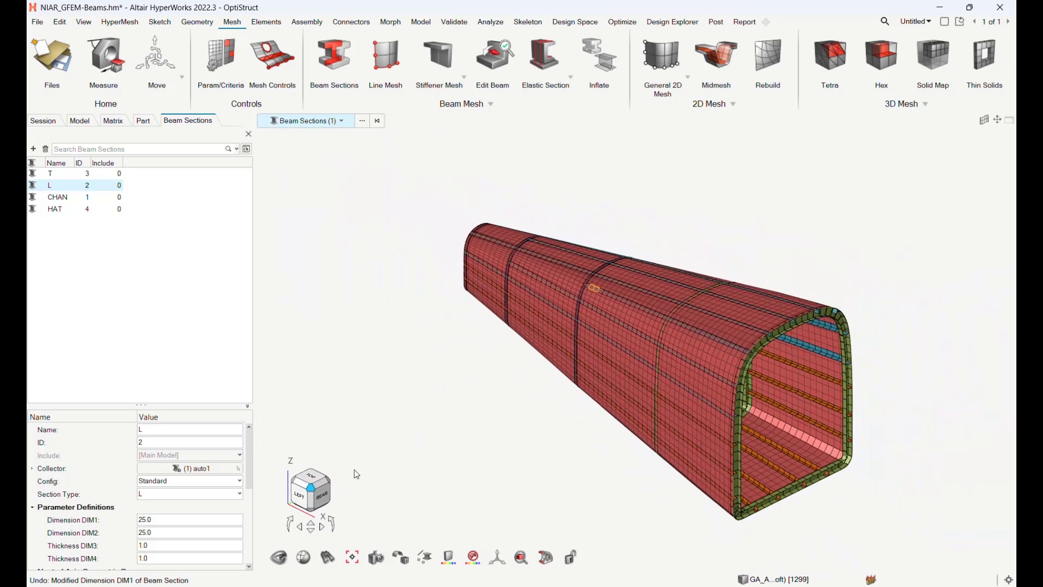
pyautogui.click(441, 352)
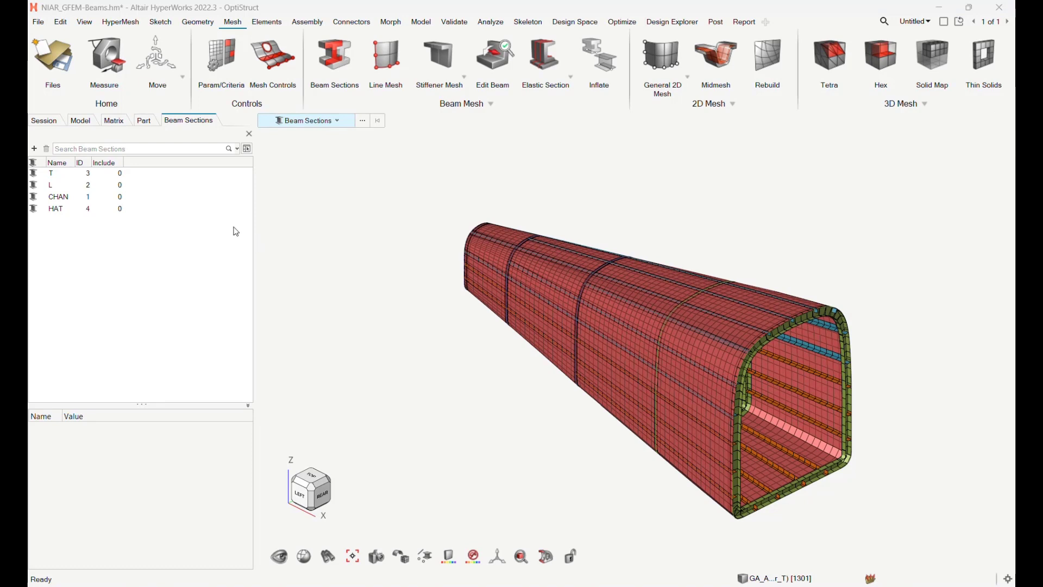
# Step: Make the GA_Fuselage component under GA_Aircraft_Loft the current component
pyautogui.click(145, 123)
pyautogui.rightClick(121, 295)
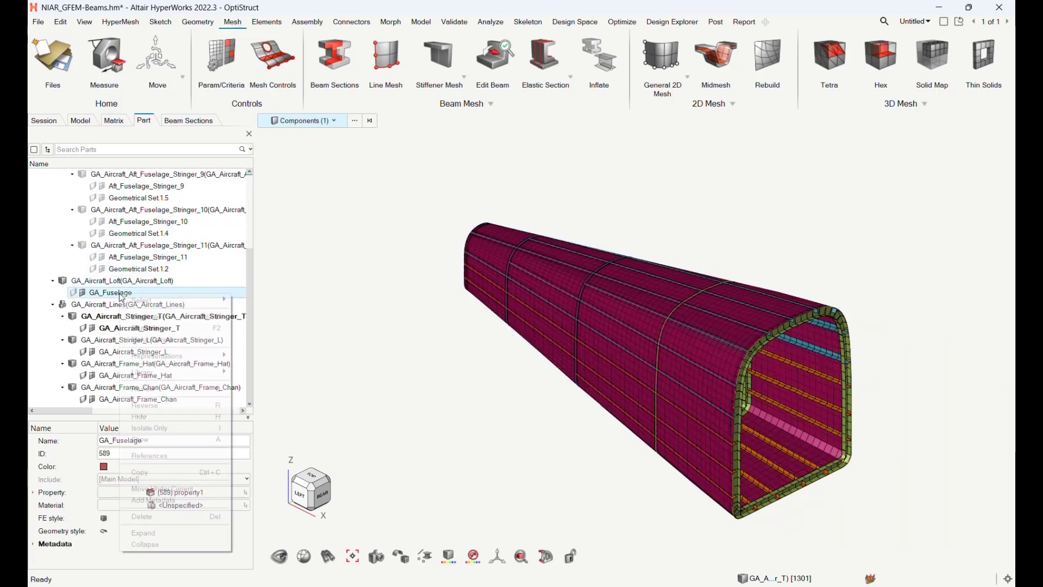
pyautogui.click(151, 341)
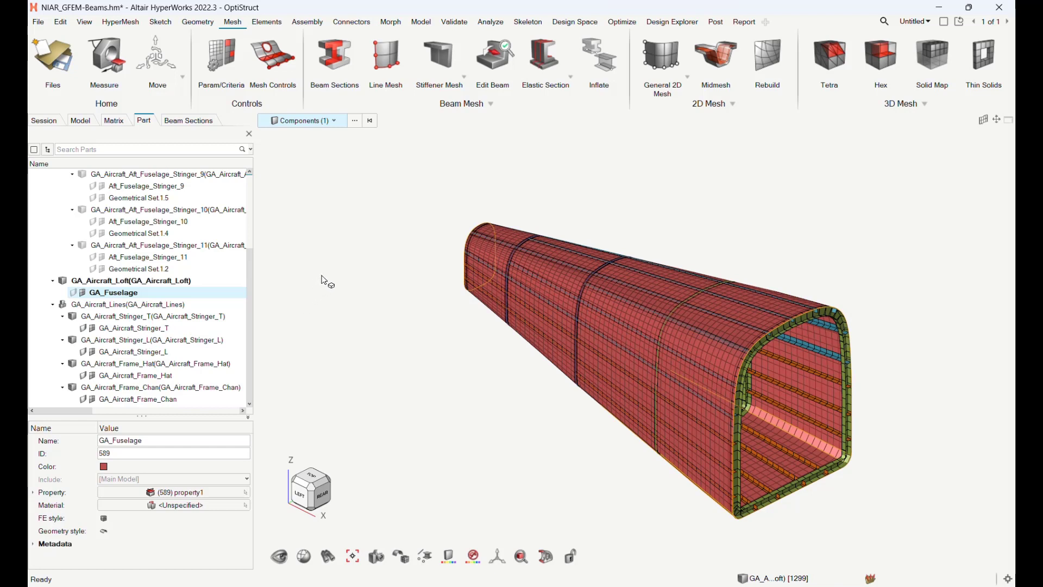
# Step: Start Inflate on all four stringer and frame beam components with the Surface only option turned off
pyautogui.click(614, 69)
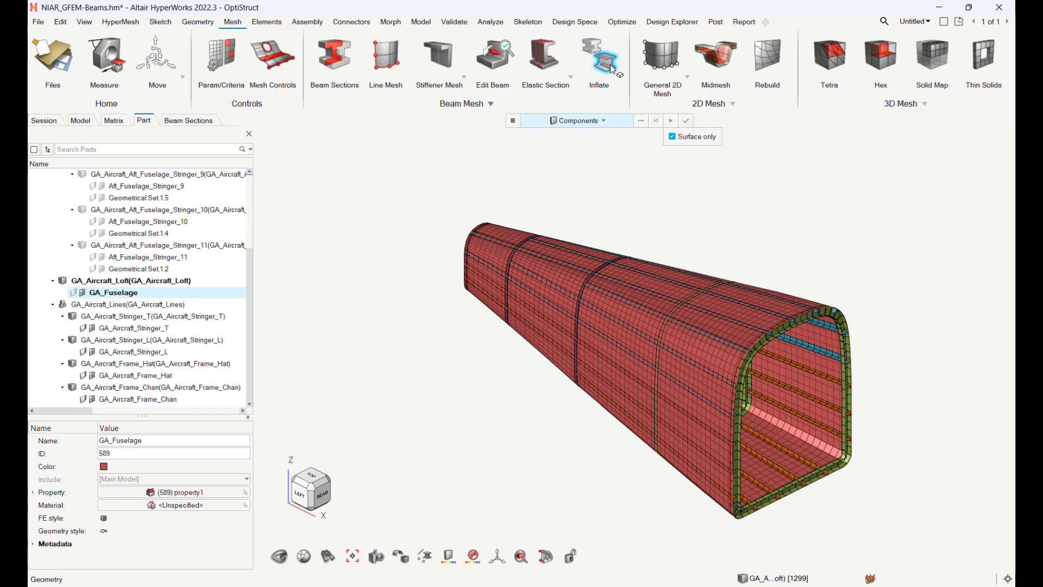
pyautogui.moveTo(431, 191); pyautogui.dragTo(931, 535)
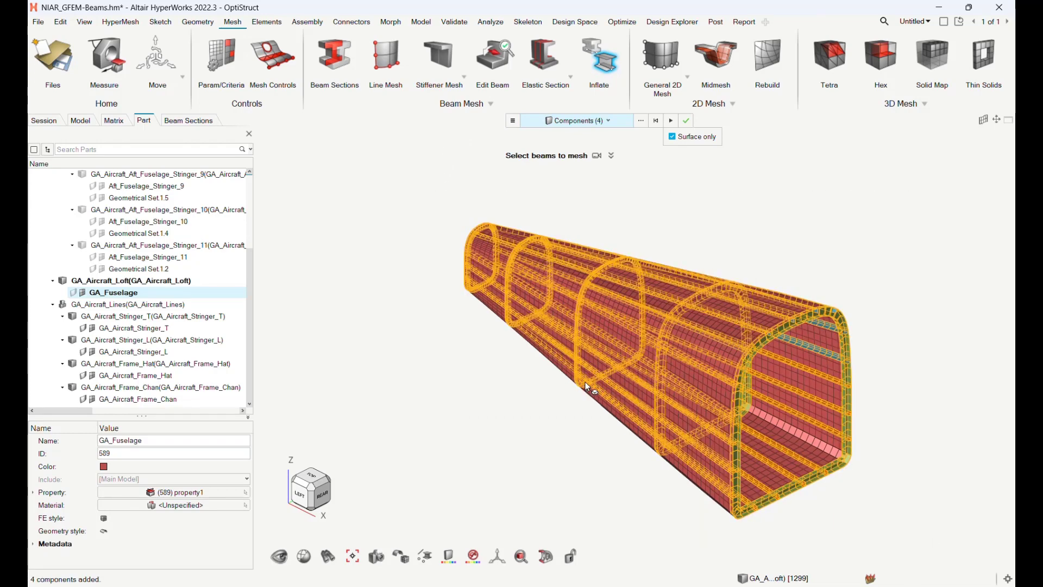
pyautogui.click(680, 138)
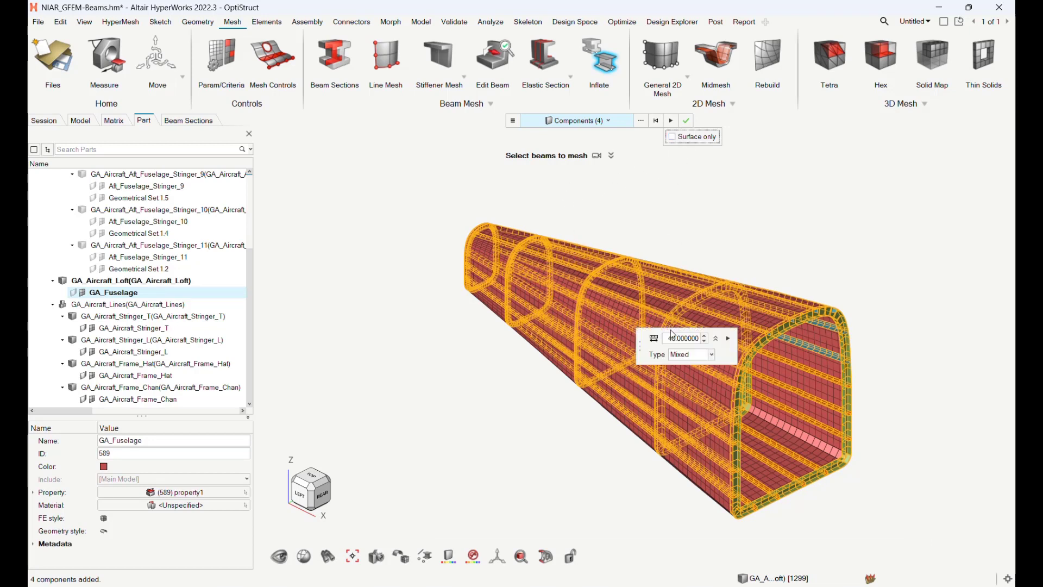
# Step: Mesh the inflated beams with an element size of 10 and the Quad element type, accepting the mixed property assignment
pyautogui.doubleClick(672, 338)
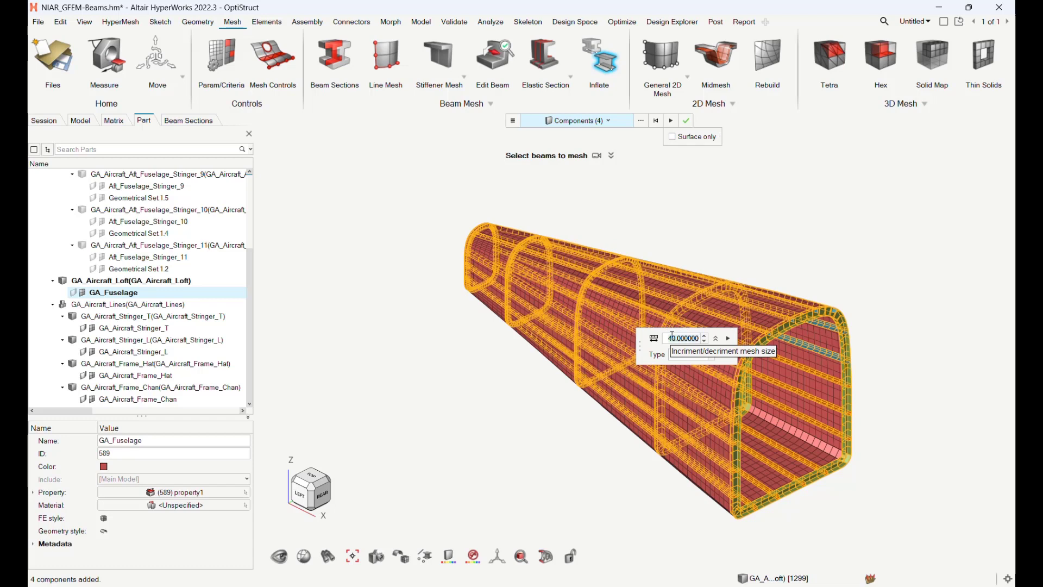
pyautogui.write('10')
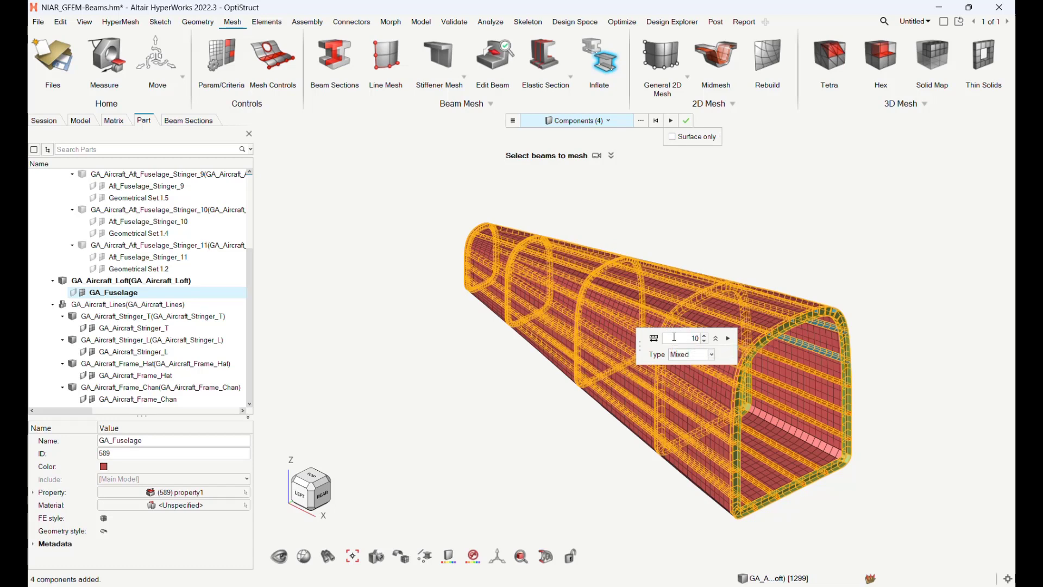
pyautogui.click(711, 354)
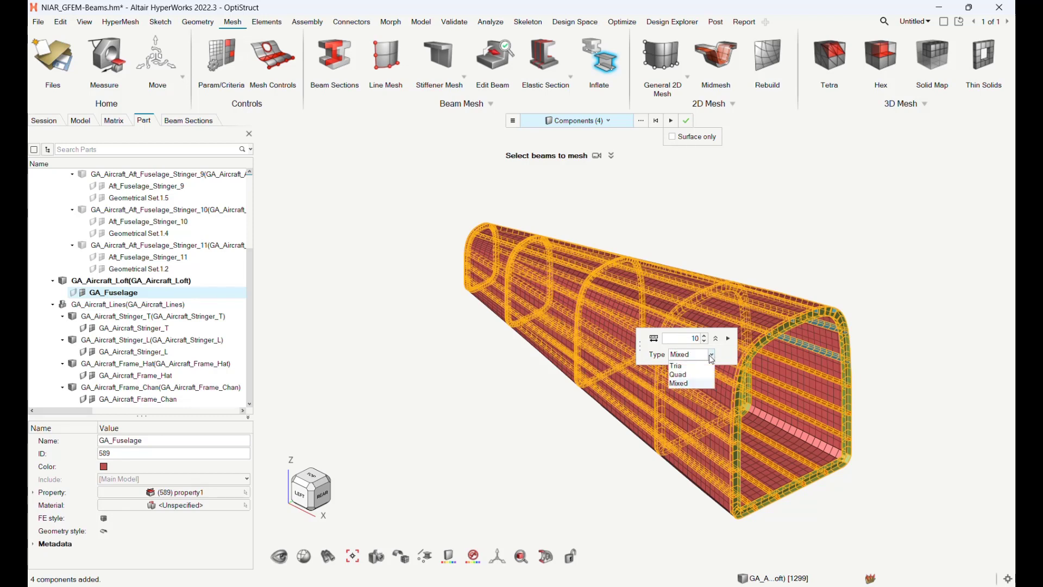
pyautogui.click(702, 374)
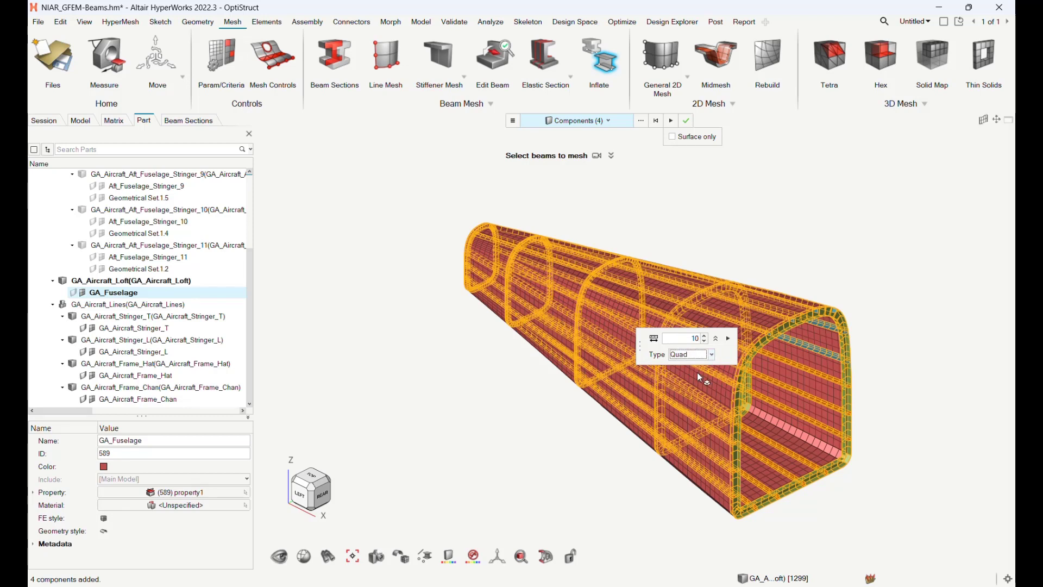
pyautogui.click(728, 338)
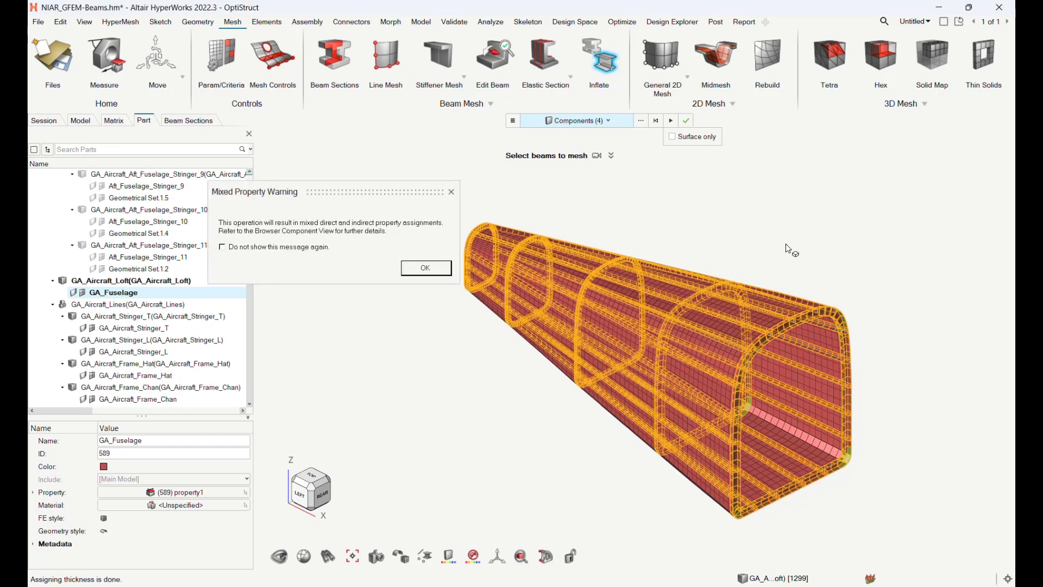
pyautogui.click(425, 271)
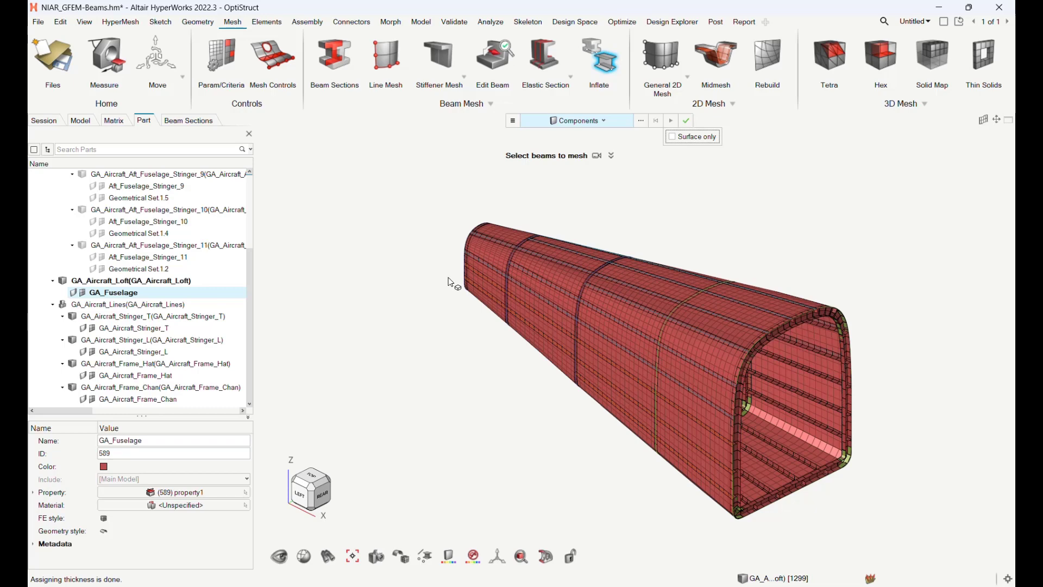
# Step: Save the model as NIAR_GFEM-Beams-Inflate in the 3D folder, choosing the existing file of that name
pyautogui.click(36, 25)
pyautogui.moveTo(93, 207)
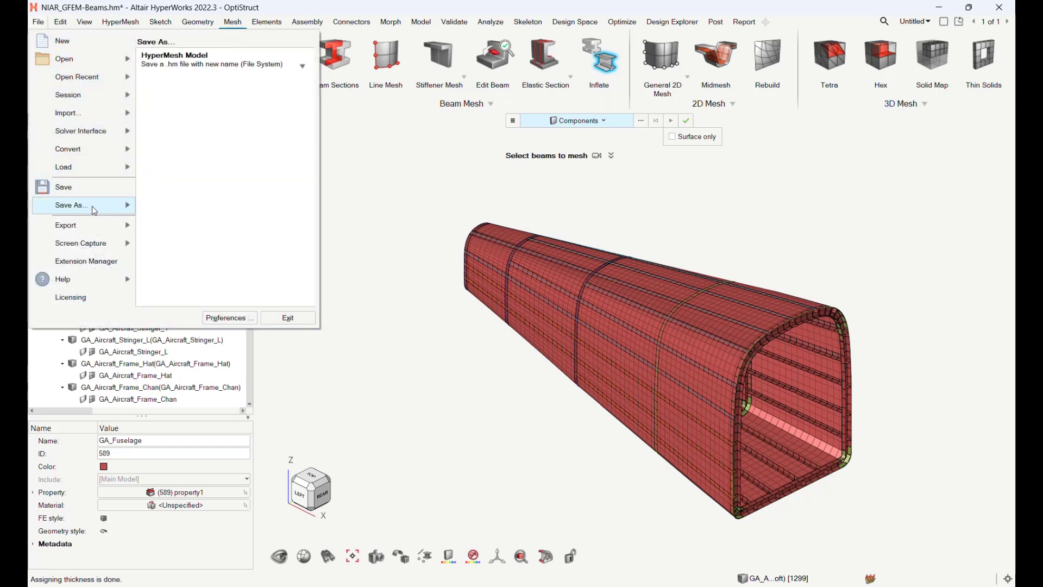
pyautogui.click(174, 59)
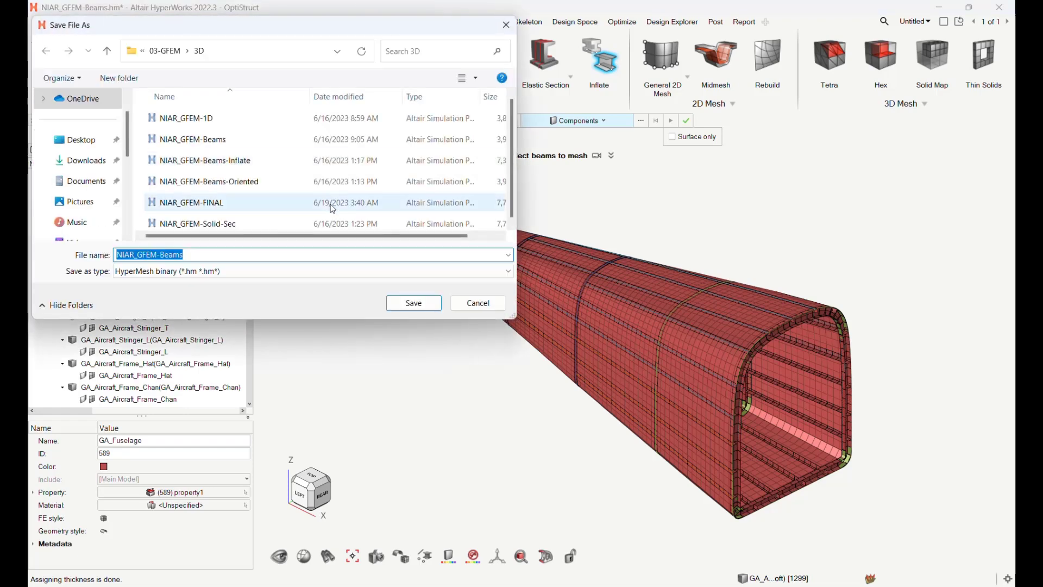
pyautogui.click(254, 163)
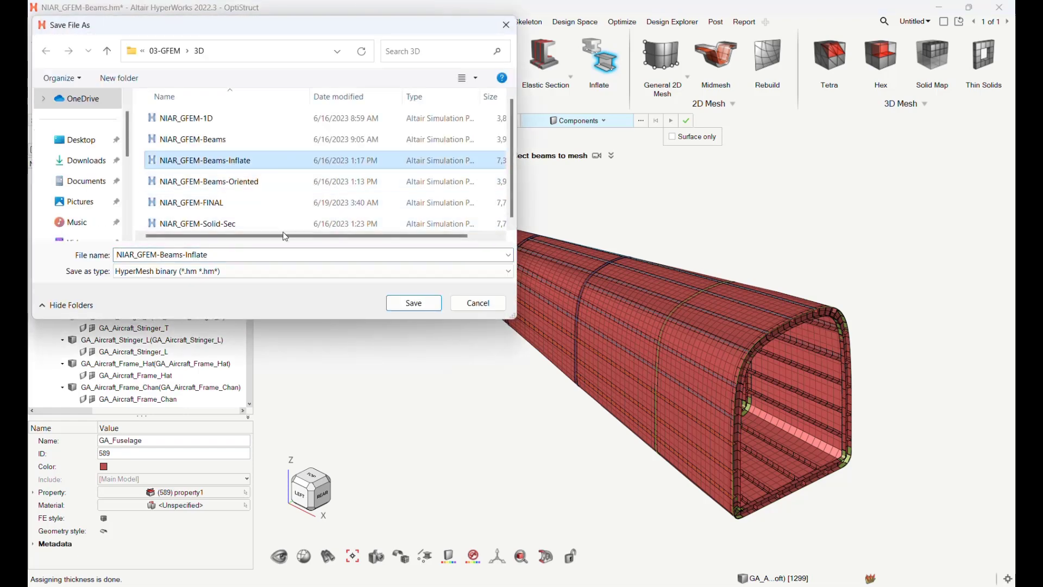
pyautogui.click(415, 303)
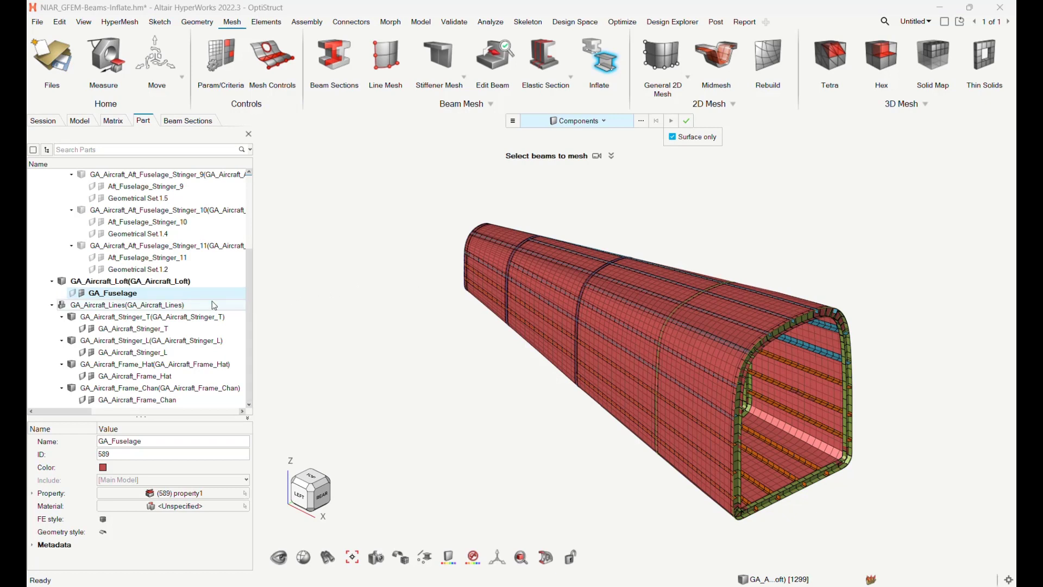
# Step: Isolate the GA_Aircraft_Stringer_L component and make it the current component
pyautogui.rightClick(152, 355)
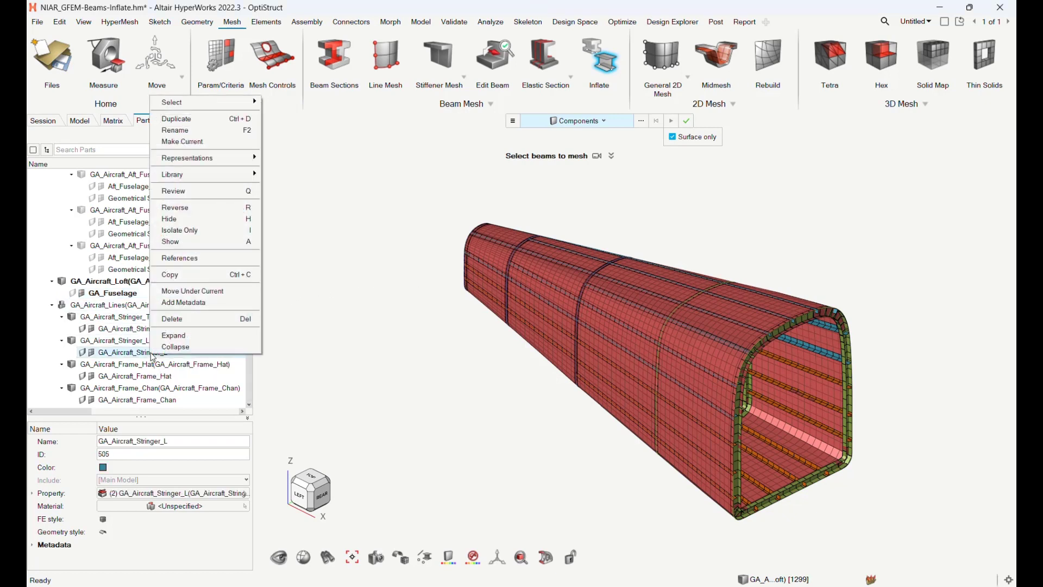
pyautogui.click(197, 232)
pyautogui.rightClick(161, 357)
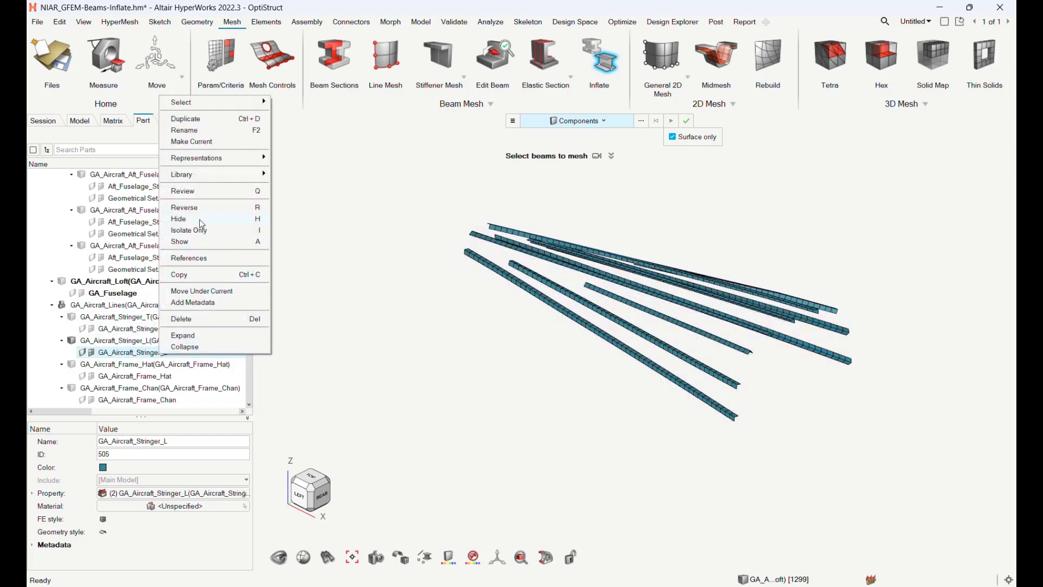
pyautogui.click(210, 143)
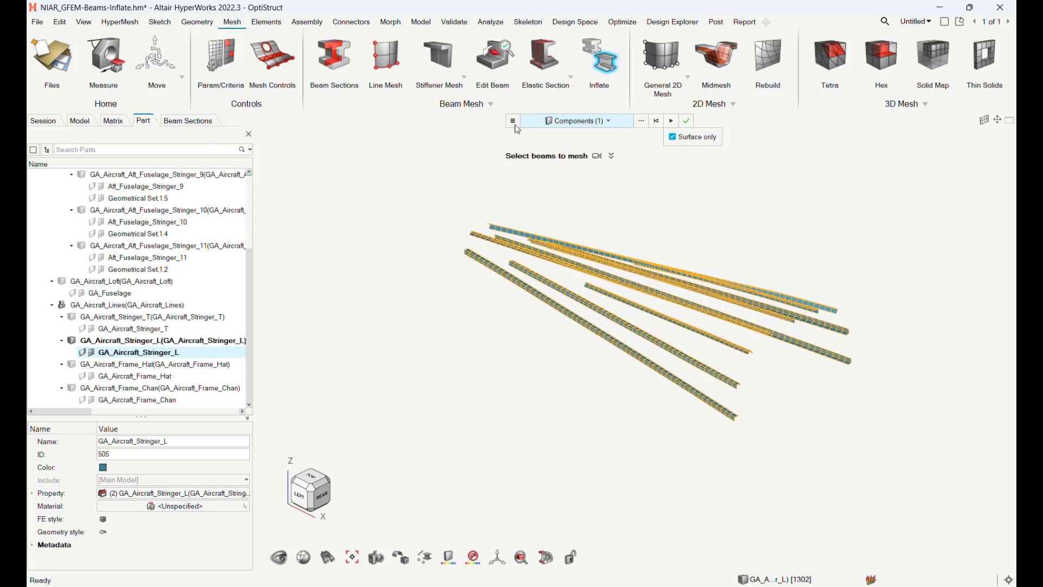
# Step: Inflate all displayed GA_Aircraft_Stringer_L beam elements into solids
pyautogui.click(596, 48)
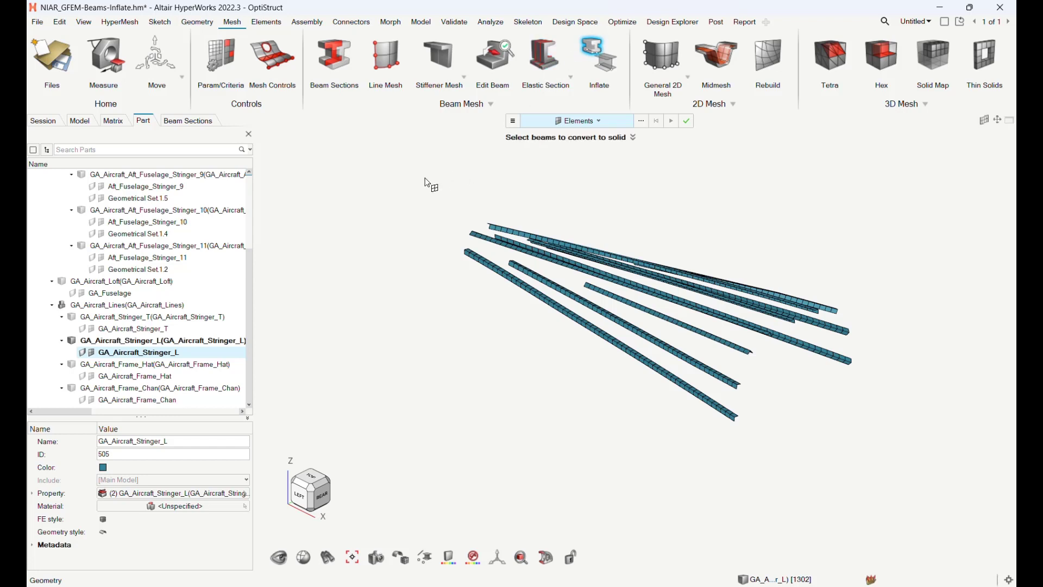
pyautogui.moveTo(424, 178); pyautogui.dragTo(935, 467)
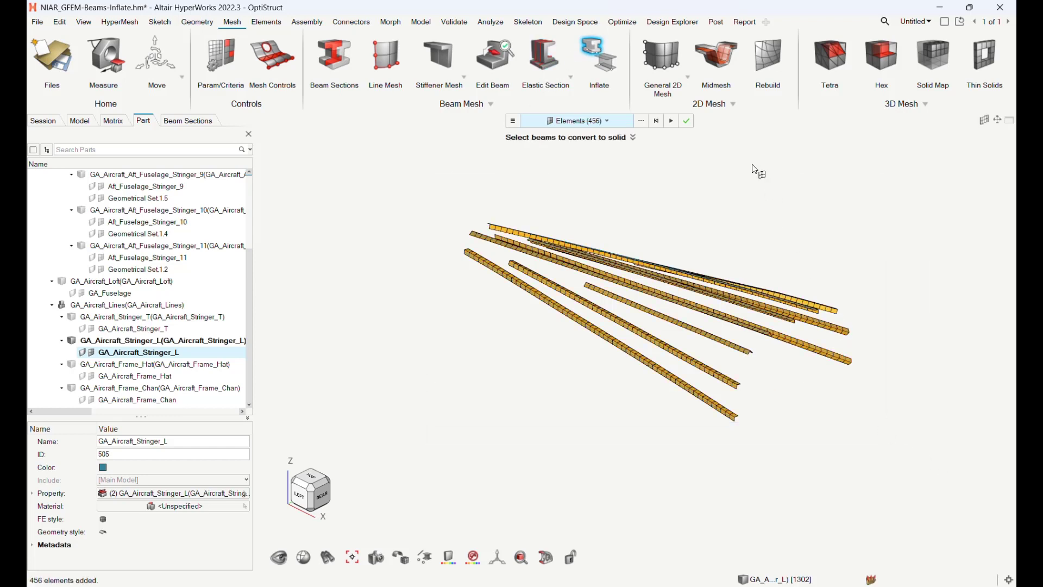
pyautogui.click(685, 121)
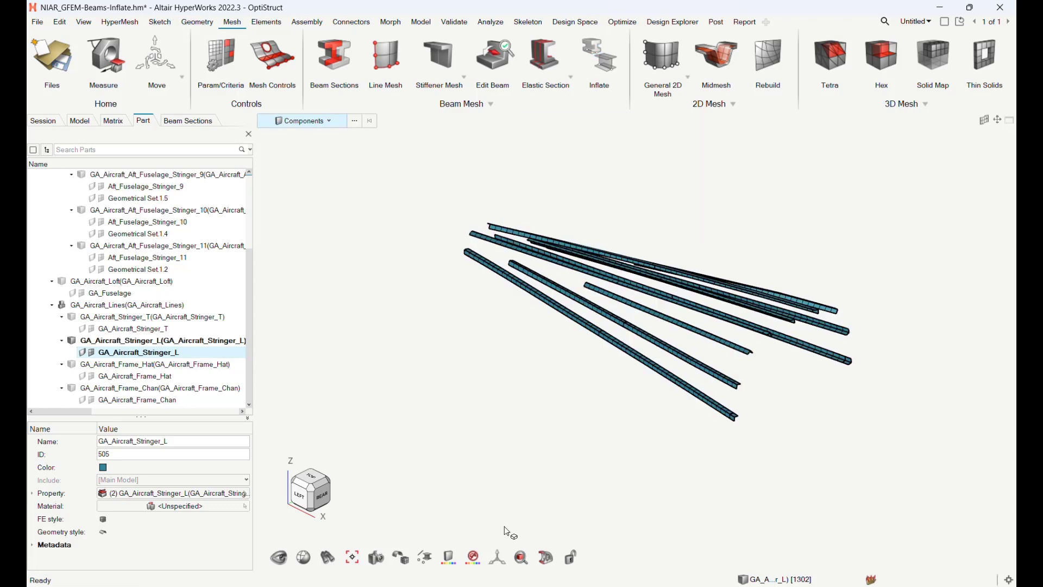
# Step: Turn off automatic coloring and color the inflated L stringers by Topology
pyautogui.click(454, 563)
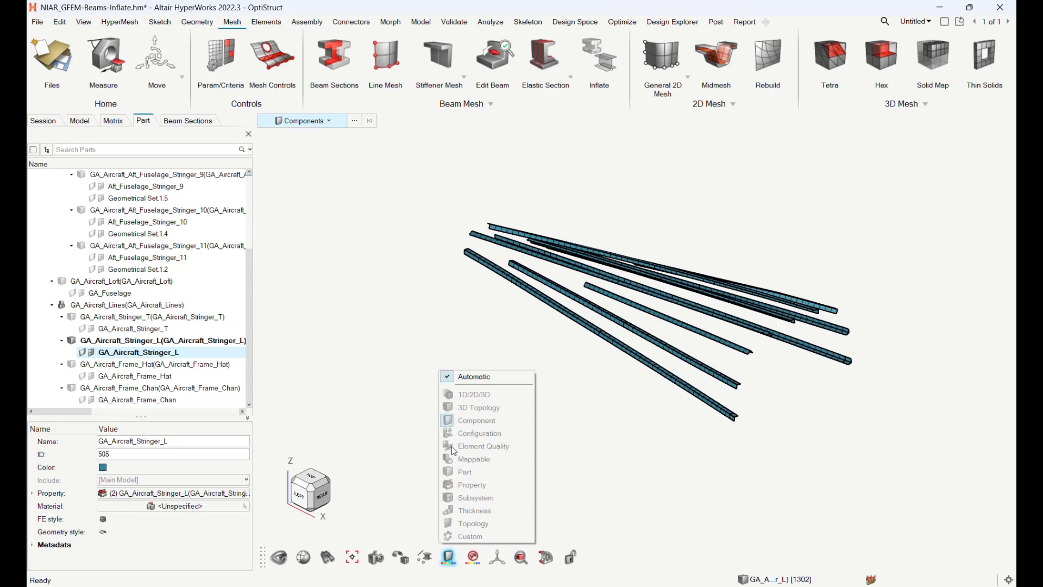
pyautogui.click(448, 377)
pyautogui.click(443, 523)
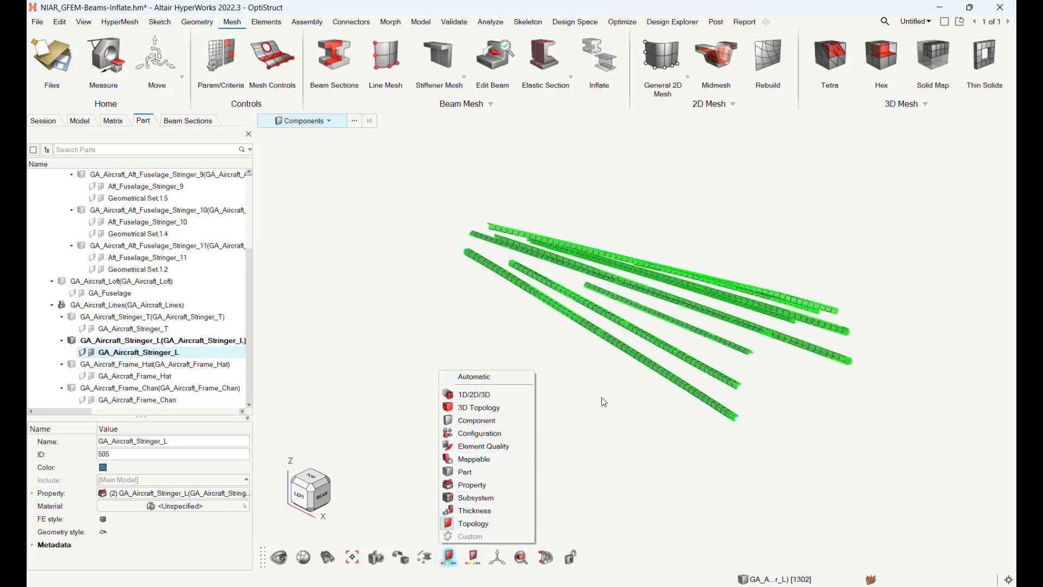
pyautogui.click(825, 413)
pyautogui.keyDown('ctrl'); pyautogui.moveTo(826, 413); pyautogui.dragTo(807, 373); pyautogui.keyUp('ctrl')
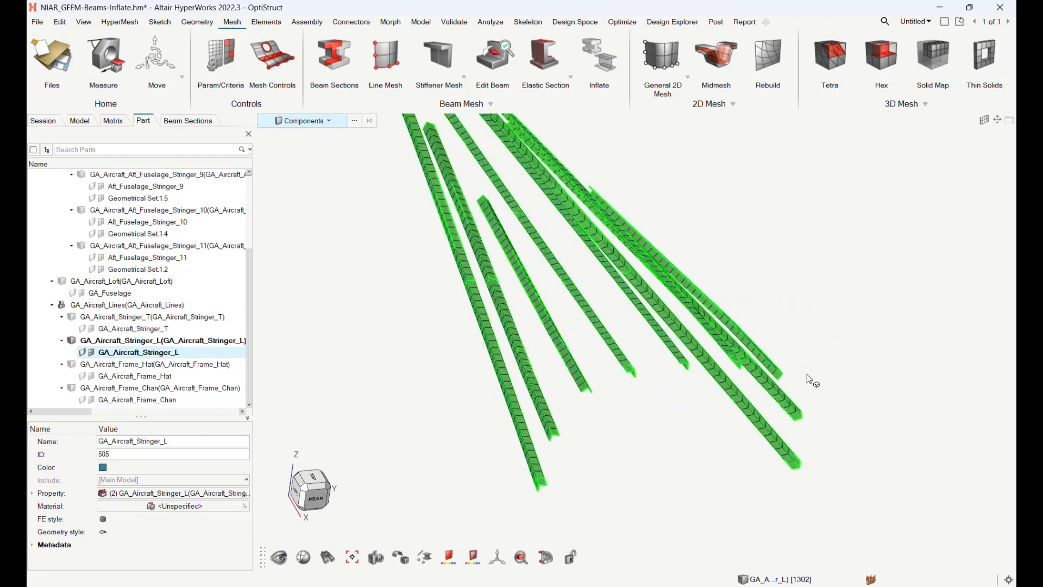
pyautogui.scroll(4, 807, 374)
pyautogui.scroll(5, 721, 358)
pyautogui.scroll(1, 791, 318)
pyautogui.moveTo(792, 311); pyautogui.dragTo(717, 310, button='middle')
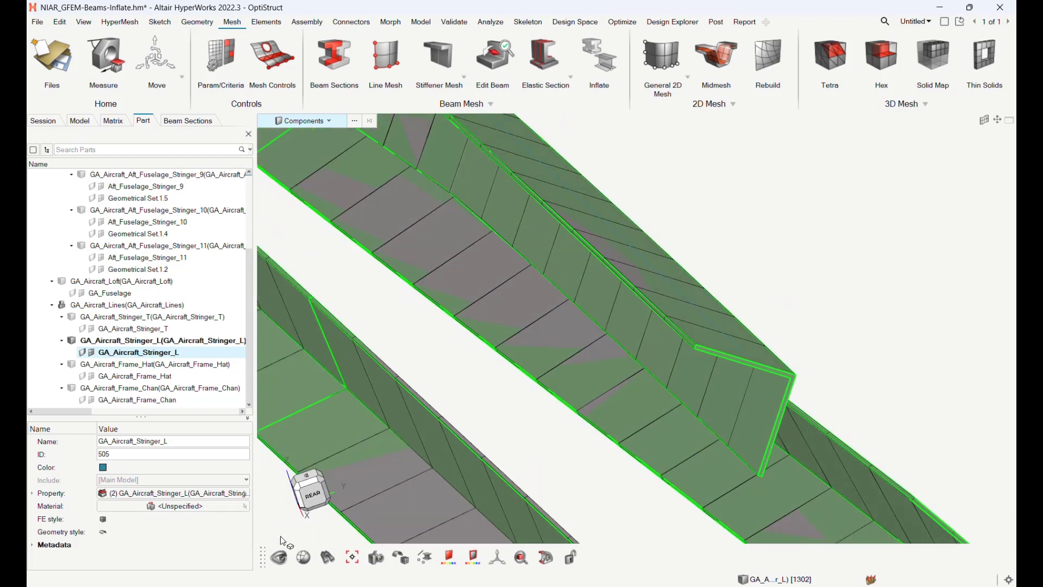
pyautogui.click(296, 485)
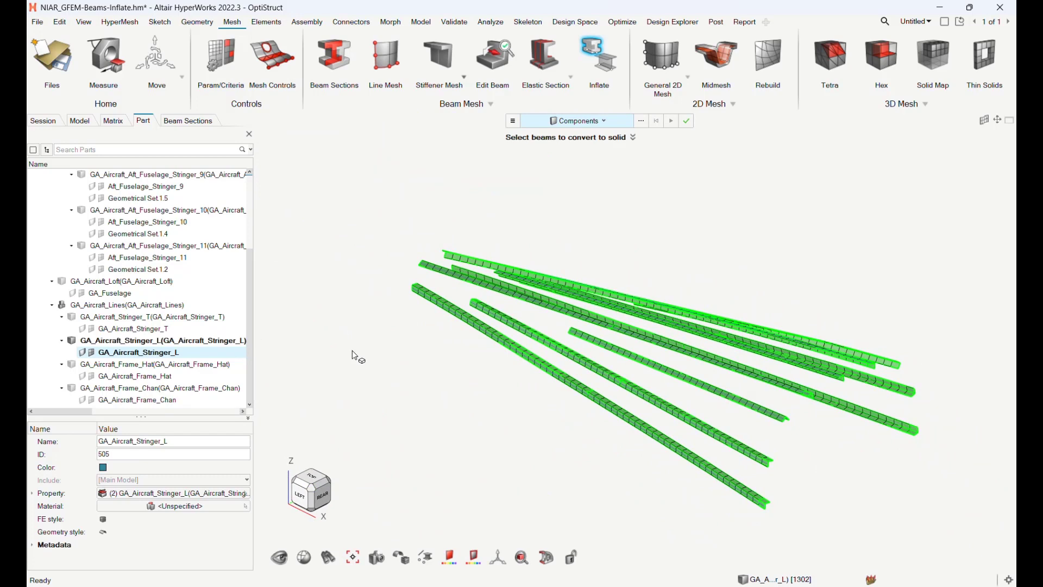
# Step: Isolate the GA_Aircraft_Fuselage_Assy geometry together with the GA_Aircraft_Stringer_T component
pyautogui.scroll(4, 251, 319)
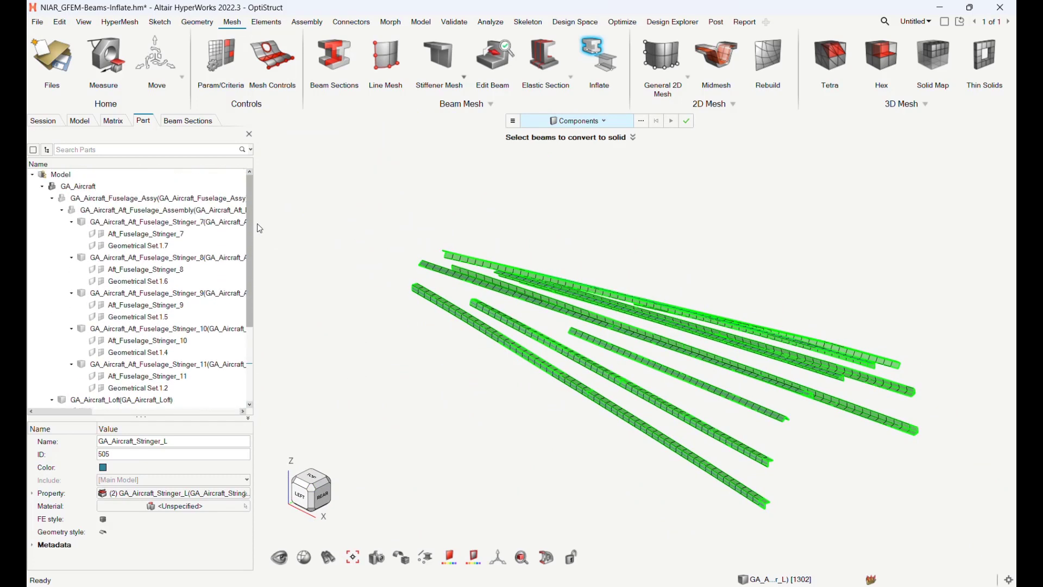
pyautogui.click(180, 199)
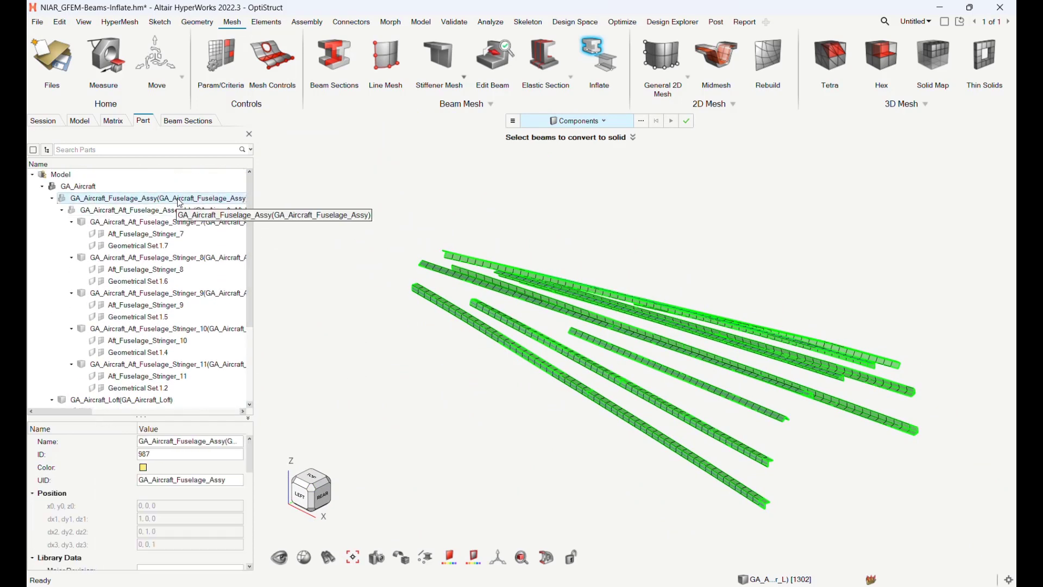
pyautogui.scroll(-3, 243, 223)
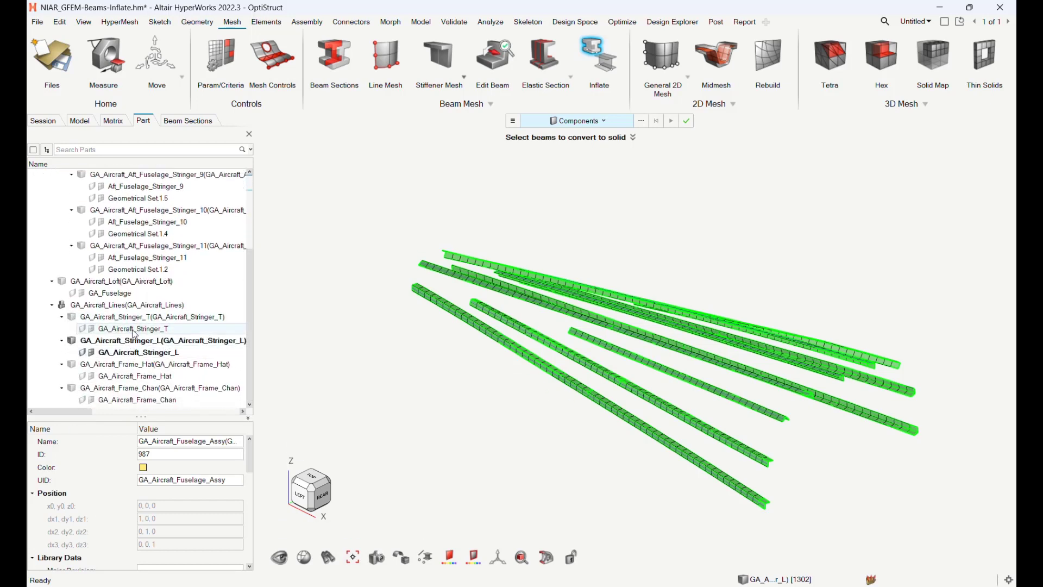
pyautogui.click(135, 329)
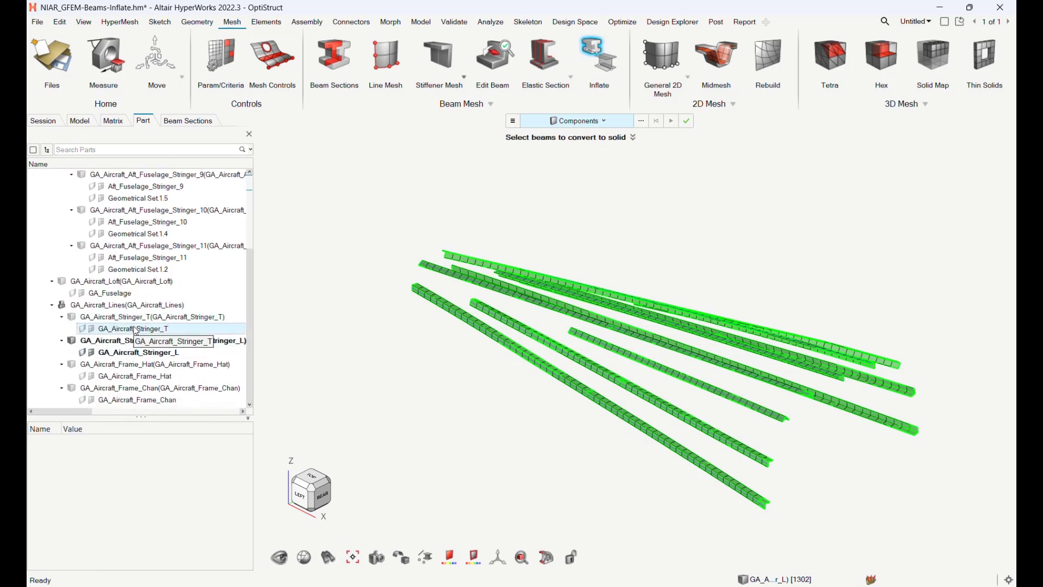
pyautogui.rightClick(143, 329)
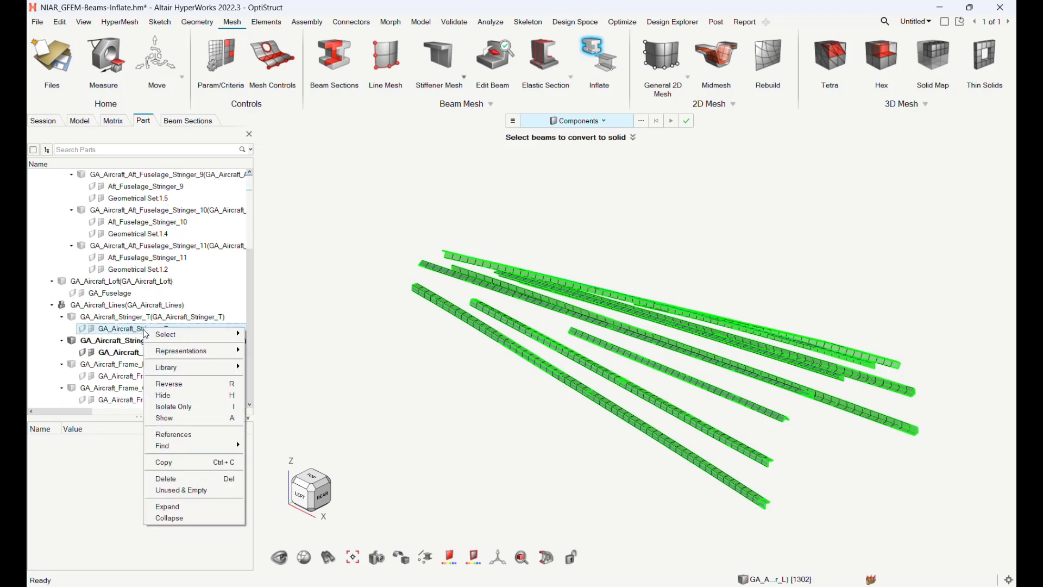
pyautogui.click(178, 407)
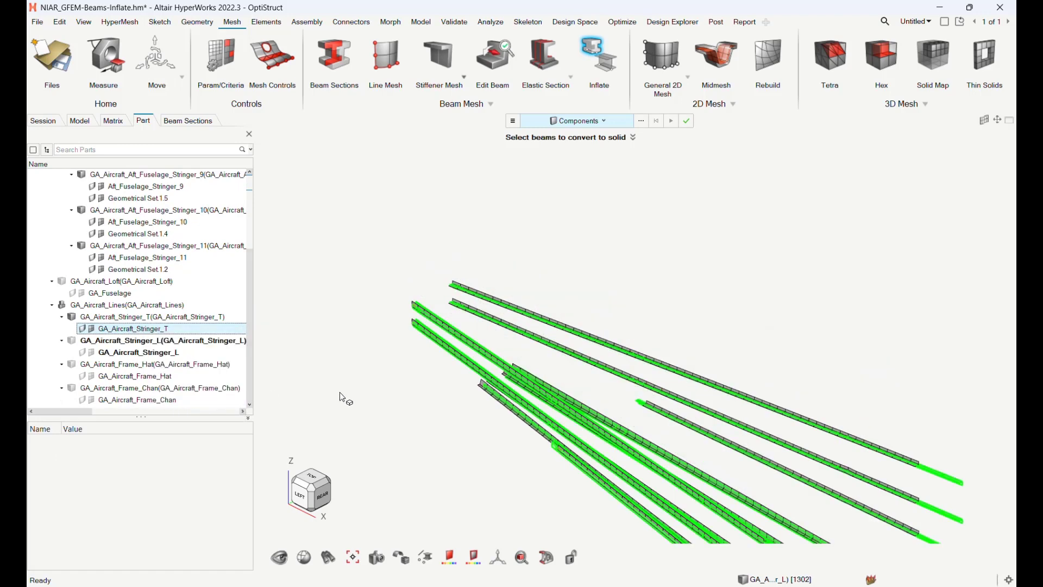
# Step: Start Solid Section in Update beams mode and select the uppermost T stringer's beam elements on the negative Y side as targets
pyautogui.click(572, 78)
pyautogui.click(563, 137)
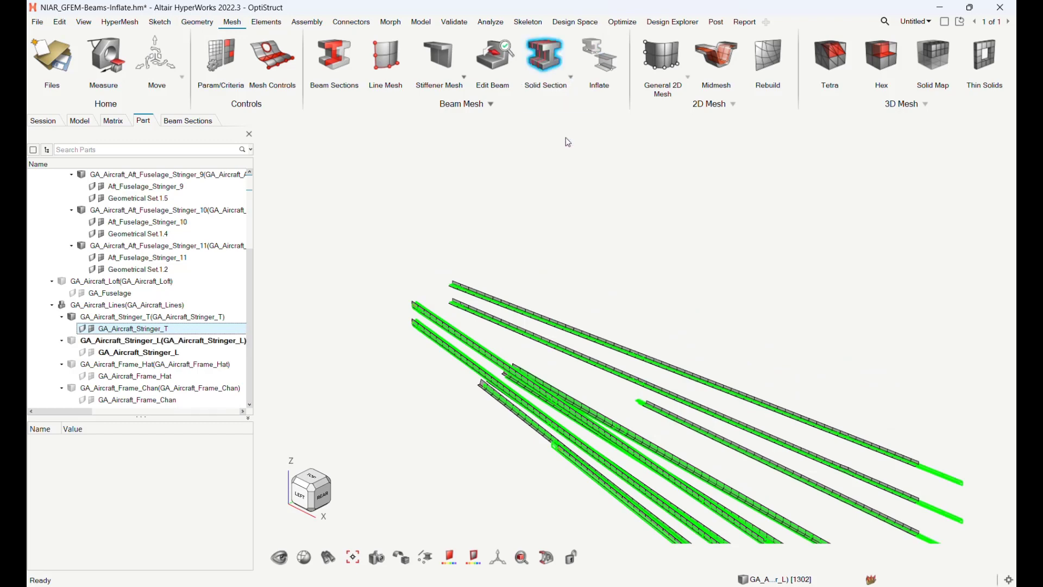
pyautogui.moveTo(403, 488); pyautogui.dragTo(200, 460, button='middle')
pyautogui.moveTo(451, 469); pyautogui.dragTo(321, 493, button='middle')
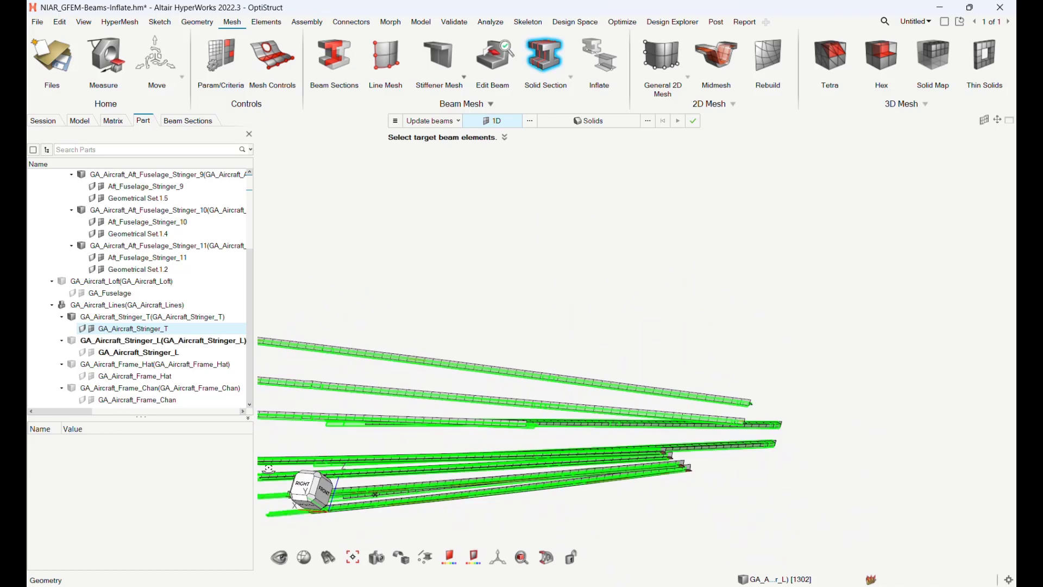
pyautogui.click(326, 492)
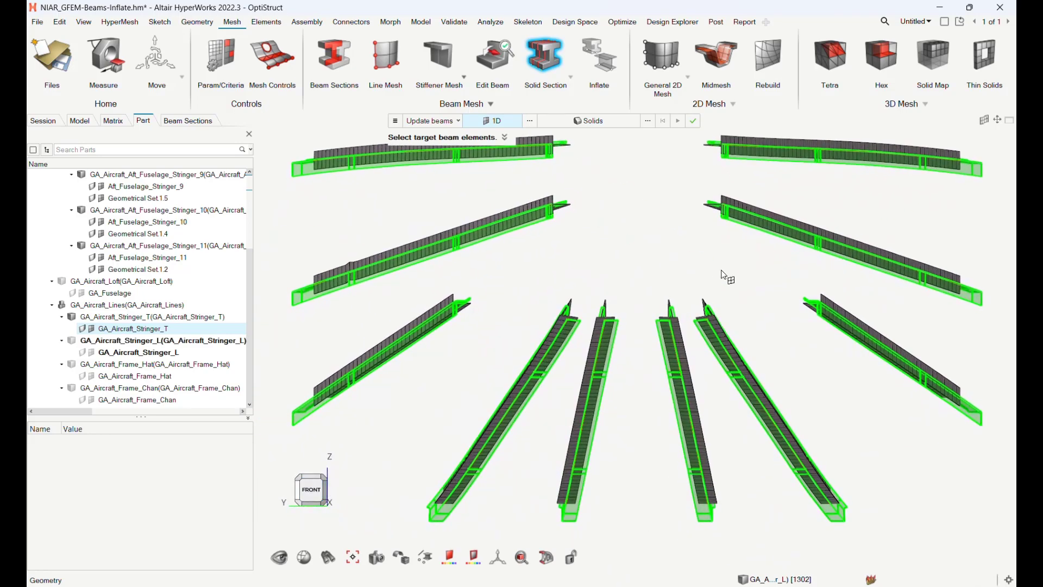
pyautogui.scroll(-2, 721, 272)
pyautogui.scroll(1, 812, 146)
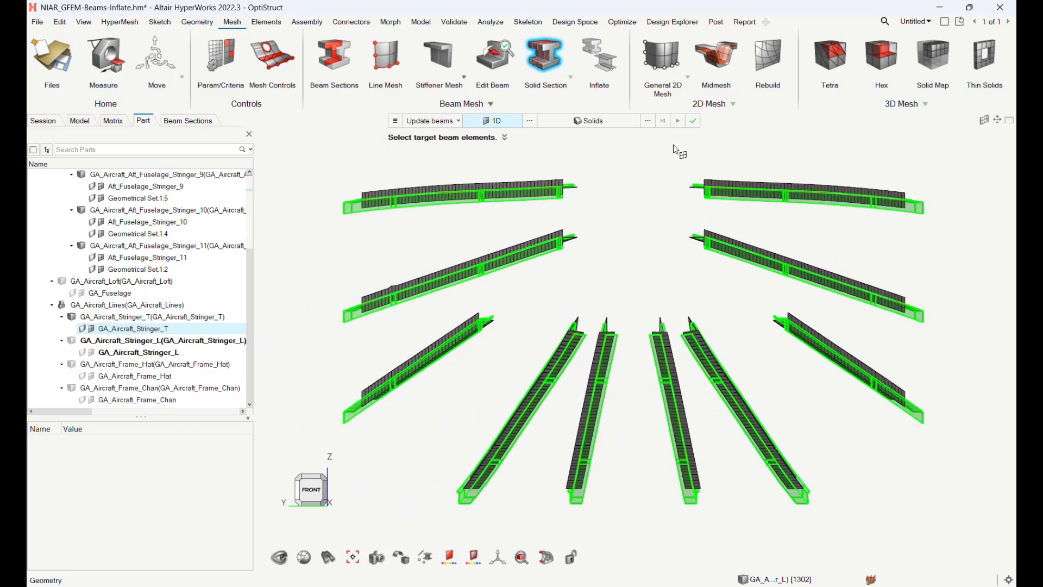
pyautogui.moveTo(673, 144); pyautogui.dragTo(958, 232)
# Step: Set the section source type to Solids and pick the CAD solid at the selected stringer's end
pyautogui.click(609, 123)
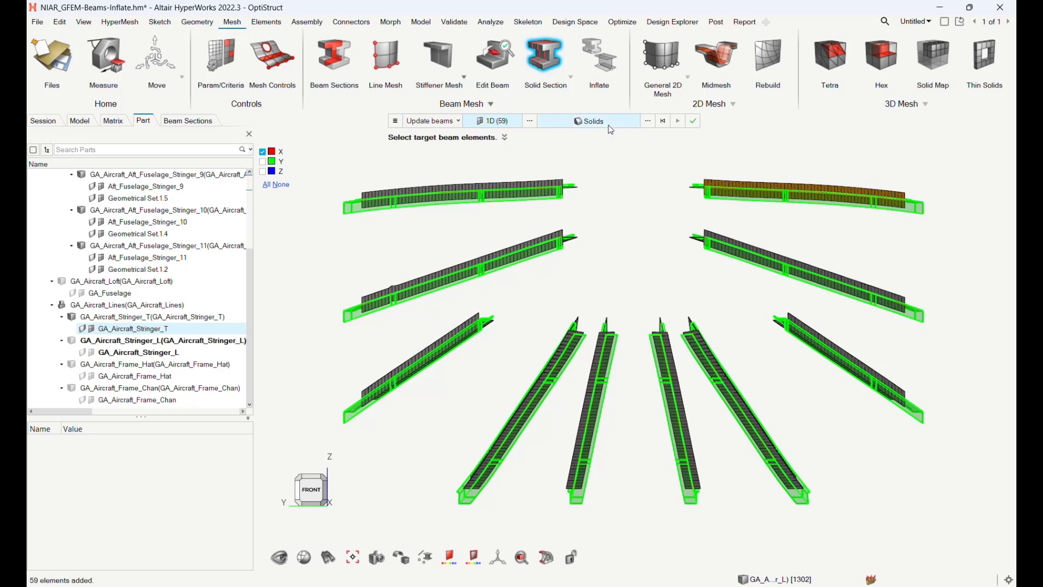
pyautogui.click(606, 122)
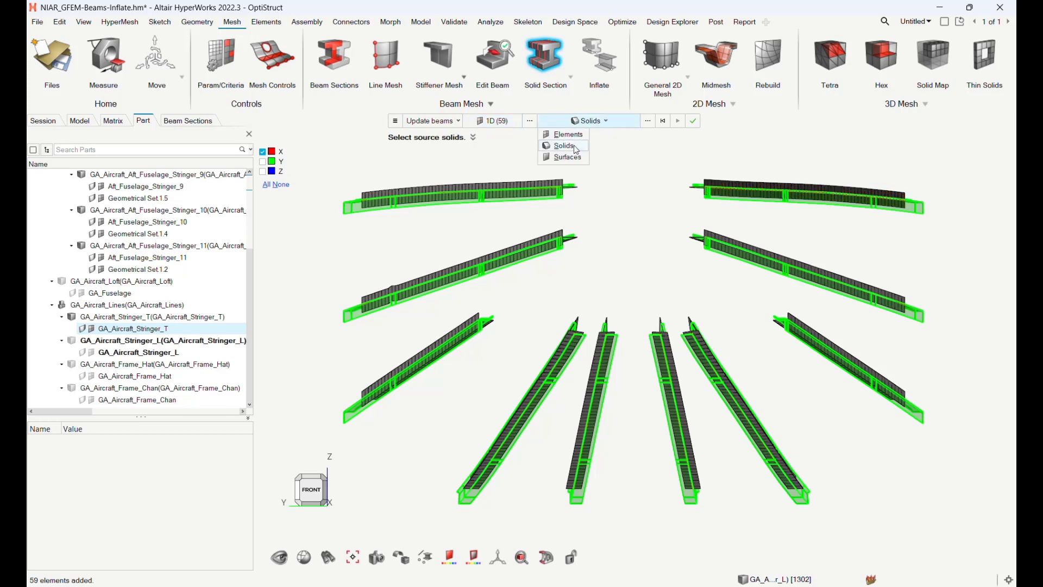
pyautogui.click(582, 147)
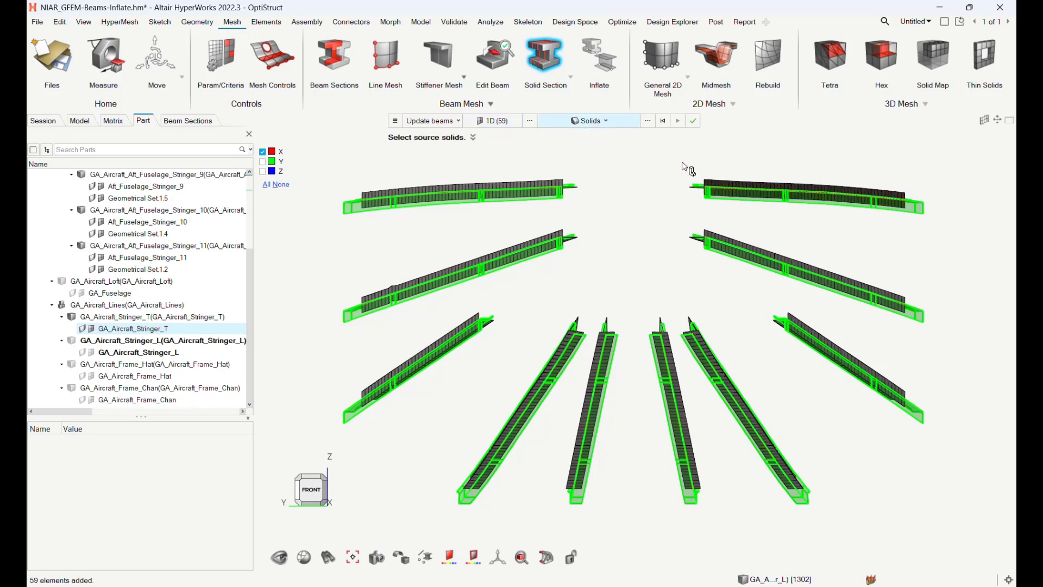
pyautogui.scroll(10, 706, 174)
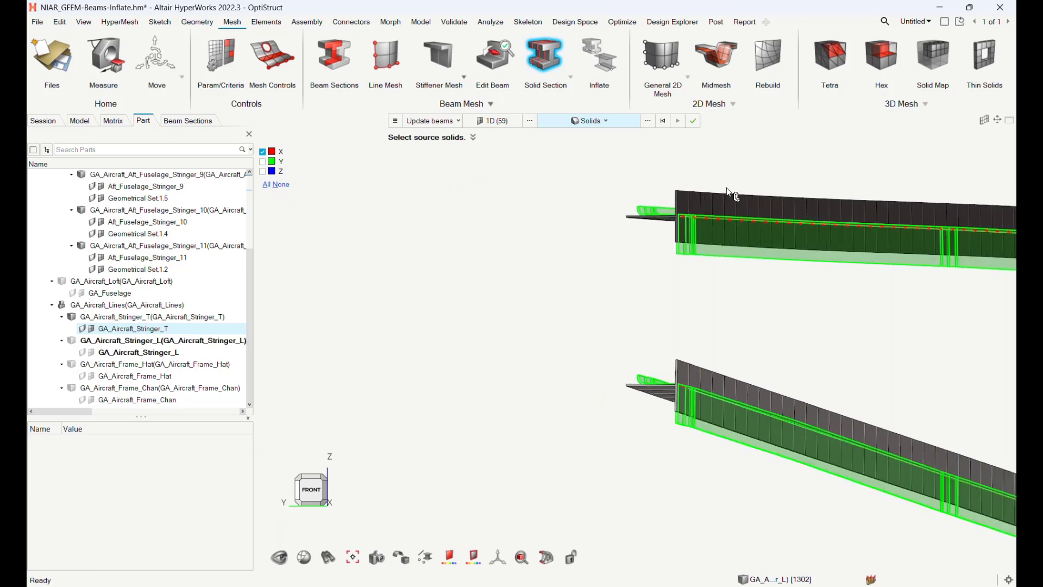
pyautogui.scroll(3, 686, 206)
pyautogui.moveTo(701, 208); pyautogui.dragTo(708, 238, button='middle')
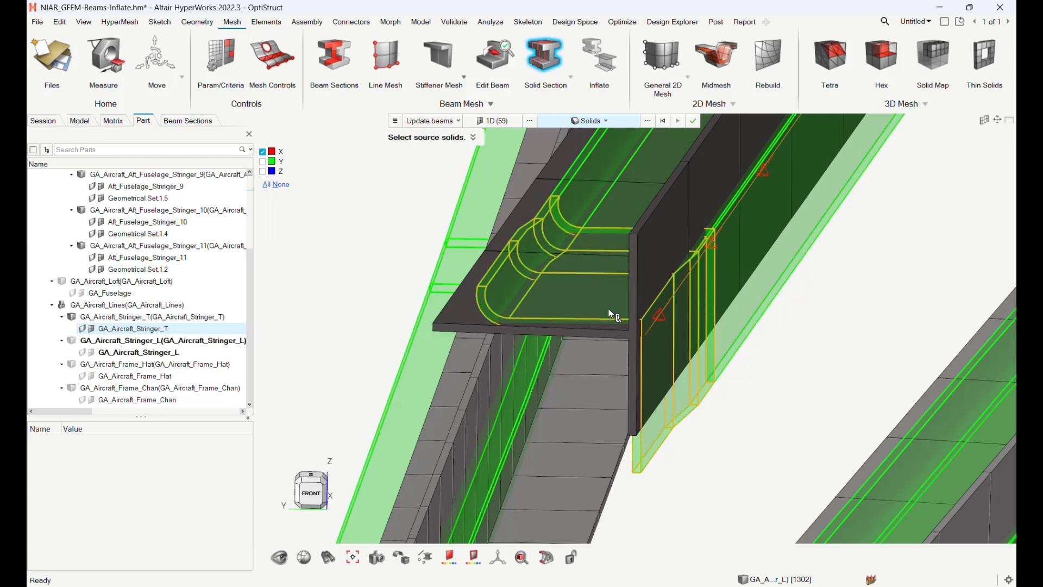
pyautogui.moveTo(608, 309); pyautogui.dragTo(578, 312, button='middle')
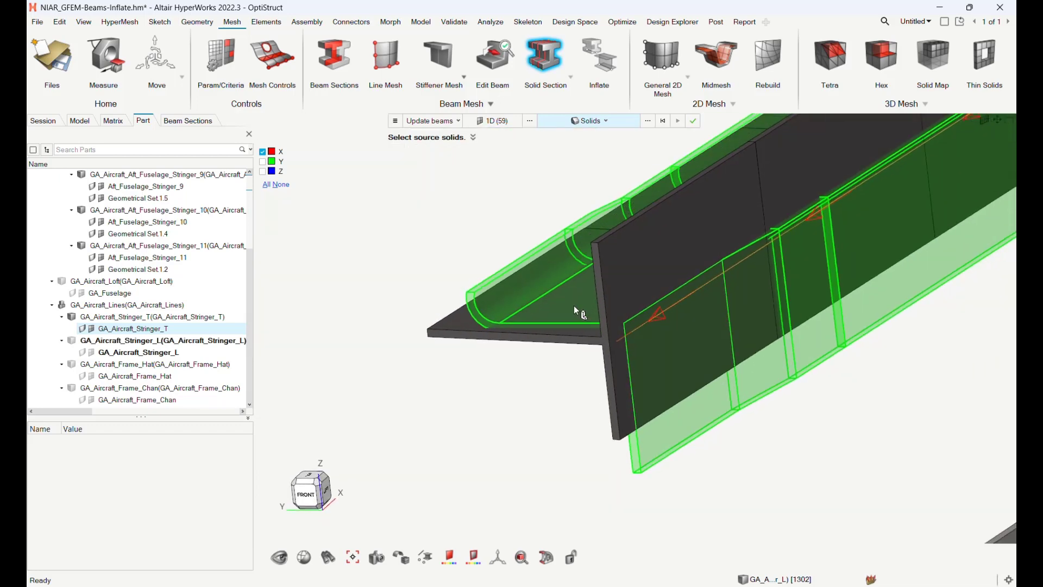
pyautogui.click(573, 305)
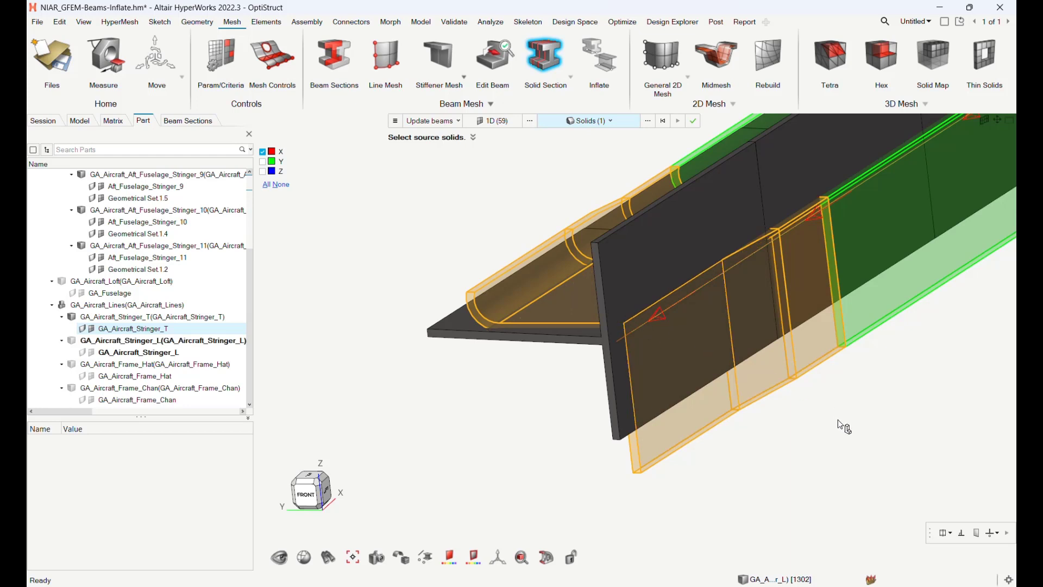
# Step: Place the section plane near the stringer's end and update the target beams from the solid with Create Sketch on, closing the tool
pyautogui.moveTo(928, 530); pyautogui.dragTo(440, 408)
pyautogui.click(483, 414)
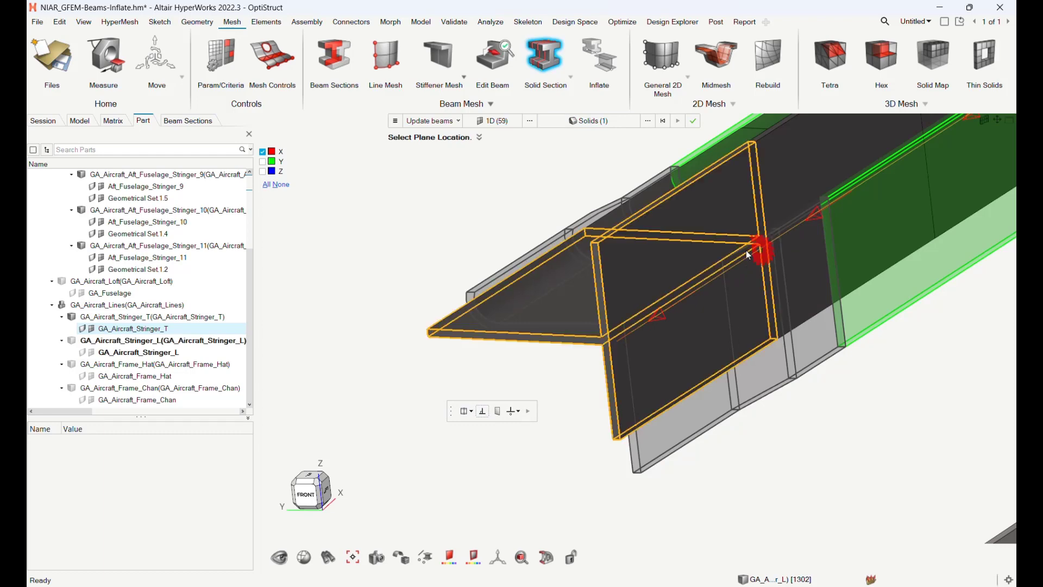
pyautogui.click(721, 259)
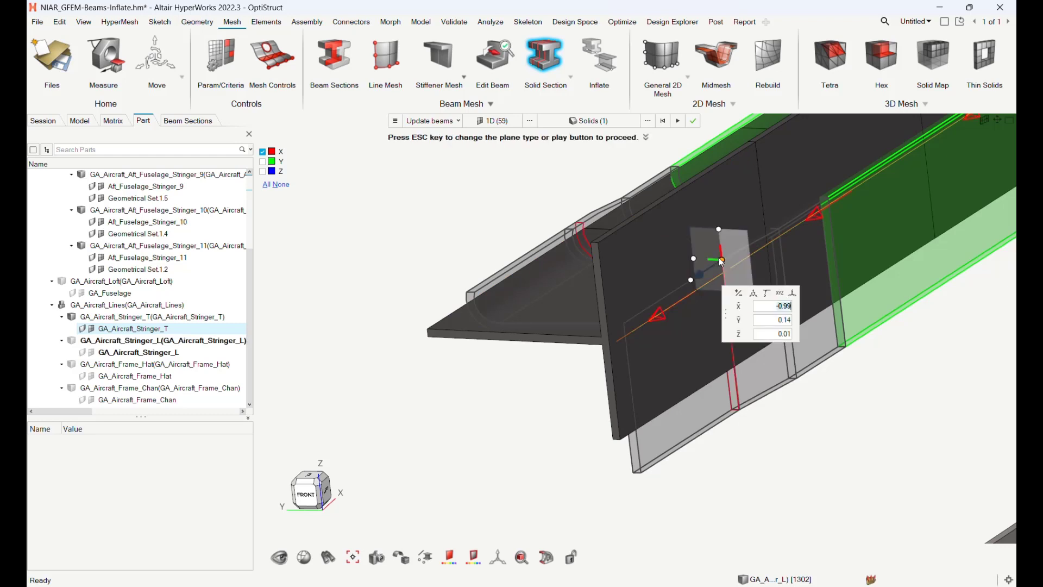
pyautogui.click(396, 121)
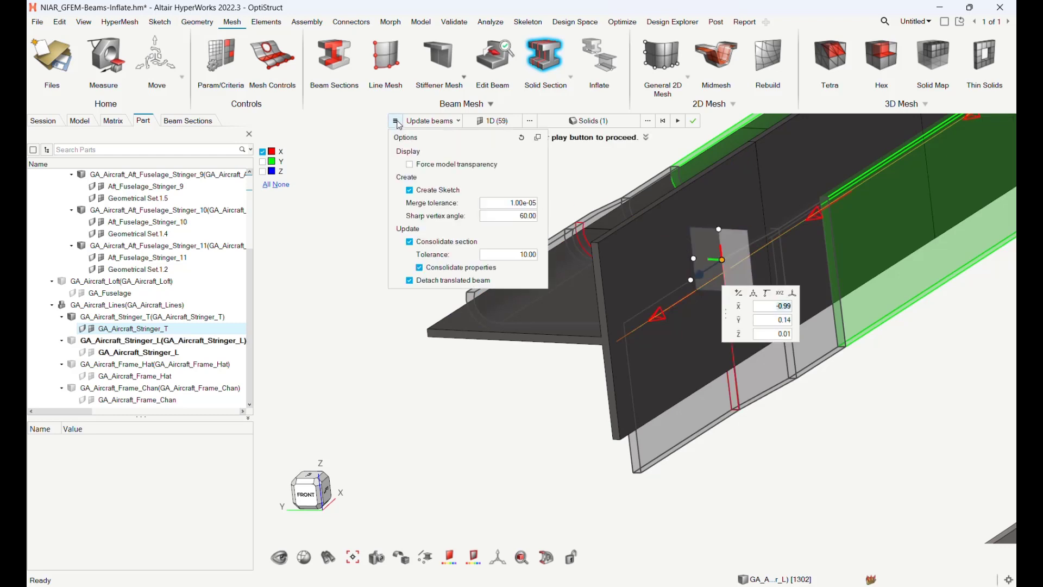
pyautogui.click(411, 191)
pyautogui.click(679, 120)
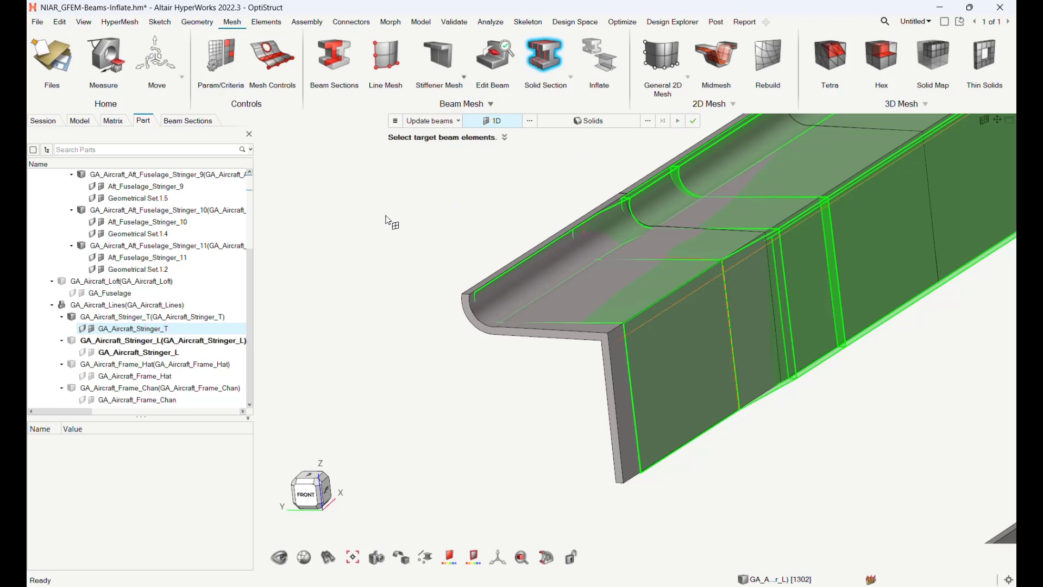
pyautogui.press('Escape')
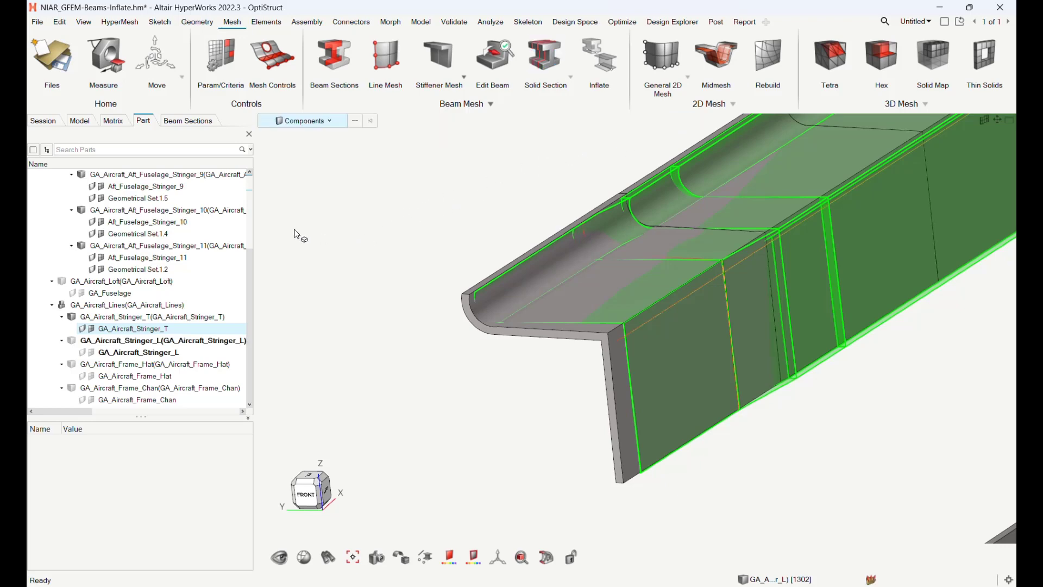
# Step: Inspect the AUTO_PROP1 property, including its card image and the details of the assigned solid_section beam section
pyautogui.click(314, 486)
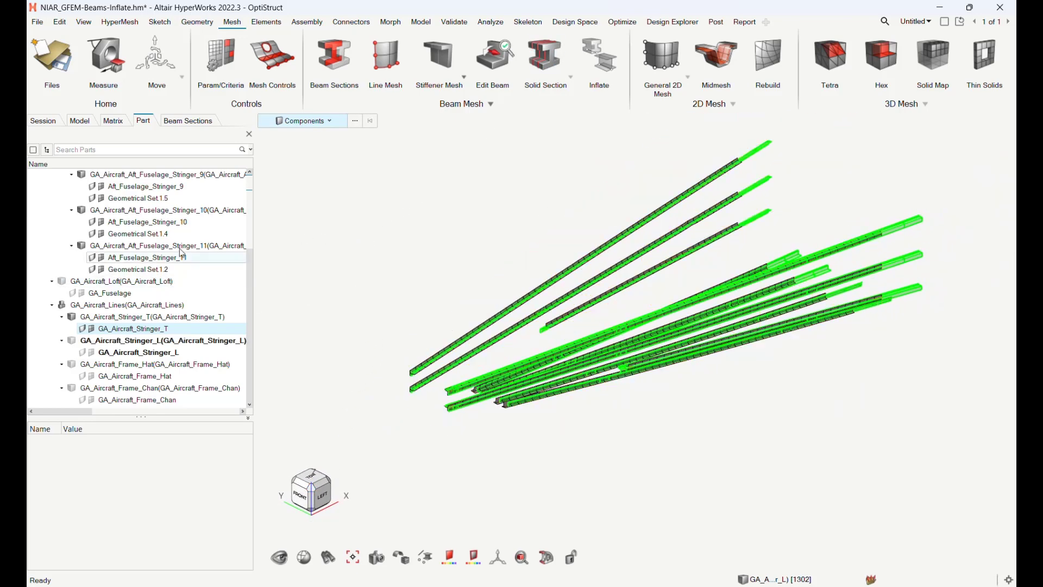
pyautogui.click(82, 122)
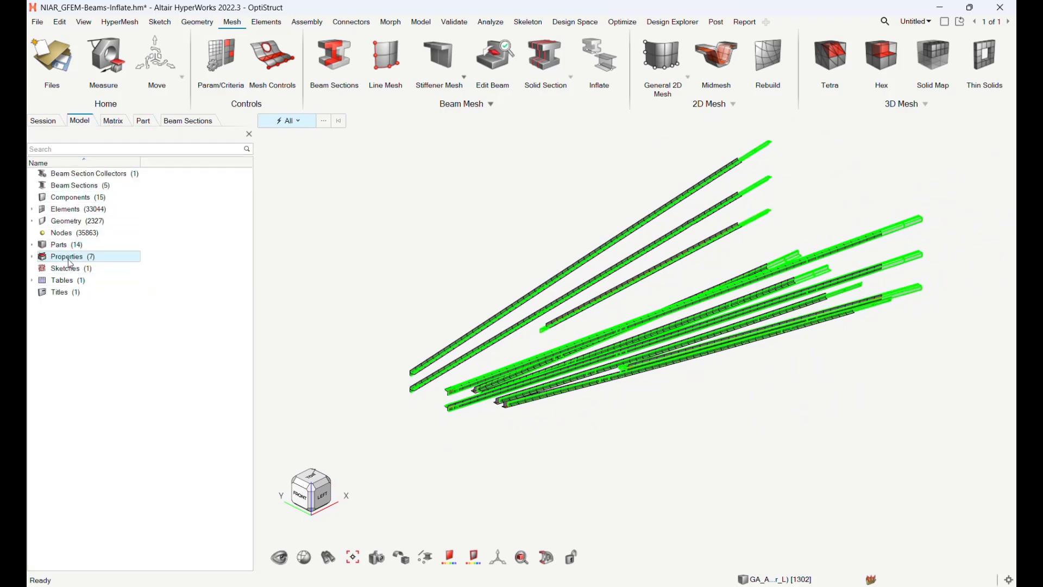
pyautogui.doubleClick(71, 261)
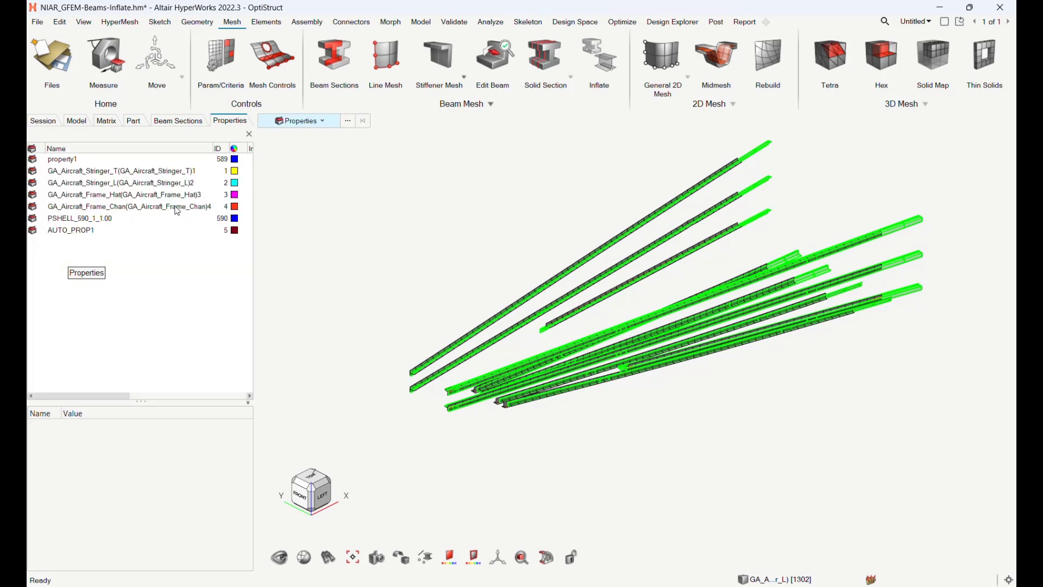
pyautogui.click(169, 246)
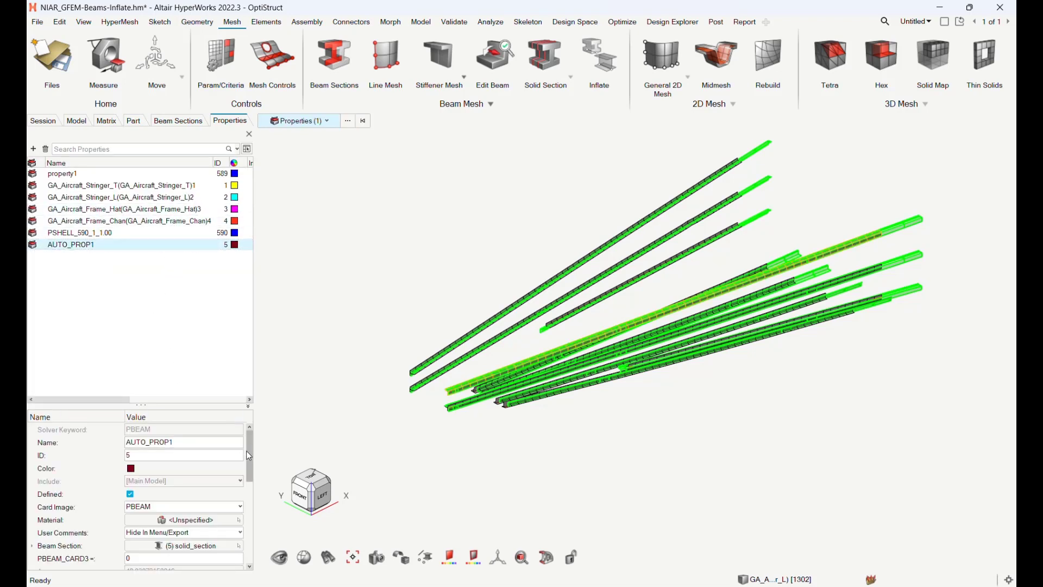
pyautogui.moveTo(247, 451); pyautogui.dragTo(247, 463)
pyautogui.click(36, 507)
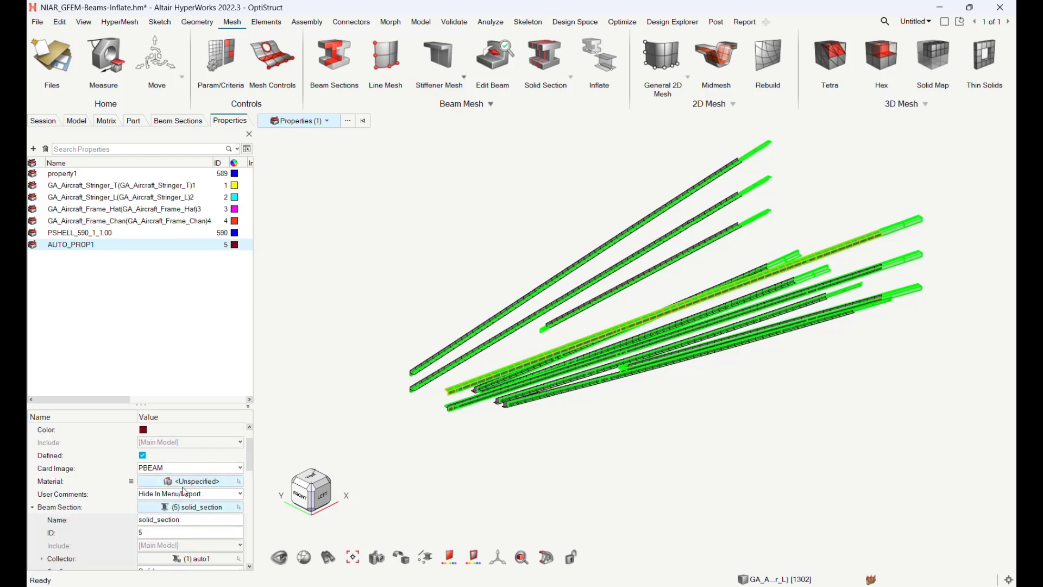
pyautogui.moveTo(247, 475); pyautogui.dragTo(247, 492)
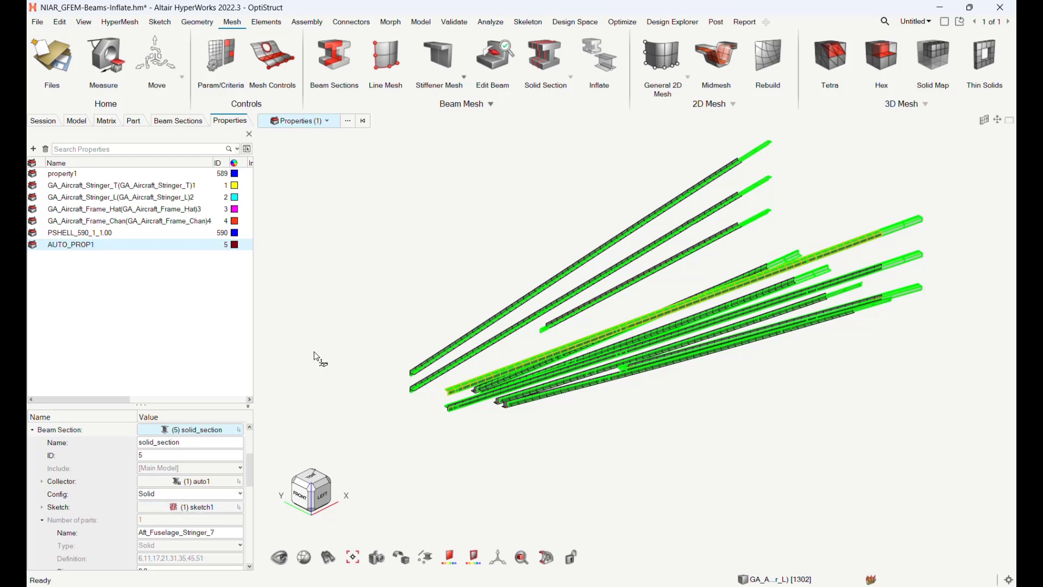
pyautogui.click(348, 256)
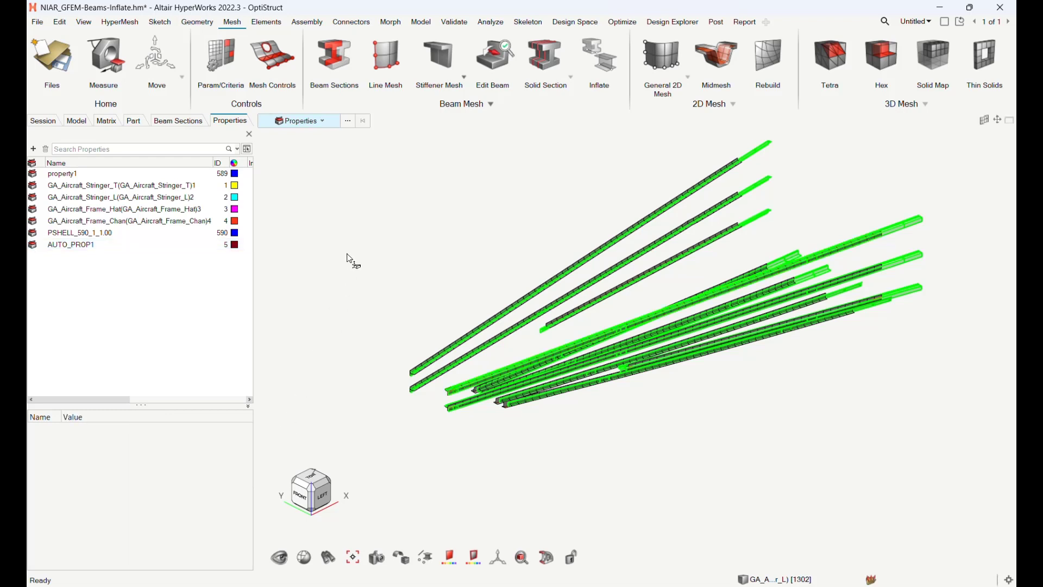
# Step: Save the model as the HyperMesh file NIAR_GFEM-Solid-Sec in the 3D folder
pyautogui.click(40, 22)
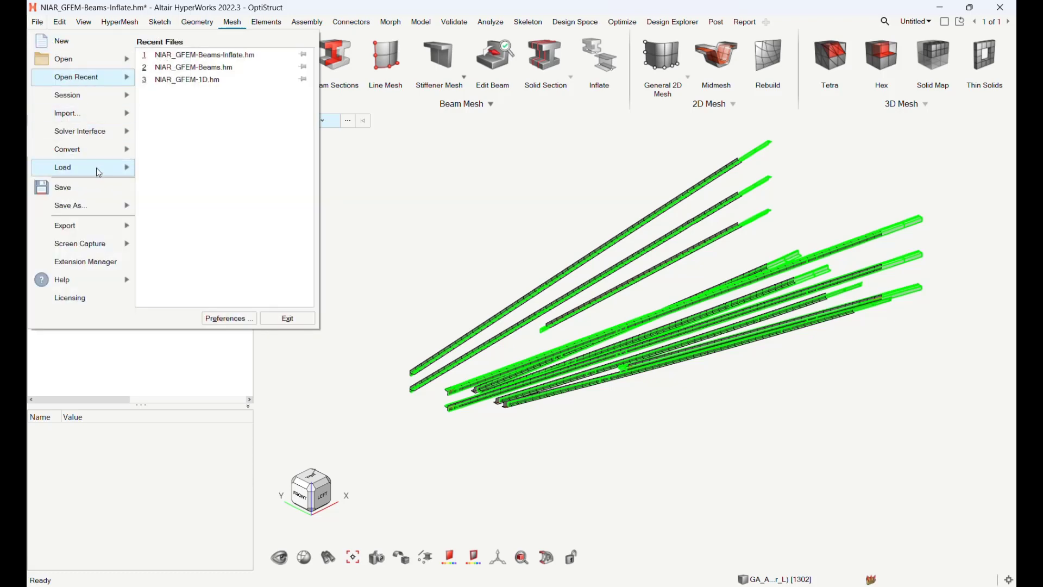
pyautogui.moveTo(97, 199)
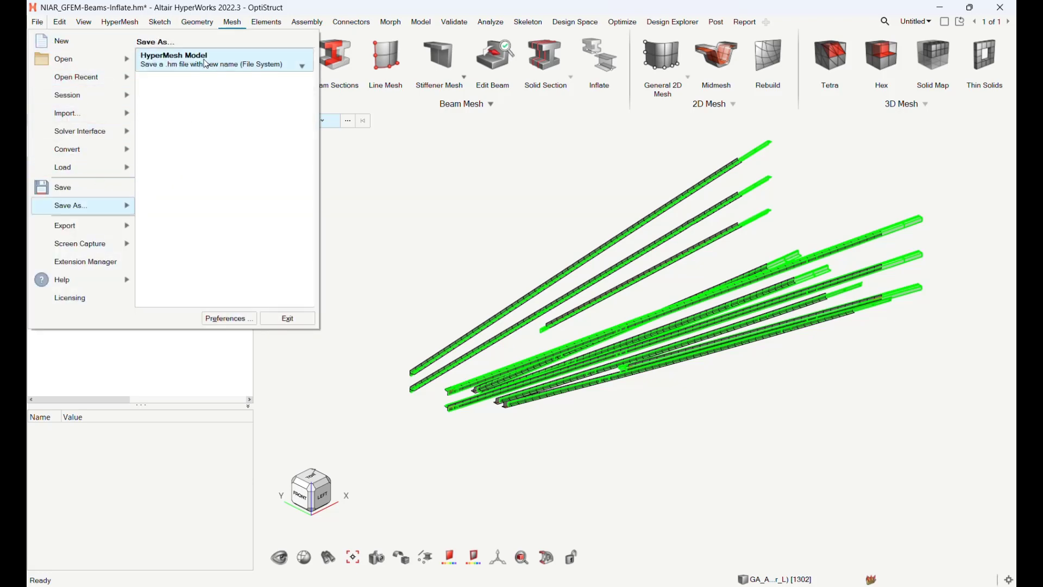
pyautogui.click(179, 61)
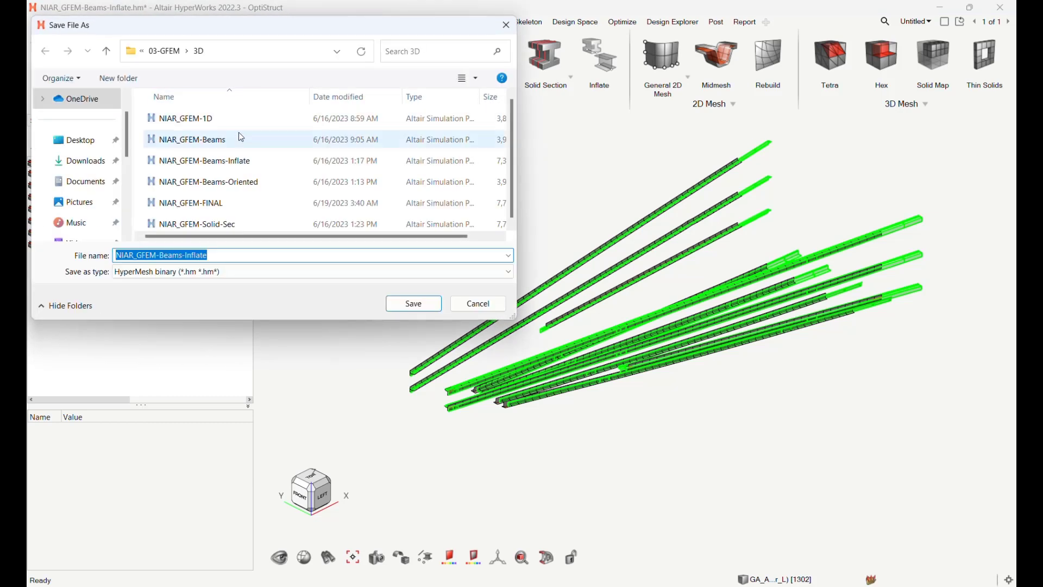
pyautogui.click(225, 222)
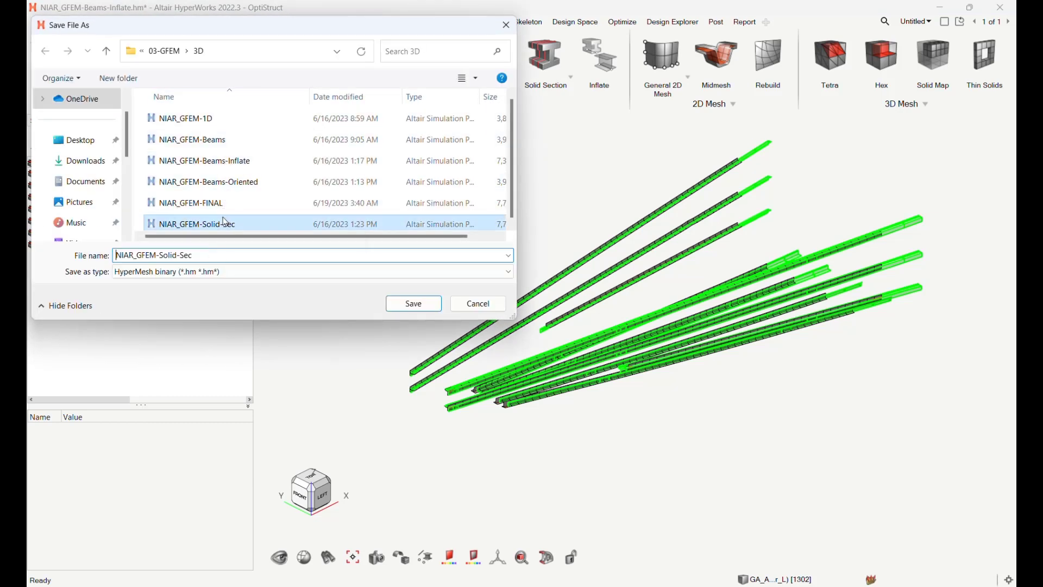
pyautogui.click(414, 303)
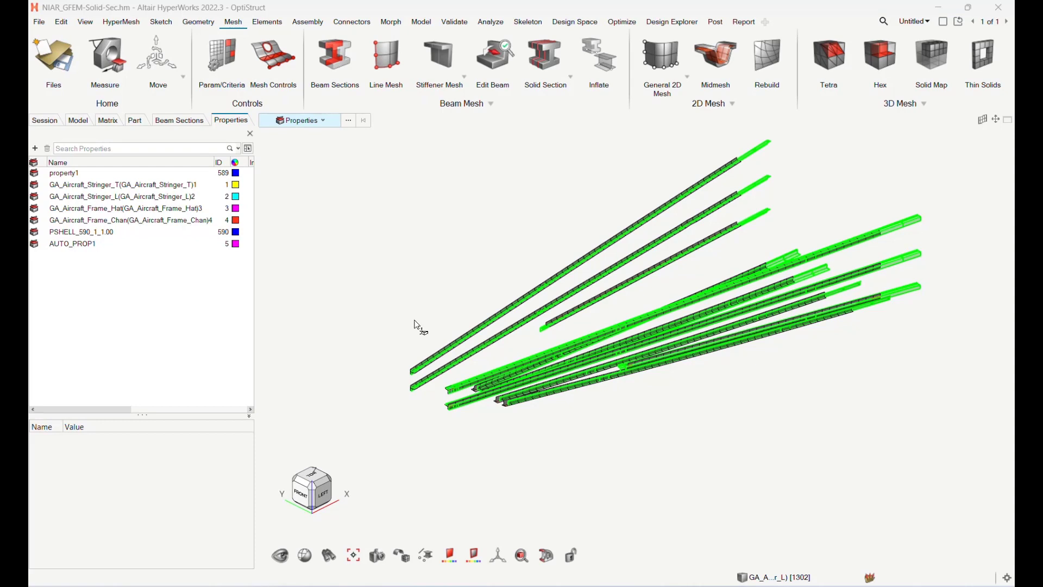
# Step: Open the solid_section beam section for editing in the sketcher
pyautogui.click(355, 74)
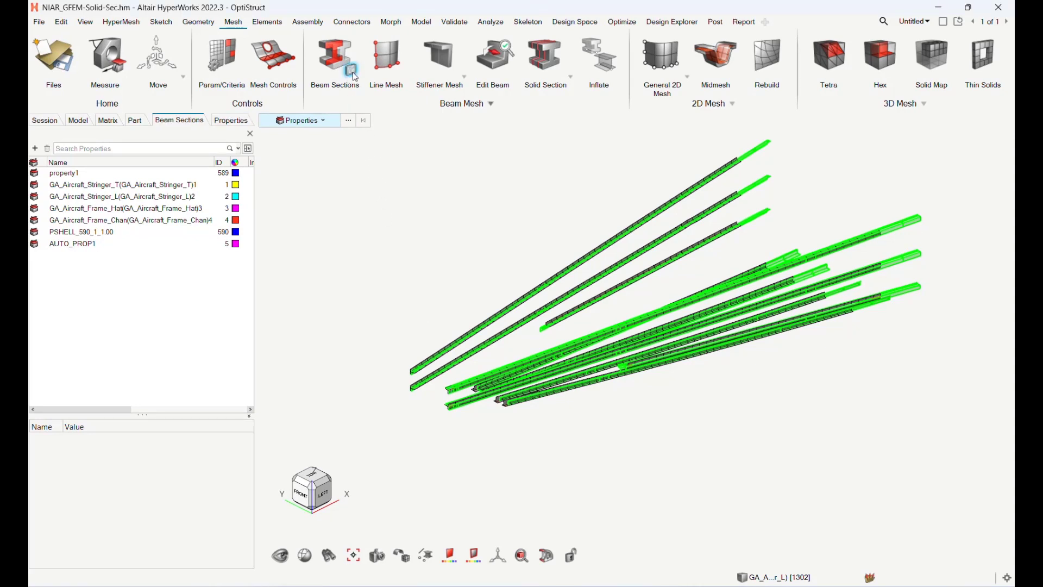
pyautogui.click(81, 222)
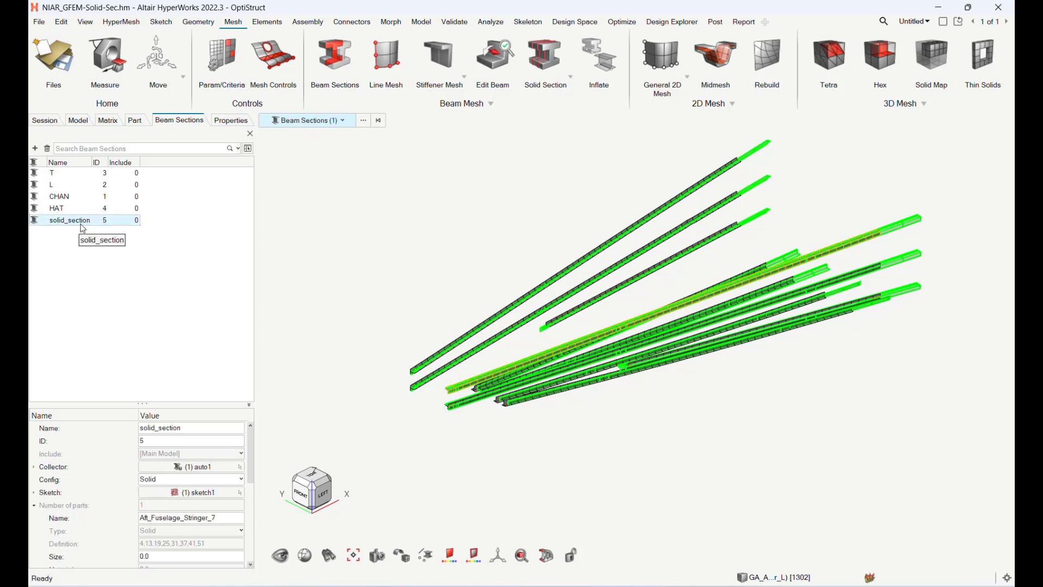
pyautogui.rightClick(84, 224)
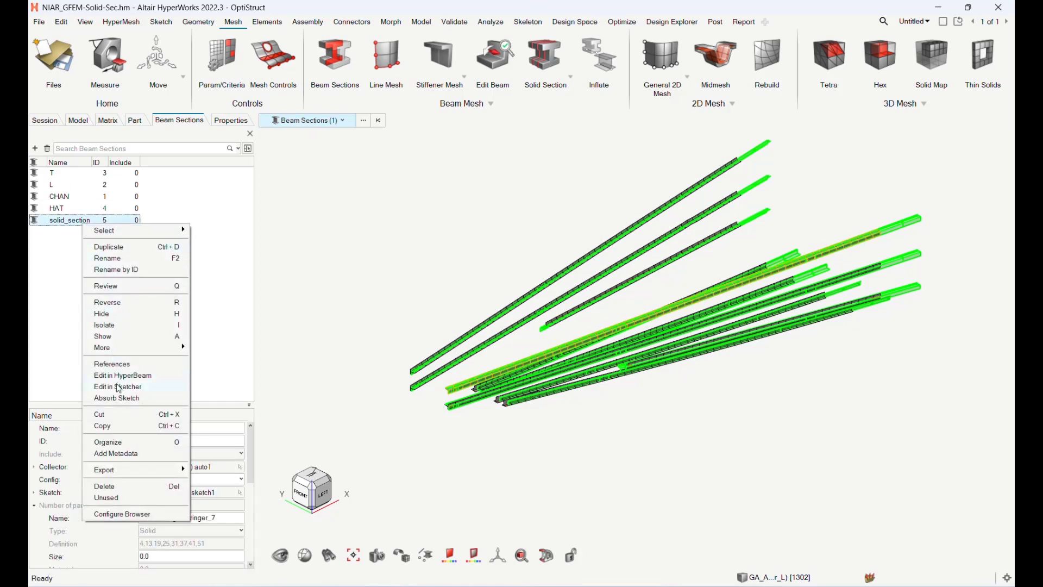
pyautogui.click(119, 387)
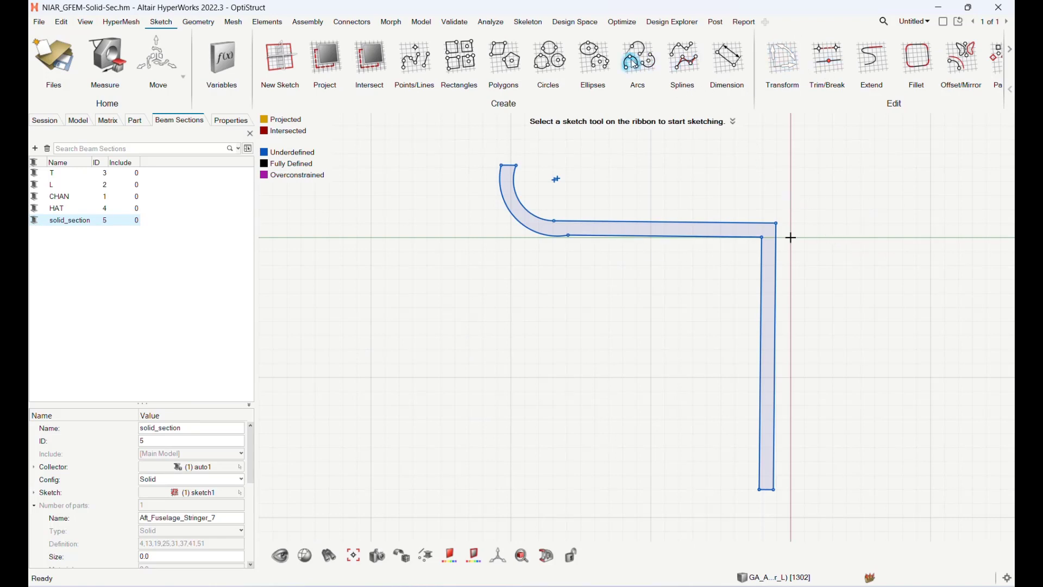
# Step: Sketch a two-corner rectangle across the lower end of the section's vertical web, flush with its bottom edge
pyautogui.click(454, 50)
pyautogui.click(734, 489)
pyautogui.click(805, 461)
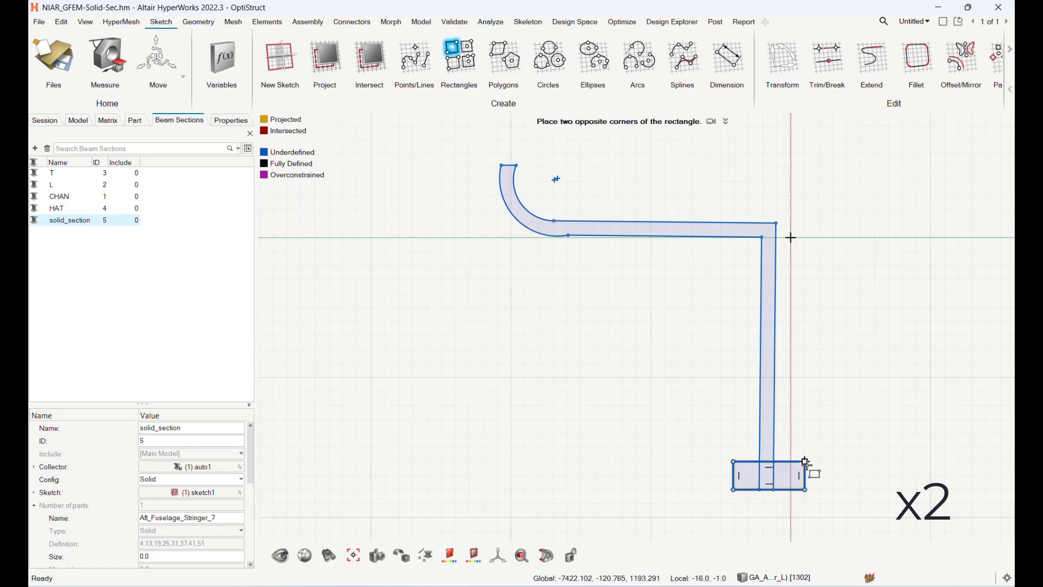
pyautogui.press('Escape')
# Step: Break the web's two side lines at the rectangle's upper edge and delete their segments inside the rectangle
pyautogui.scroll(3, 778, 469)
pyautogui.scroll(2, 782, 477)
pyautogui.click(828, 59)
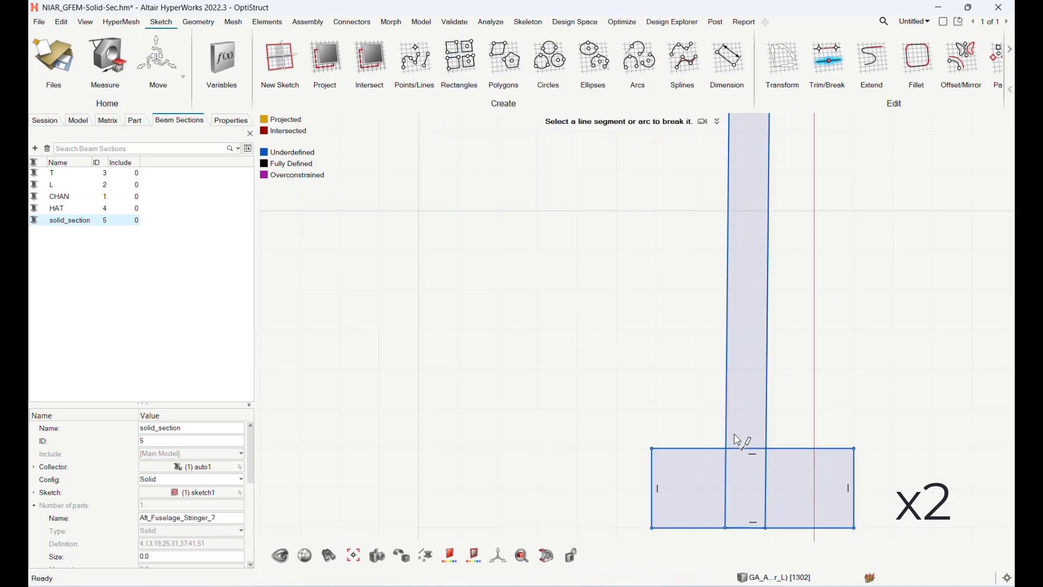
pyautogui.click(766, 437)
pyautogui.press('Escape')
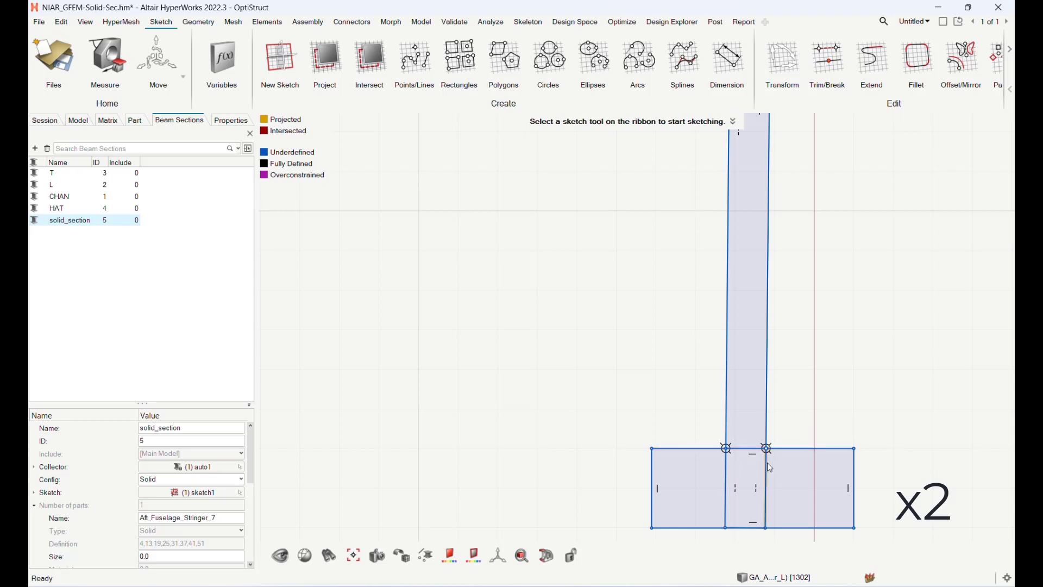
pyautogui.click(766, 468)
pyautogui.press('Delete')
pyautogui.click(726, 476)
pyautogui.press('Delete')
# Step: Break the rectangle's upper edge at both web side lines and delete the segment between them
pyautogui.click(829, 61)
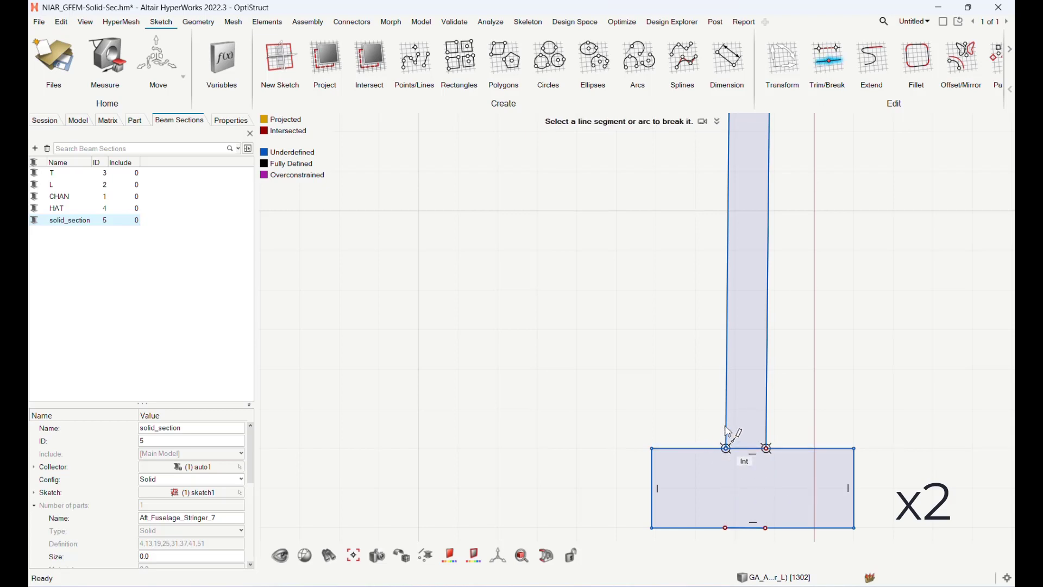
pyautogui.click(725, 447)
pyautogui.click(766, 448)
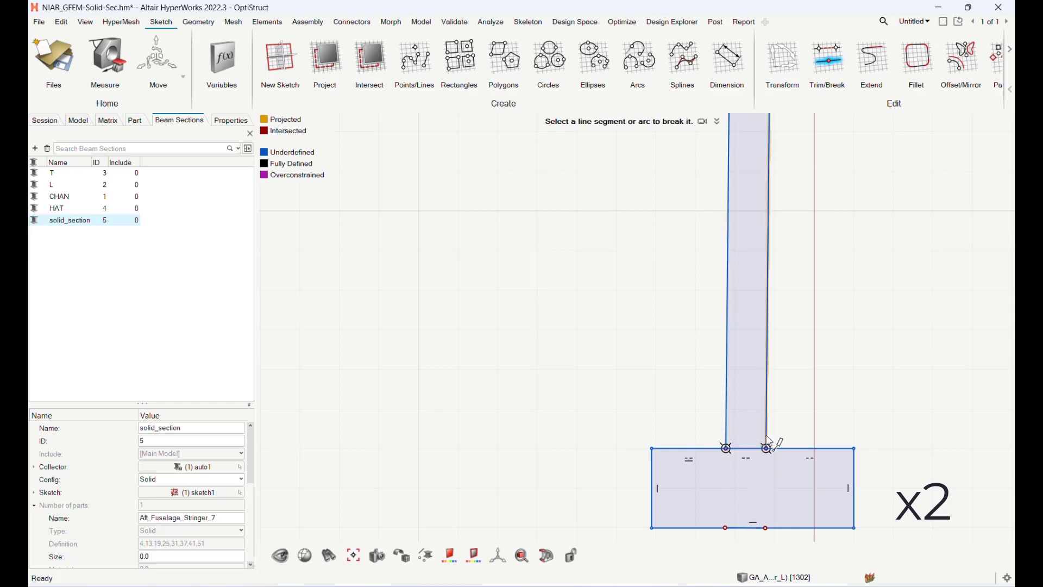
pyautogui.press('Escape')
pyautogui.click(749, 449)
pyautogui.press('Delete')
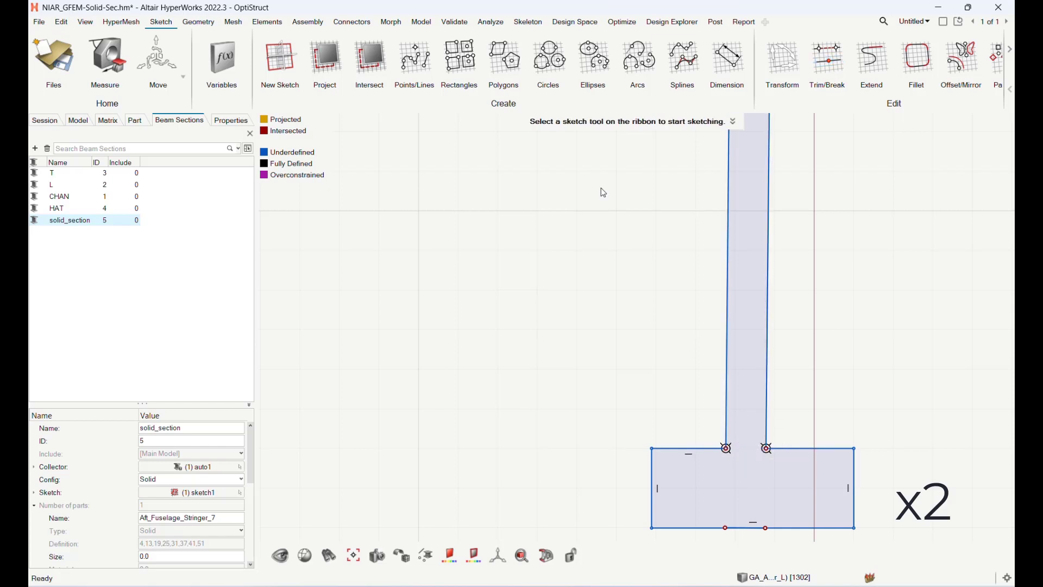
# Step: Dimension the bottom flange's overhang on each side of the web at 1.2 mm
pyautogui.click(728, 57)
pyautogui.click(675, 448)
pyautogui.click(678, 410)
pyautogui.write('1.2')
pyautogui.press('Return')
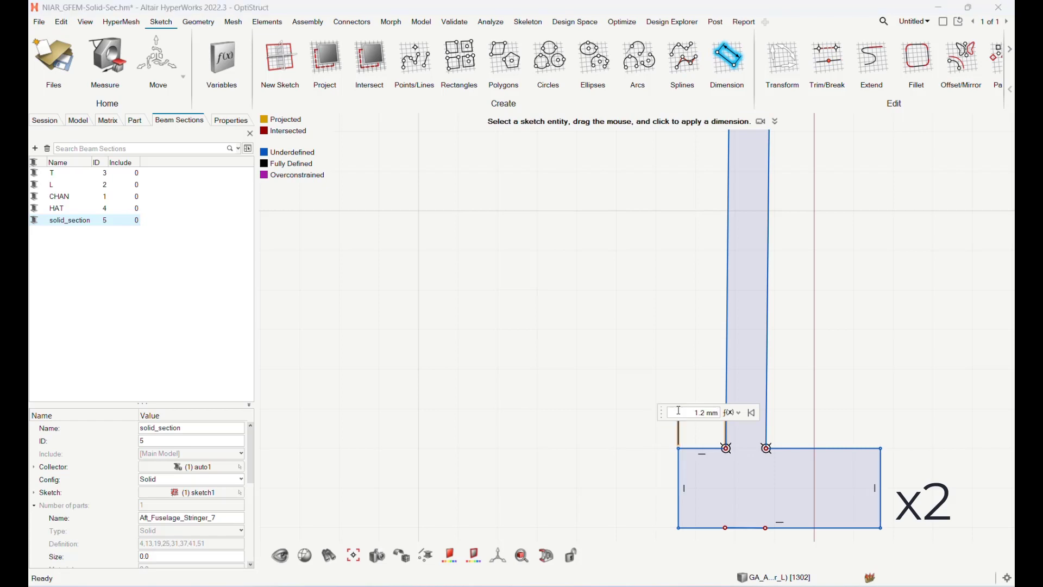
pyautogui.click(799, 448)
pyautogui.click(802, 426)
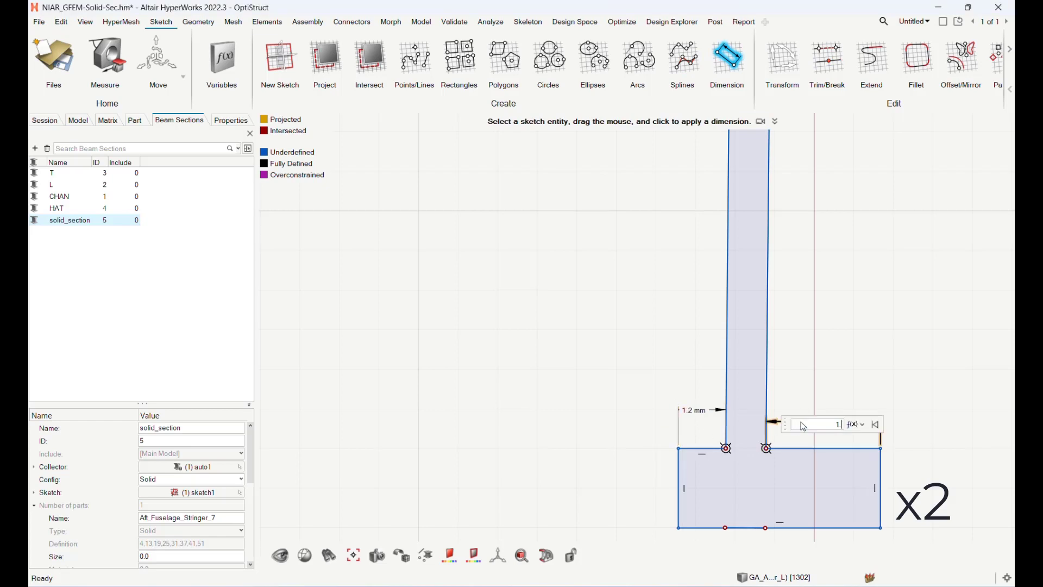
pyautogui.write('1.2')
pyautogui.press('Return')
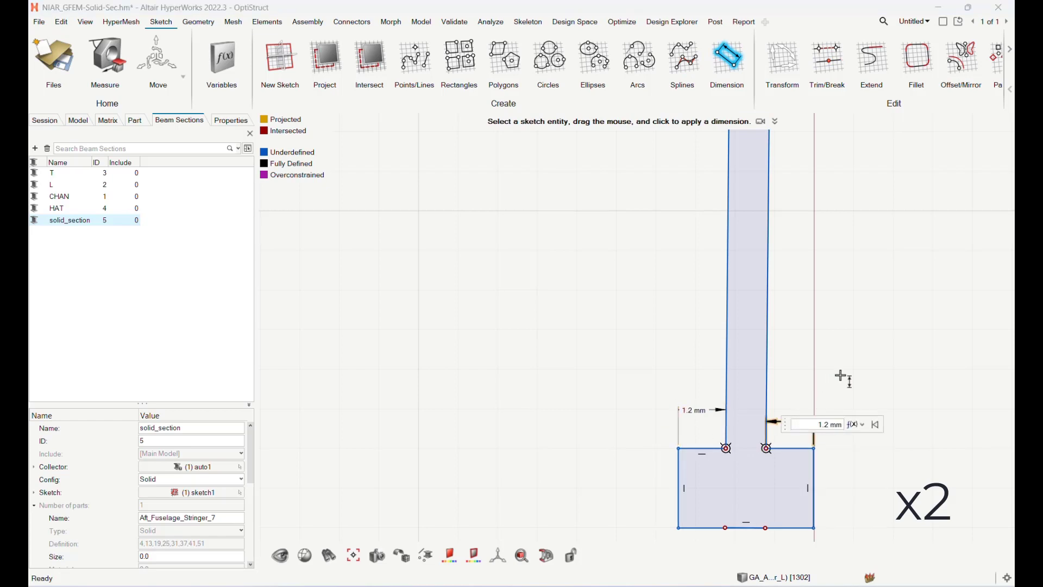
# Step: Fillet the inner corner between the section's horizontal flange and vertical web with a 2.0 mm radius
pyautogui.scroll(-3, 824, 354)
pyautogui.moveTo(826, 287); pyautogui.dragTo(738, 459, button='right')
pyautogui.click(917, 57)
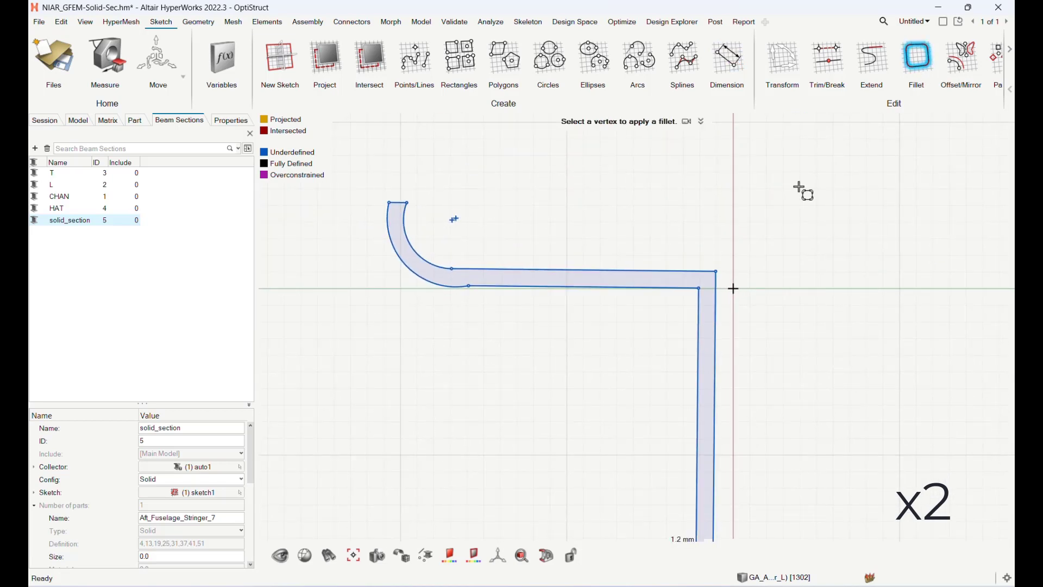
pyautogui.scroll(2, 698, 288)
pyautogui.scroll(3, 702, 284)
pyautogui.click(703, 283)
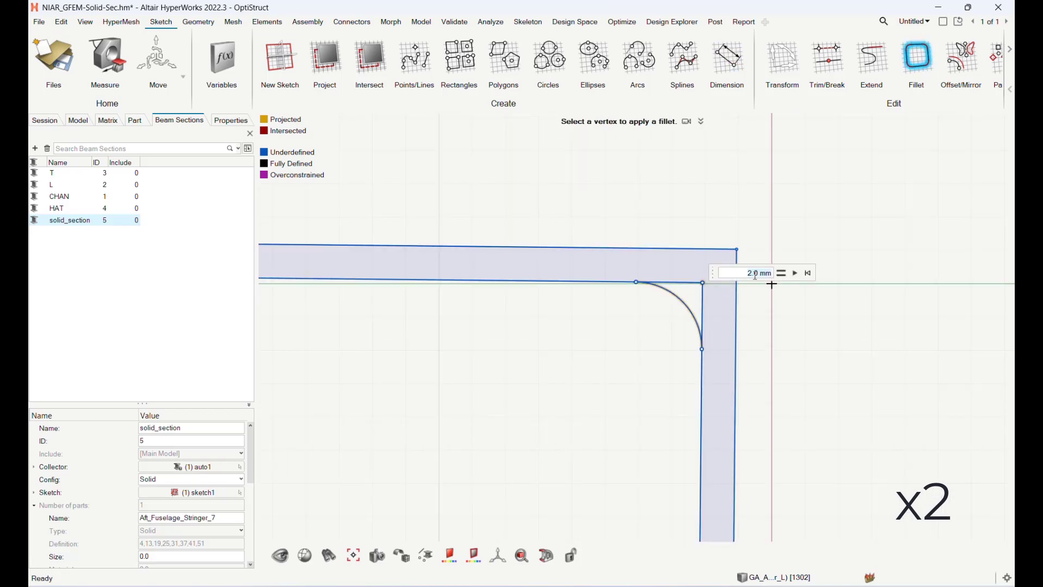
pyautogui.click(774, 299)
# Step: Finish editing the section sketch and examine the updated stringer's end in the front view
pyautogui.scroll(-6, 777, 388)
pyautogui.moveTo(796, 421); pyautogui.dragTo(804, 361, button='right')
pyautogui.rightClick(804, 361)
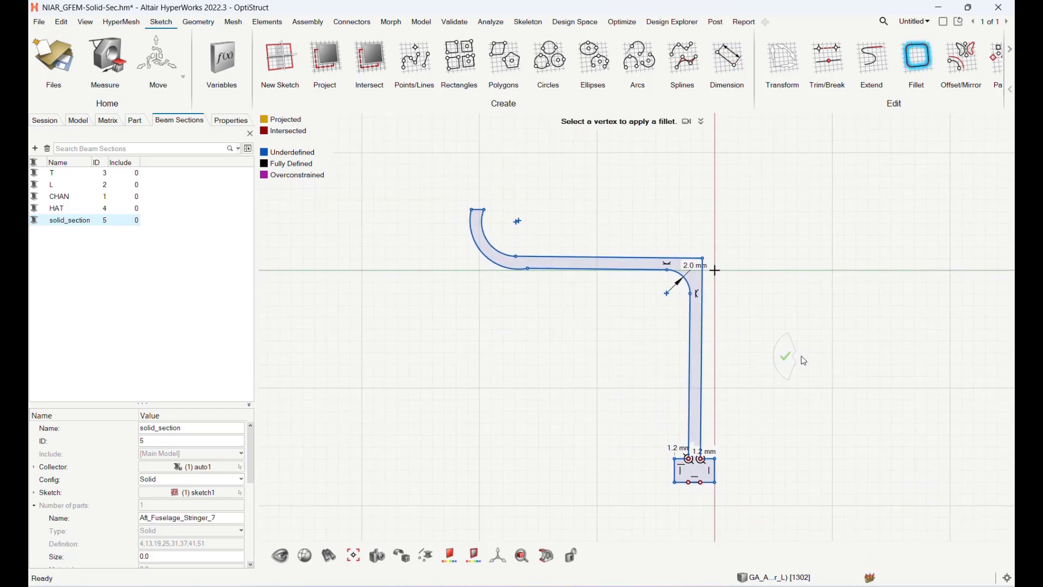
pyautogui.click(791, 363)
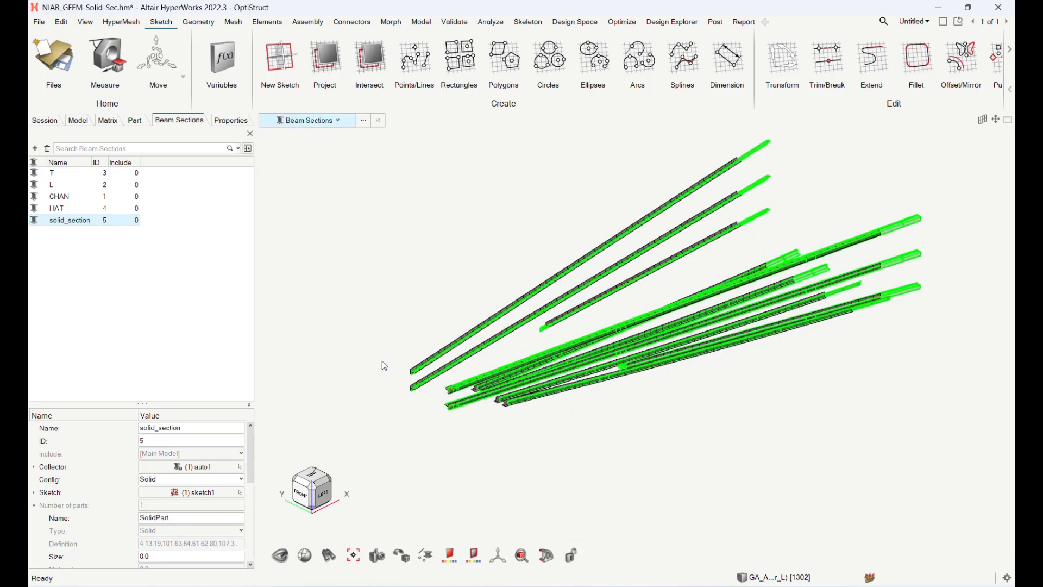
pyautogui.click(302, 493)
pyautogui.scroll(6, 667, 178)
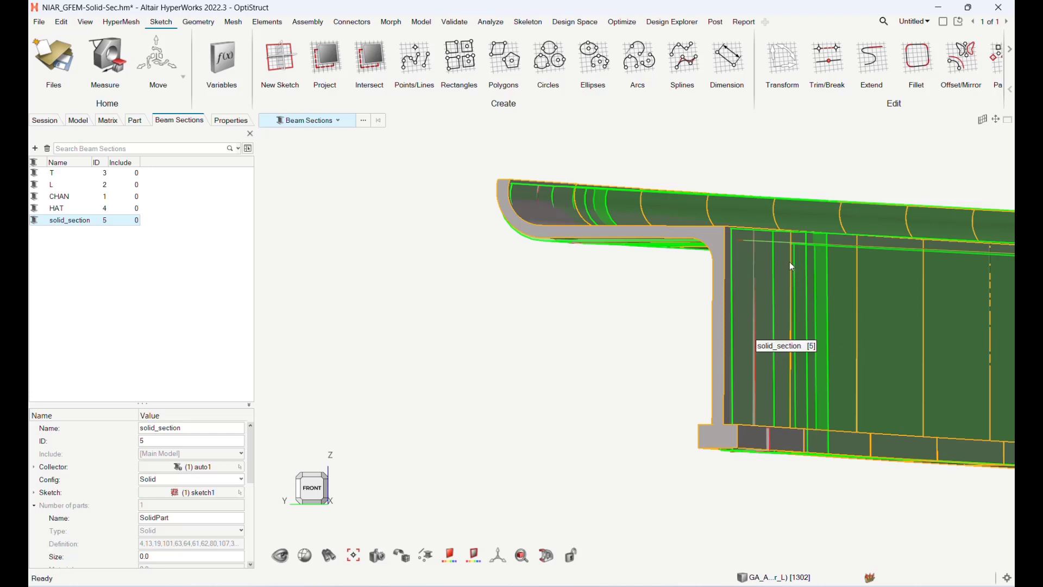
# Step: Duplicate sketch1 in the list of model sketches
pyautogui.click(78, 120)
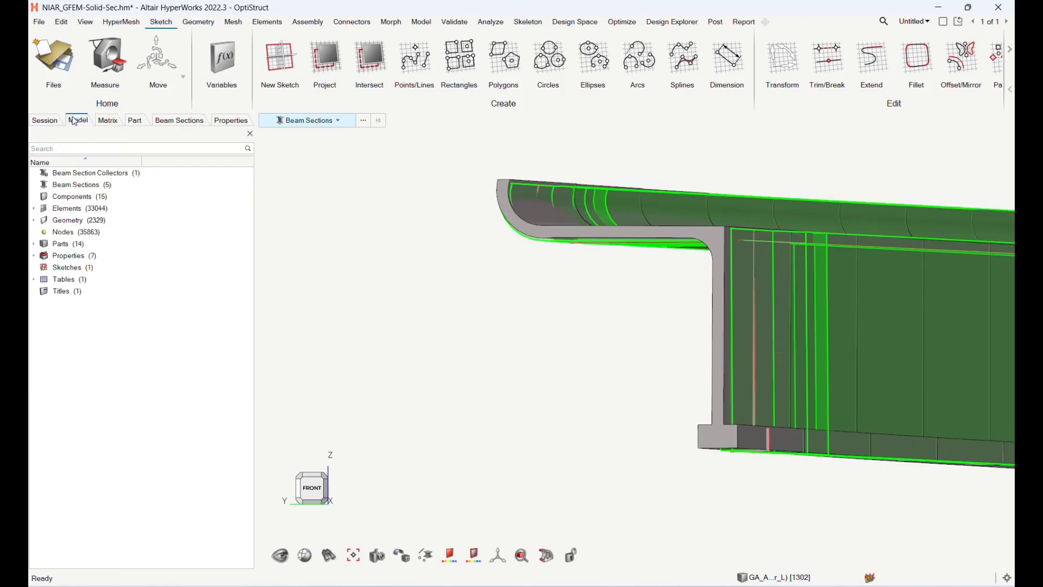
pyautogui.doubleClick(67, 268)
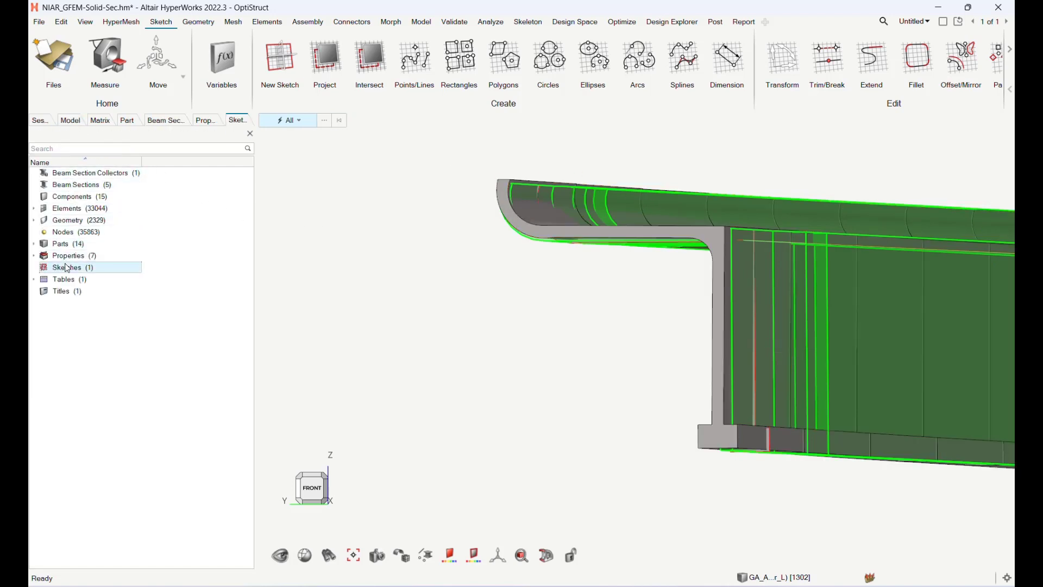
pyautogui.rightClick(77, 175)
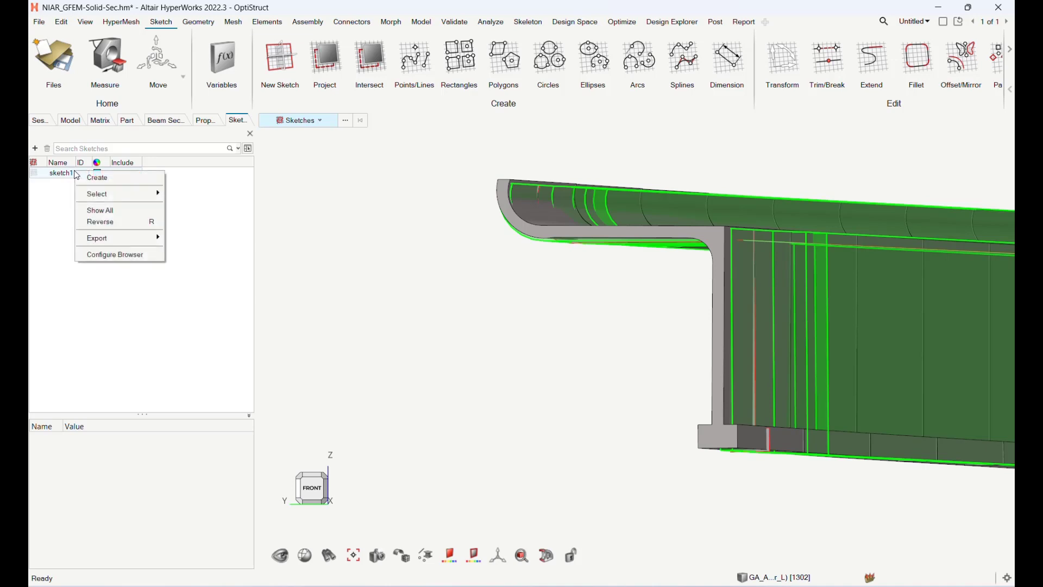
pyautogui.click(72, 175)
pyautogui.rightClick(72, 174)
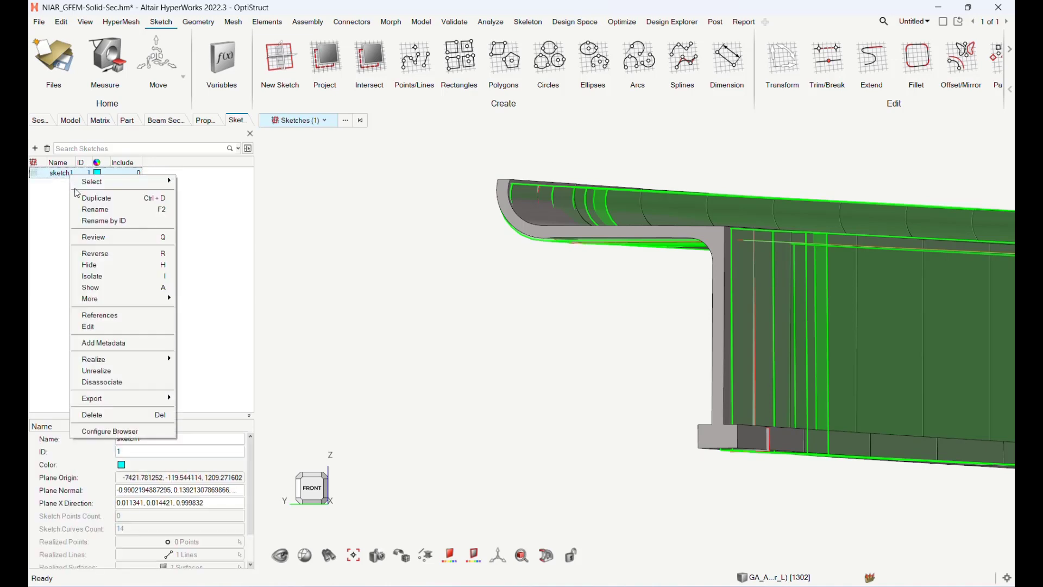
pyautogui.click(97, 197)
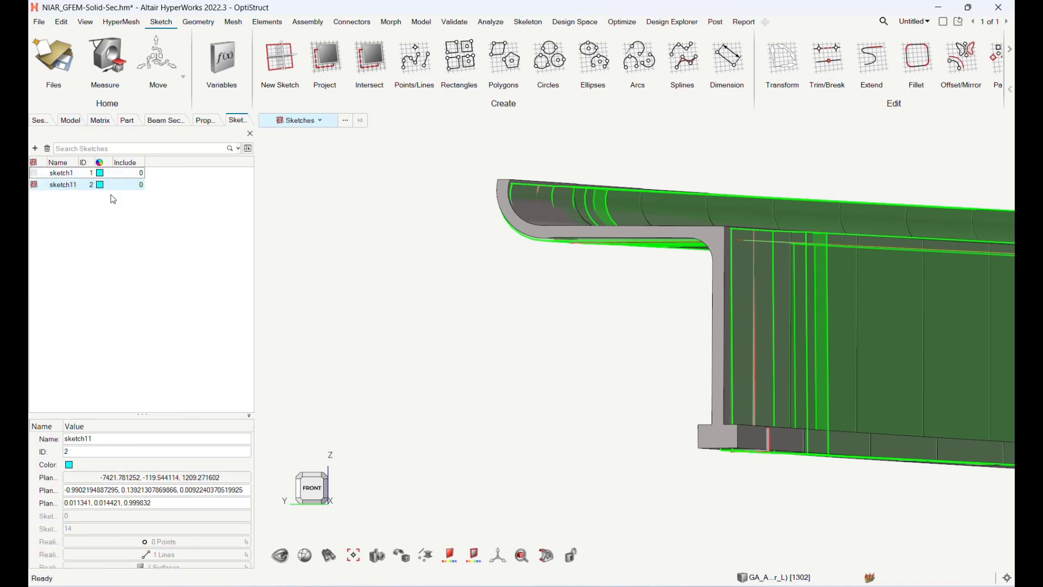
# Step: Rename the duplicated sketch as New-Shape
pyautogui.click(79, 188)
pyautogui.rightClick(81, 189)
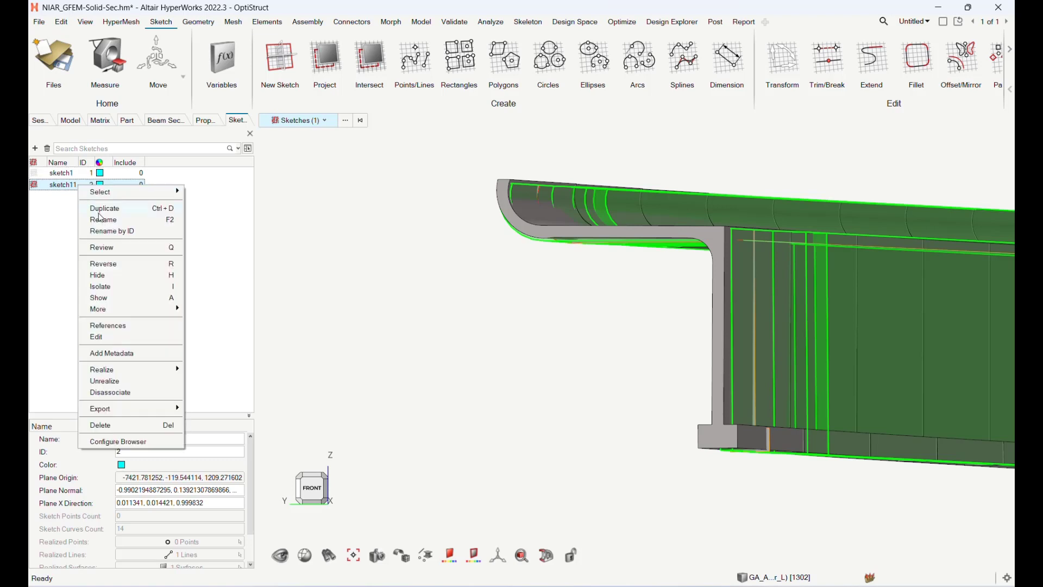
pyautogui.click(102, 221)
pyautogui.write('New-Sha')
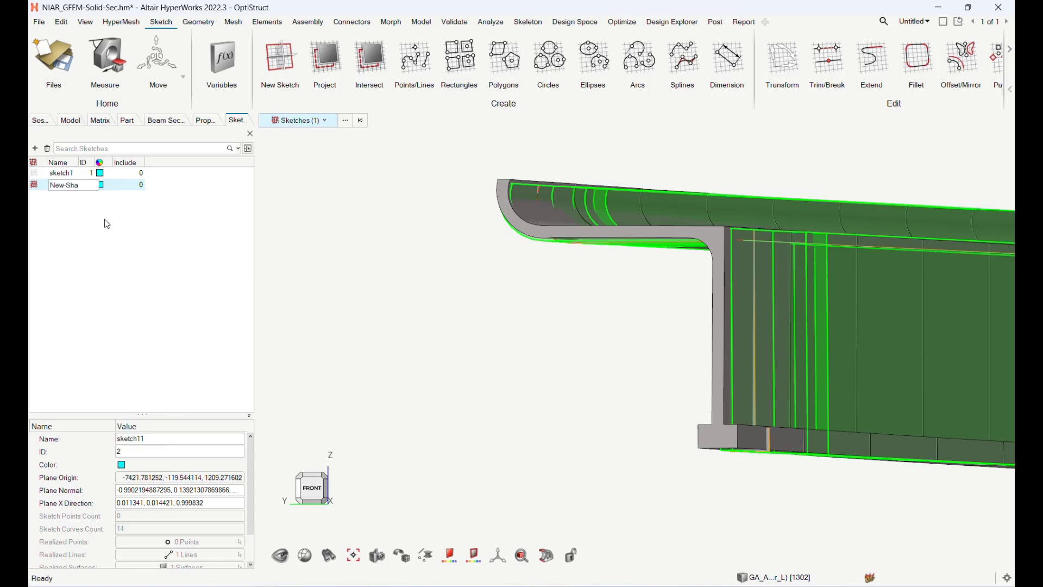
pyautogui.write('pe')
pyautogui.press('Return')
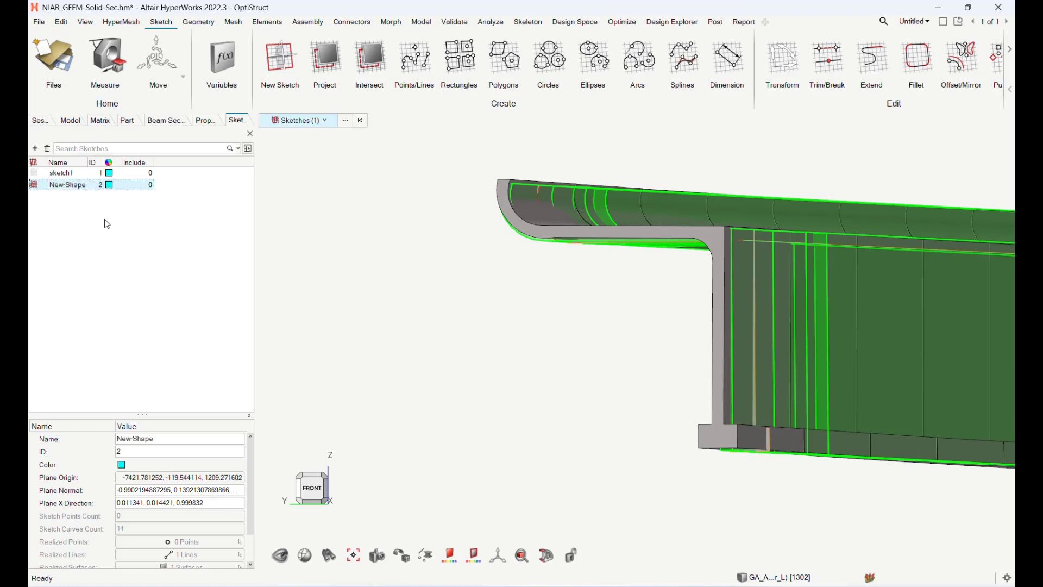
# Step: Edit the New-Shape sketch and draw three connected lines forming a pad about 6.6 by 2 mm on the flange above the web
pyautogui.rightClick(83, 185)
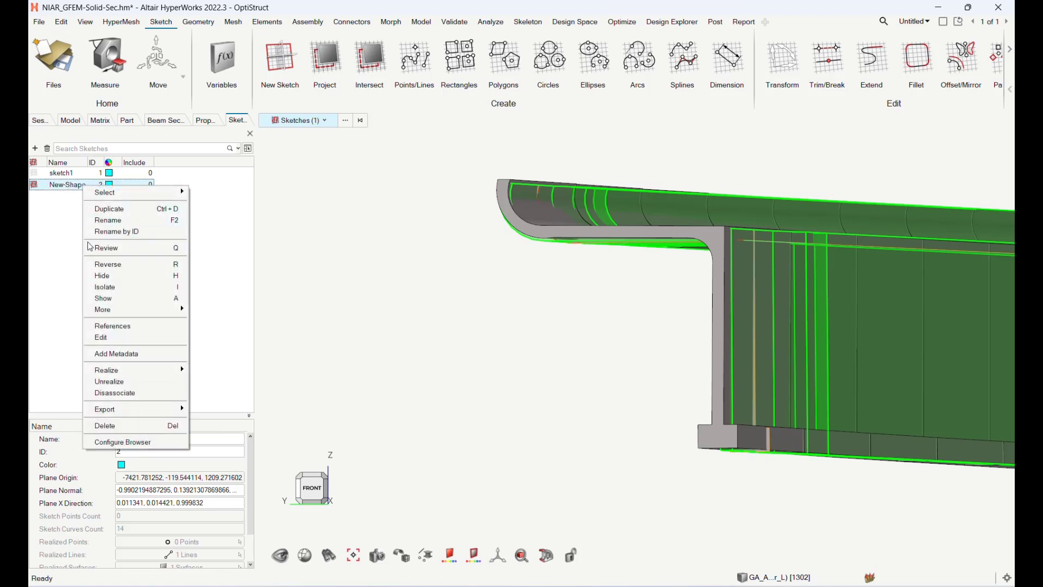
pyautogui.click(117, 338)
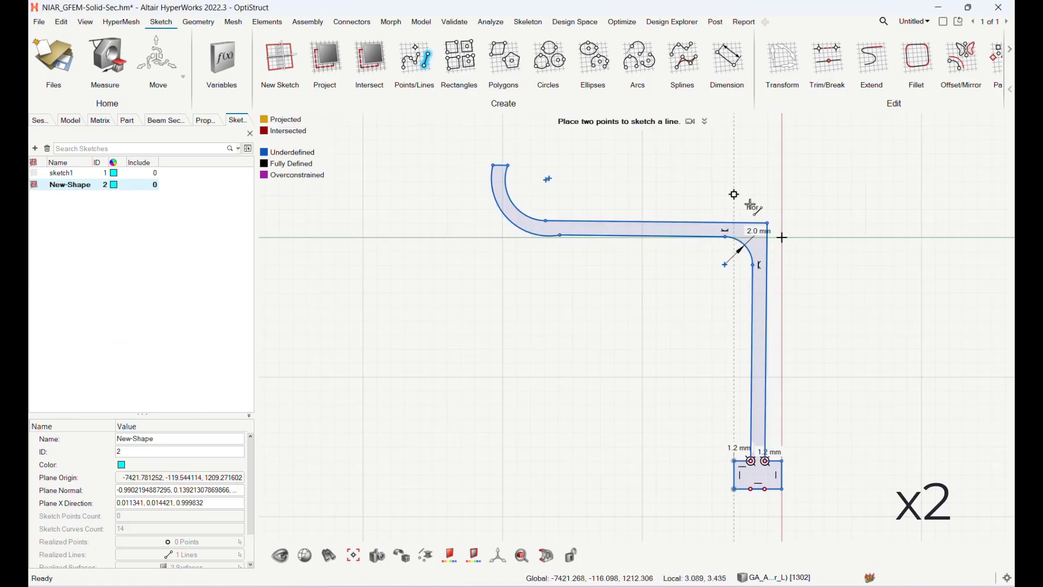
pyautogui.click(427, 62)
pyautogui.click(768, 194)
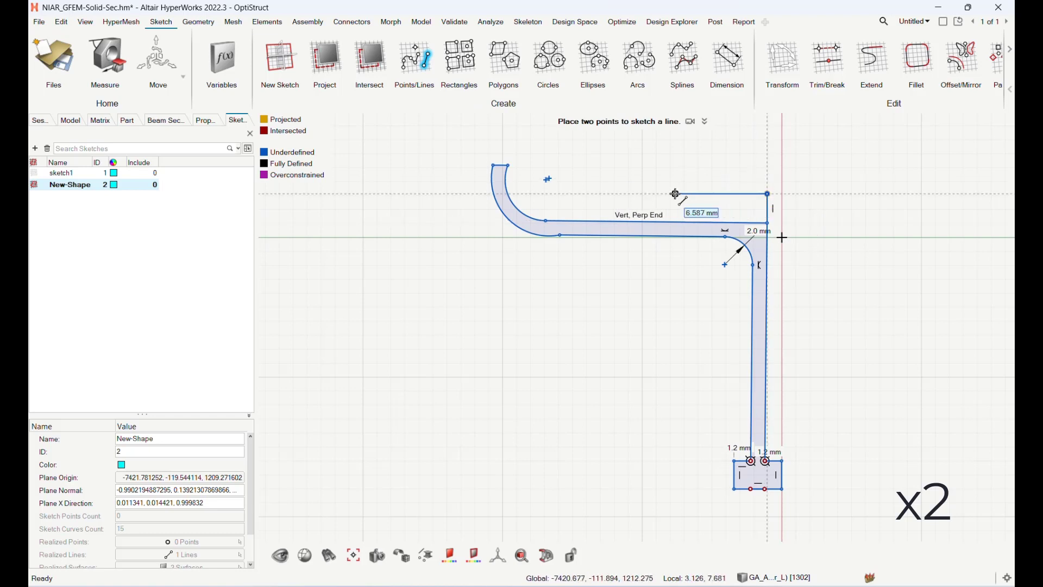
pyautogui.click(675, 194)
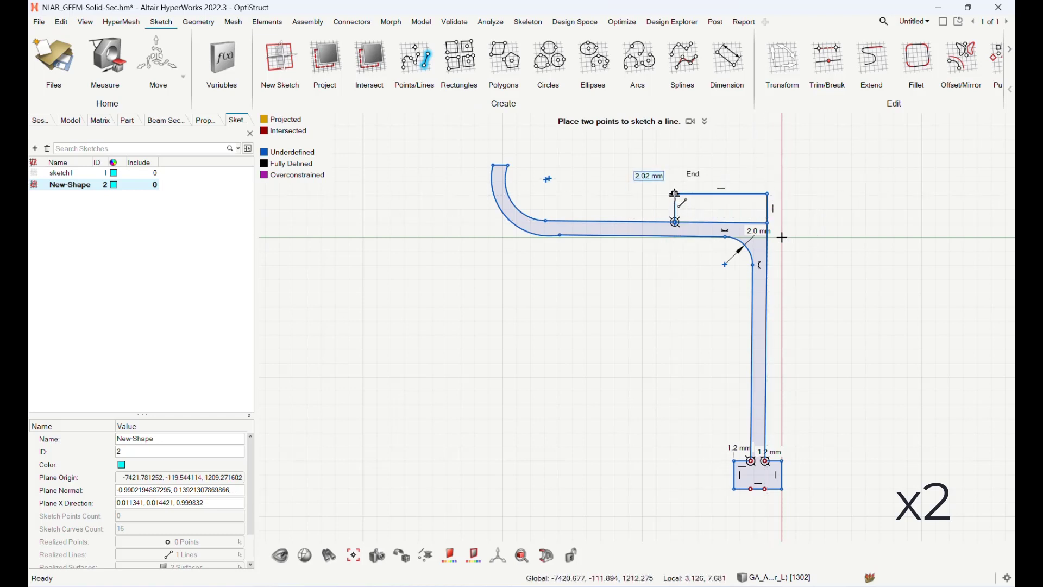
pyautogui.click(676, 223)
pyautogui.press('Escape')
# Step: Trim away the flange edge segment beneath the new pad so both areas merge into one closed region
pyautogui.click(828, 61)
pyautogui.scroll(3, 704, 213)
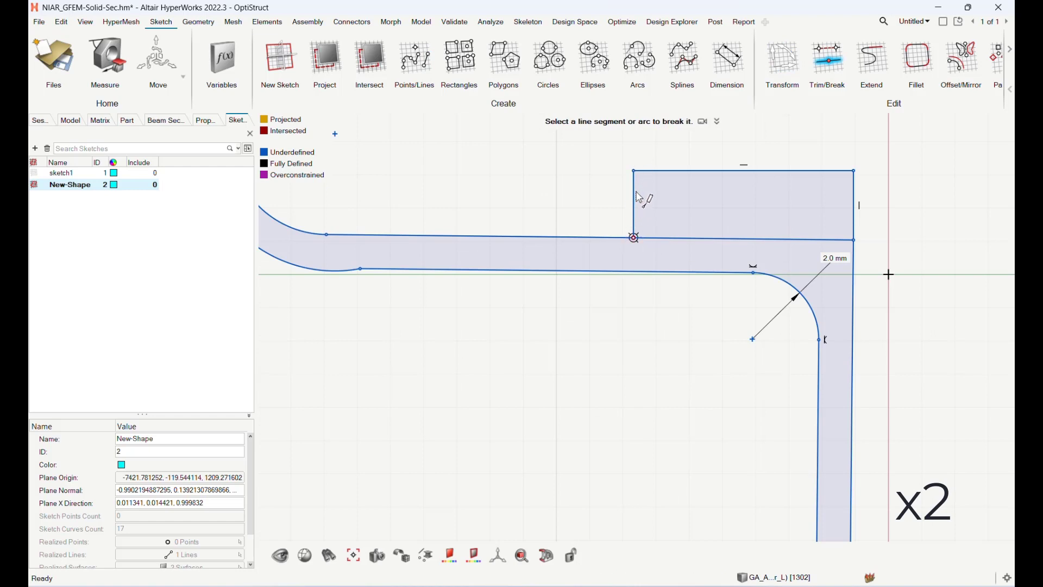
pyautogui.click(828, 51)
pyautogui.click(828, 51)
pyautogui.click(738, 239)
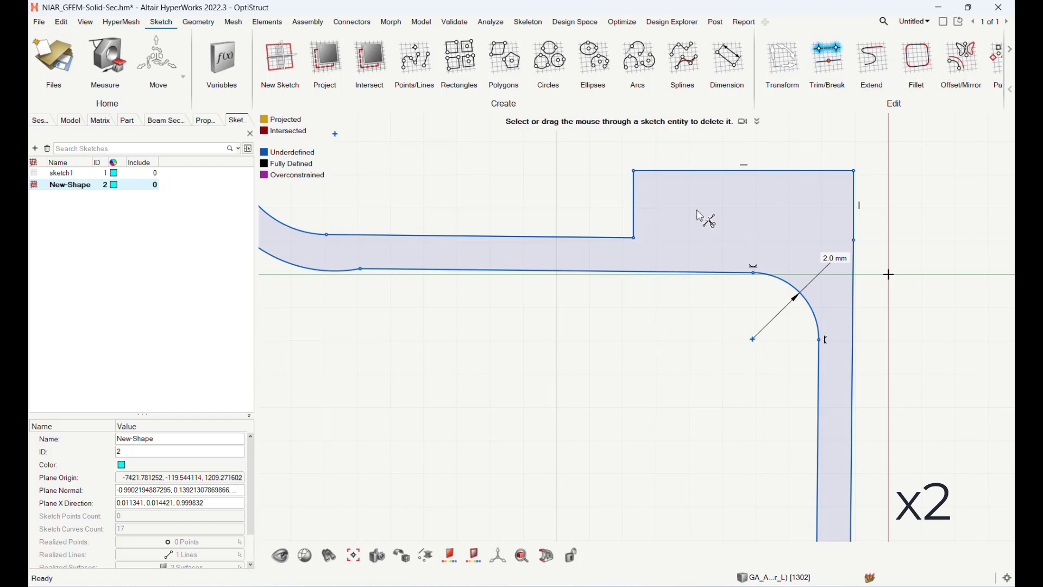
pyautogui.press('Escape')
pyautogui.scroll(-1, 722, 223)
pyautogui.scroll(-2, 739, 183)
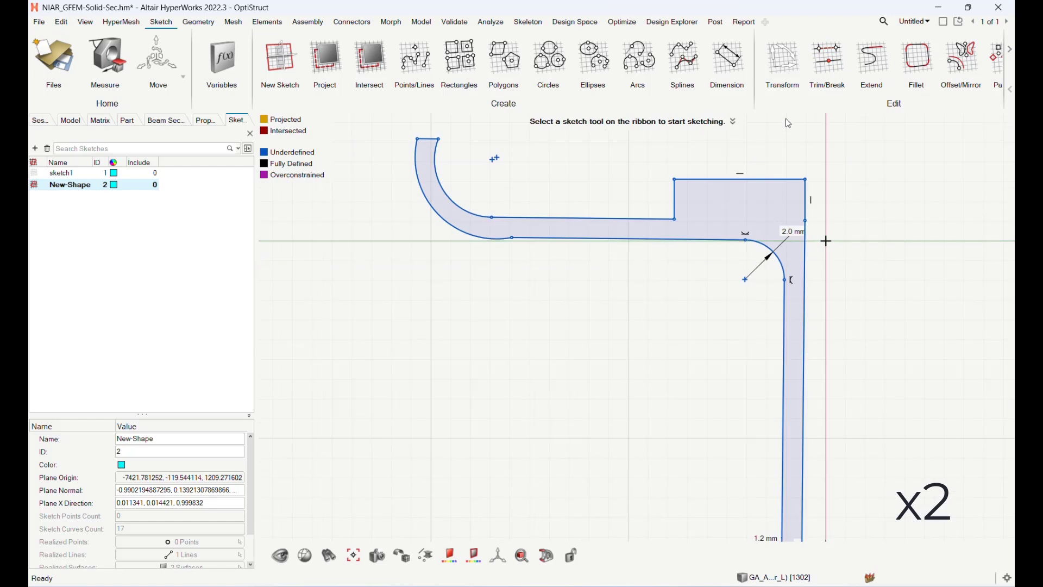
# Step: Dimension the pad's upper edge with a new variable L1 set to 8 mm
pyautogui.click(729, 60)
pyautogui.click(776, 179)
pyautogui.click(766, 151)
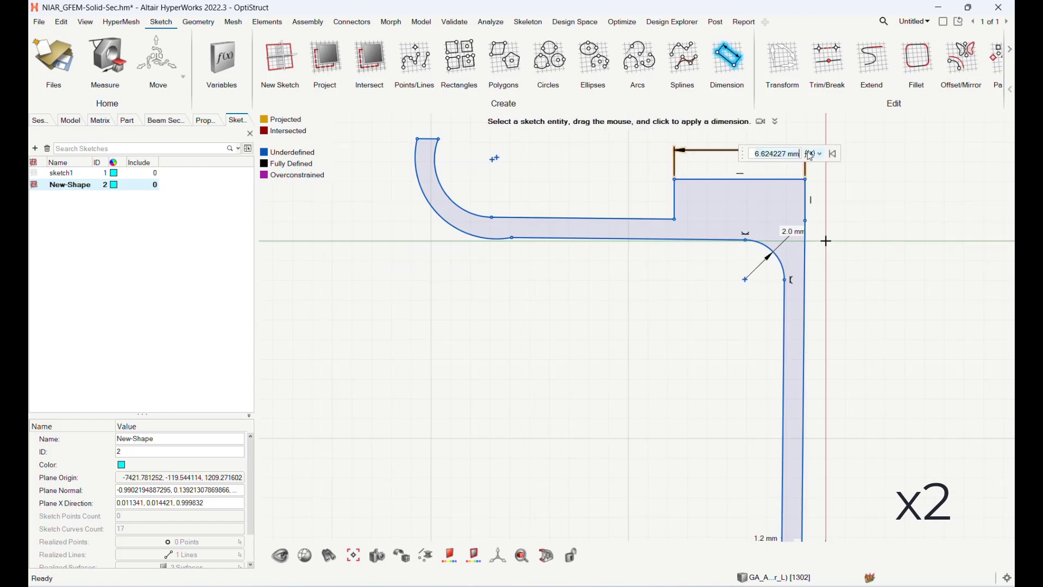
pyautogui.click(810, 163)
pyautogui.doubleClick(779, 153)
pyautogui.press('BackSpace')
pyautogui.press('BackSpace')
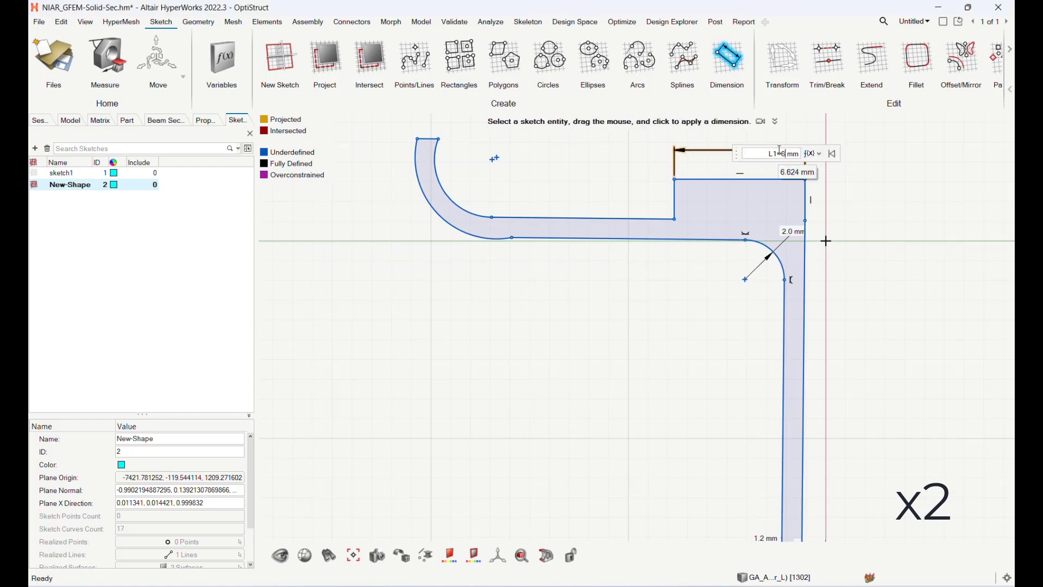
pyautogui.write('8')
pyautogui.press('Return')
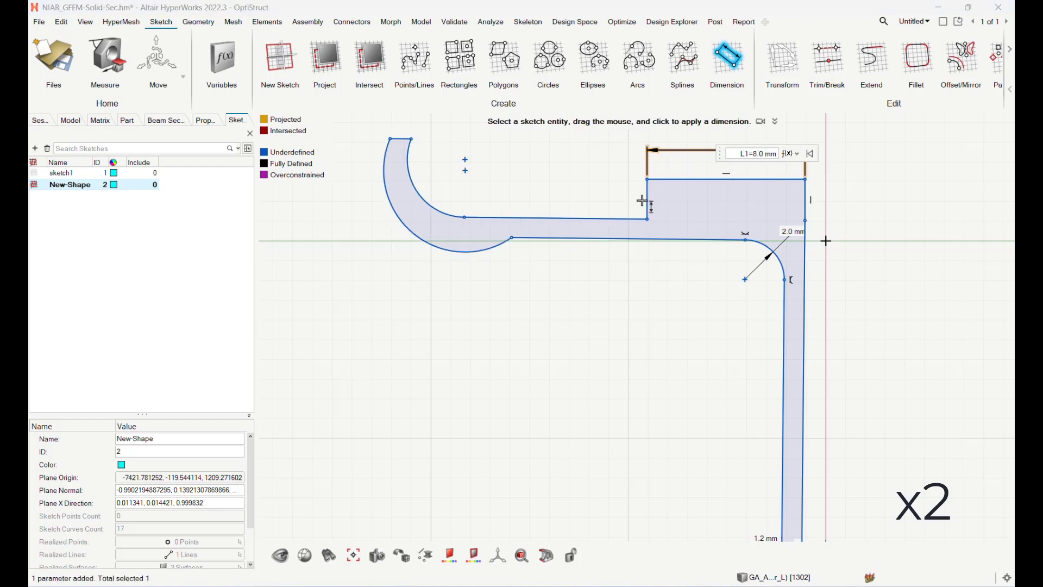
# Step: Dimension the pad's short vertical edge with a new variable L2 set to 1 mm
pyautogui.click(647, 201)
pyautogui.click(617, 201)
pyautogui.click(670, 203)
pyautogui.click(677, 214)
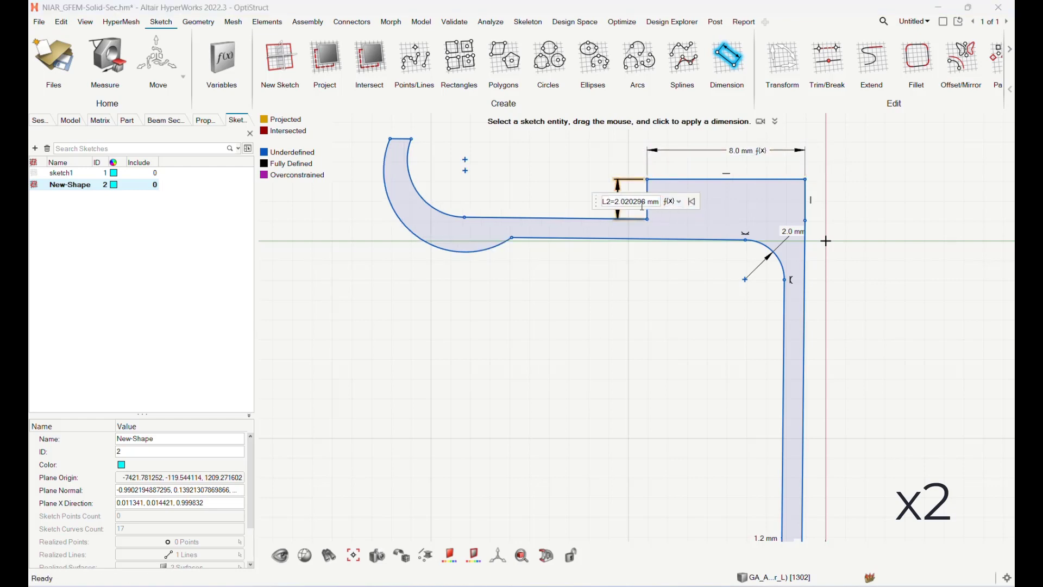
pyautogui.doubleClick(632, 201)
pyautogui.press('BackSpace')
pyautogui.press('Return')
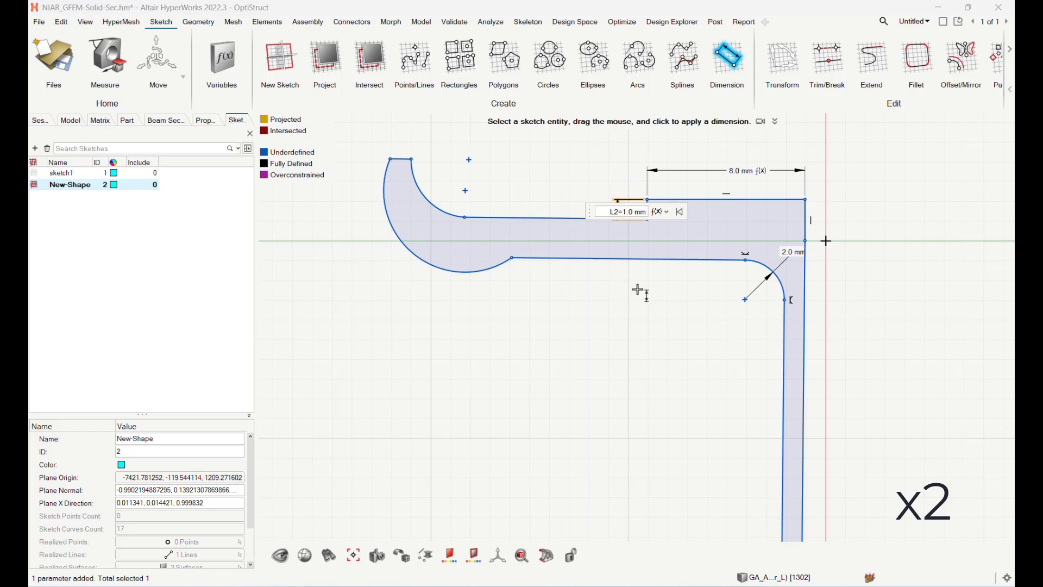
pyautogui.press('Escape')
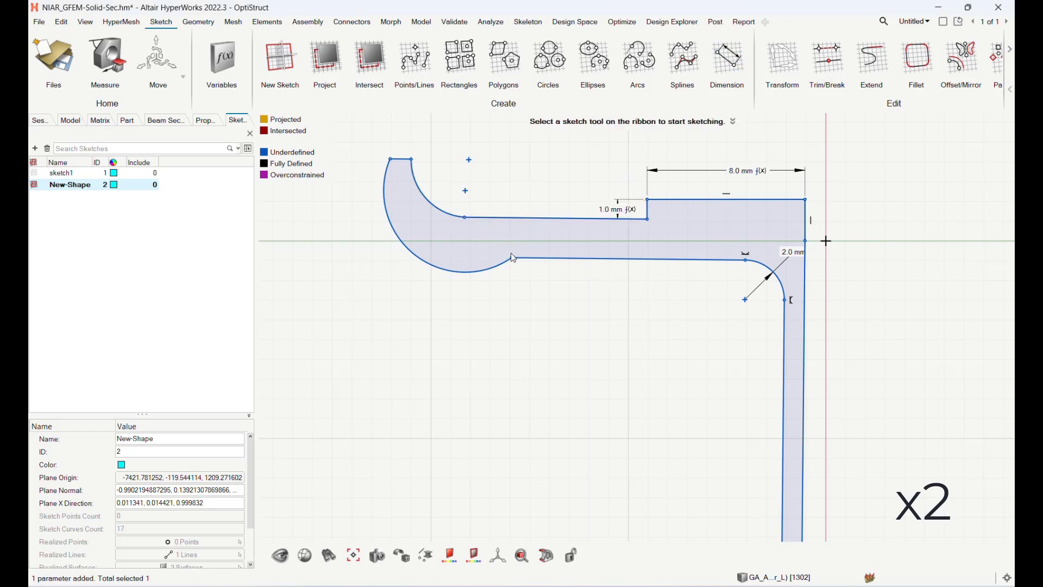
# Step: Reshape the hook by vertically aligning its two flange junction points and moving the inner tip to about x 5, y 18 mm
pyautogui.moveTo(512, 258); pyautogui.dragTo(499, 260)
pyautogui.moveTo(466, 220); pyautogui.dragTo(510, 228)
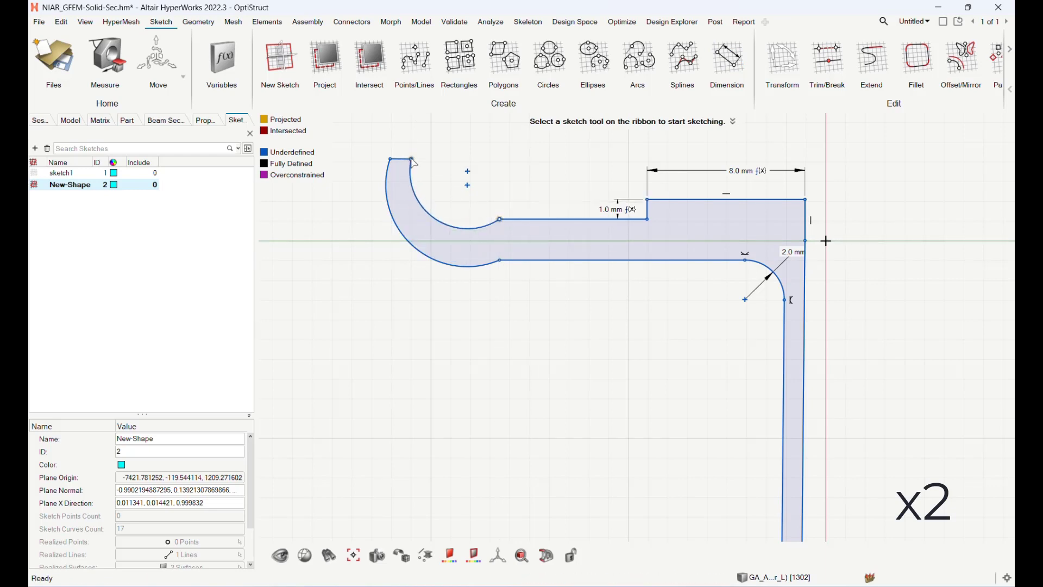
pyautogui.moveTo(411, 160); pyautogui.dragTo(471, 142)
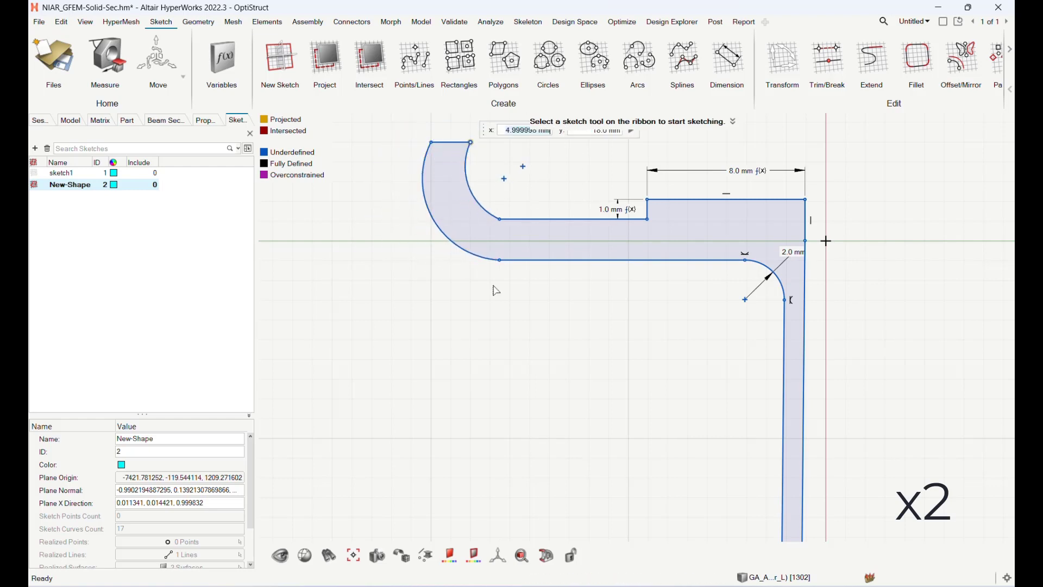
pyautogui.click(493, 286)
pyautogui.scroll(-4, 719, 246)
pyautogui.scroll(1, 869, 300)
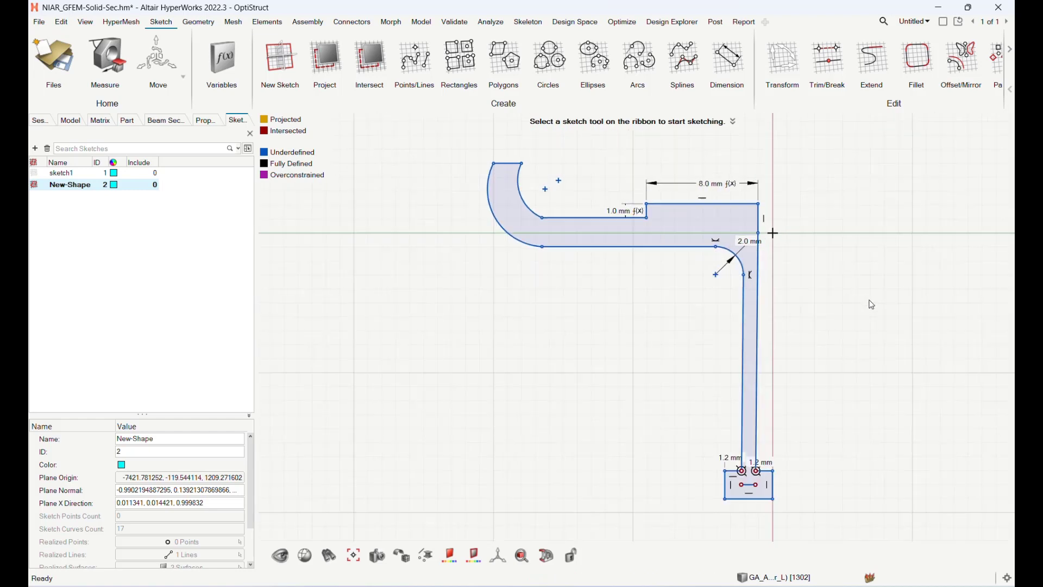
# Step: Open the variable list to review L1 and L2, and finish editing the New-Shape sketch
pyautogui.scroll(1, 873, 304)
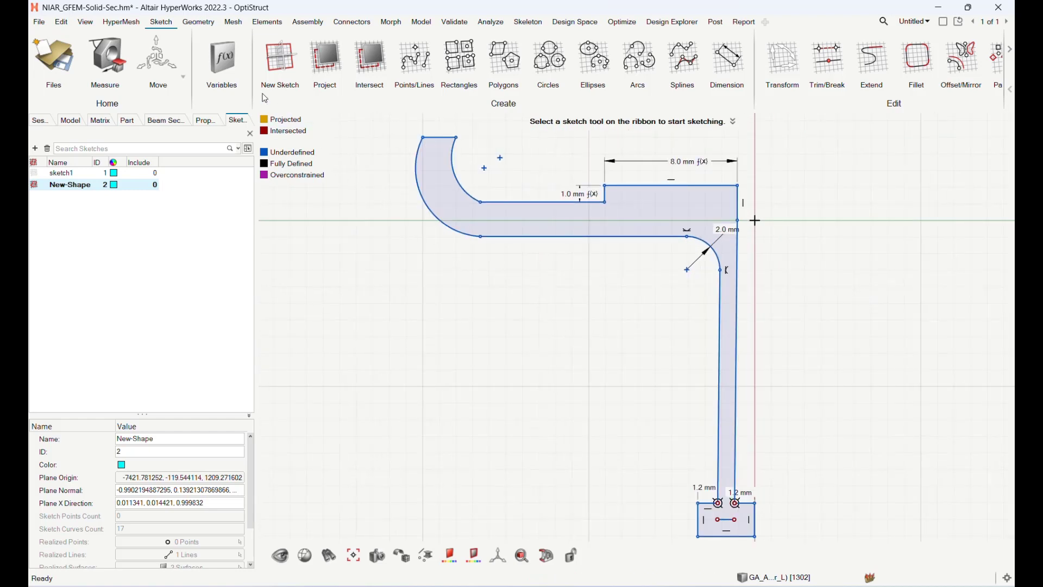
pyautogui.click(221, 61)
pyautogui.click(381, 325)
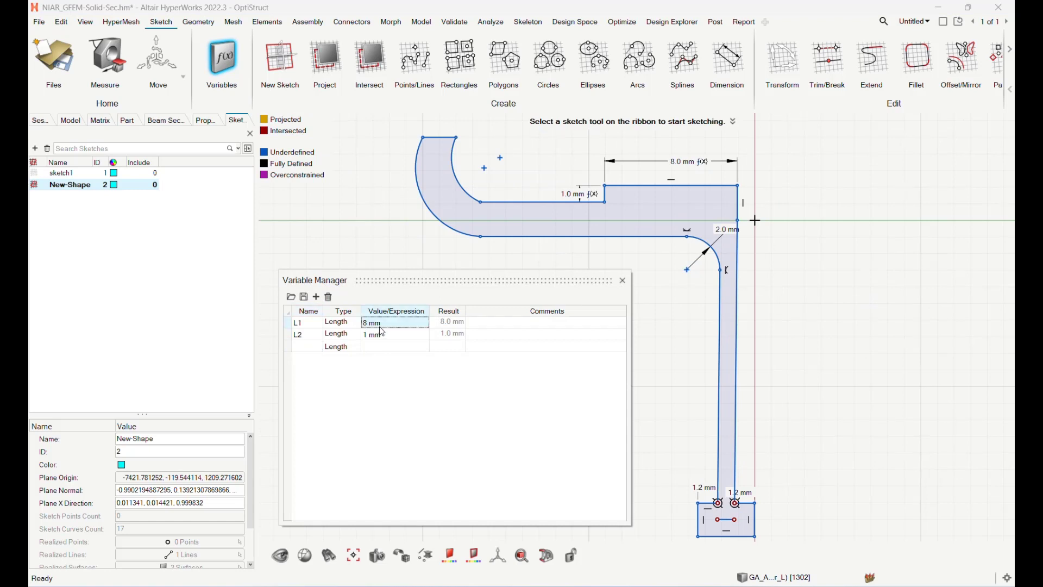
pyautogui.click(383, 339)
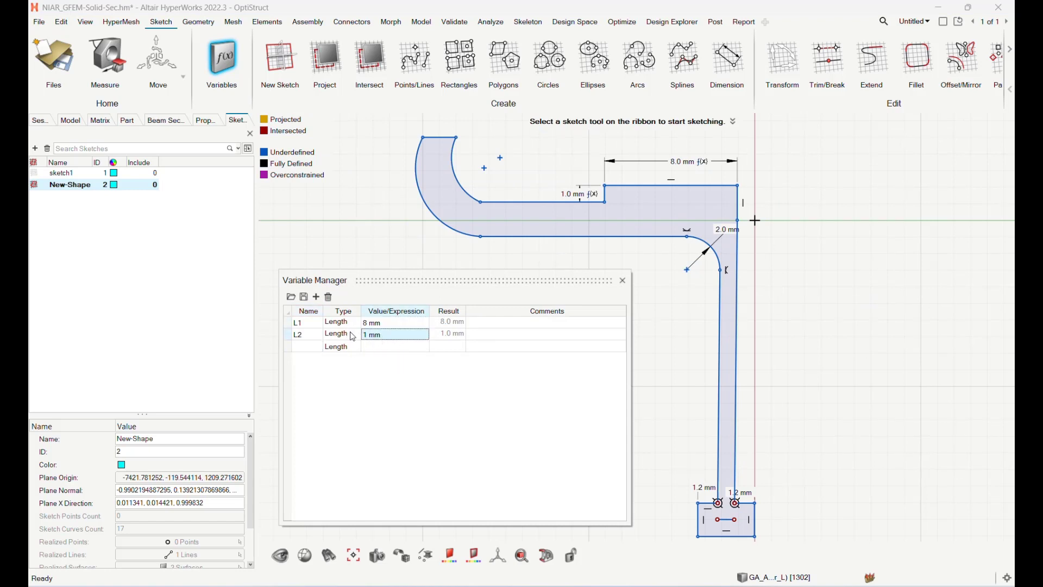
pyautogui.rightClick(775, 347)
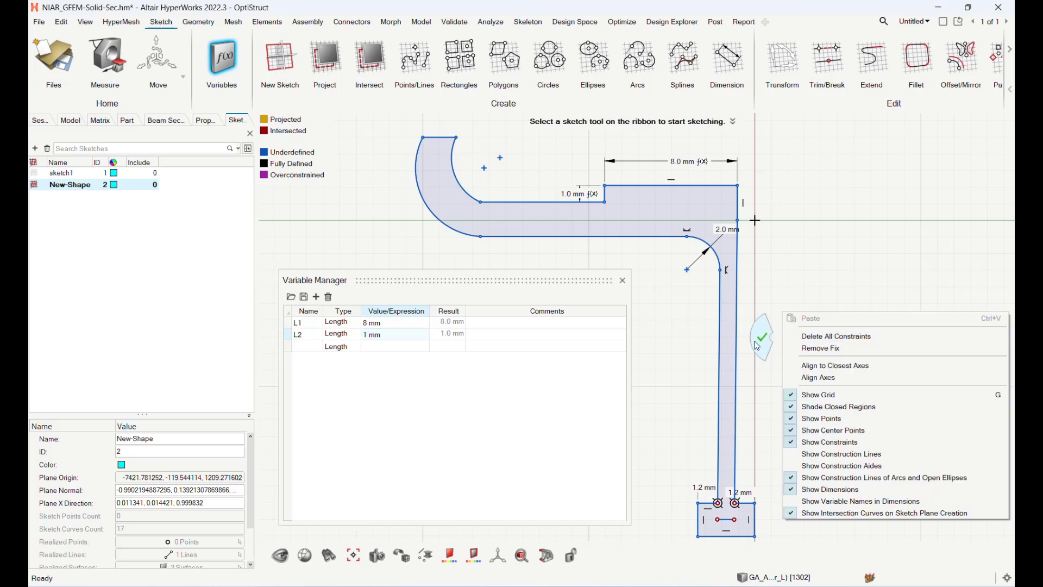
pyautogui.click(761, 341)
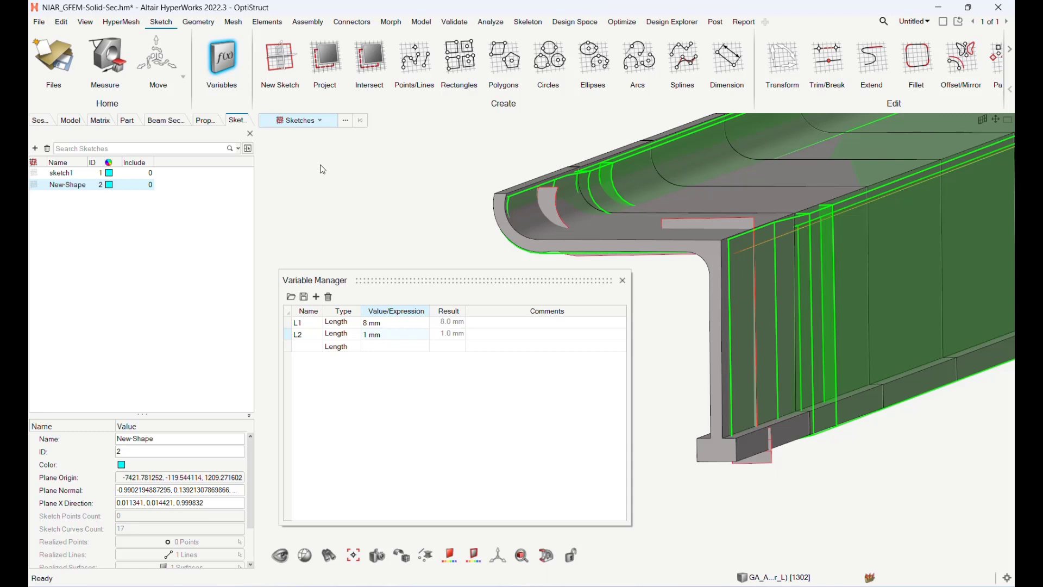
# Step: Assign the New-Shape sketch to the beam section solid_section in place of sketch1
pyautogui.click(166, 120)
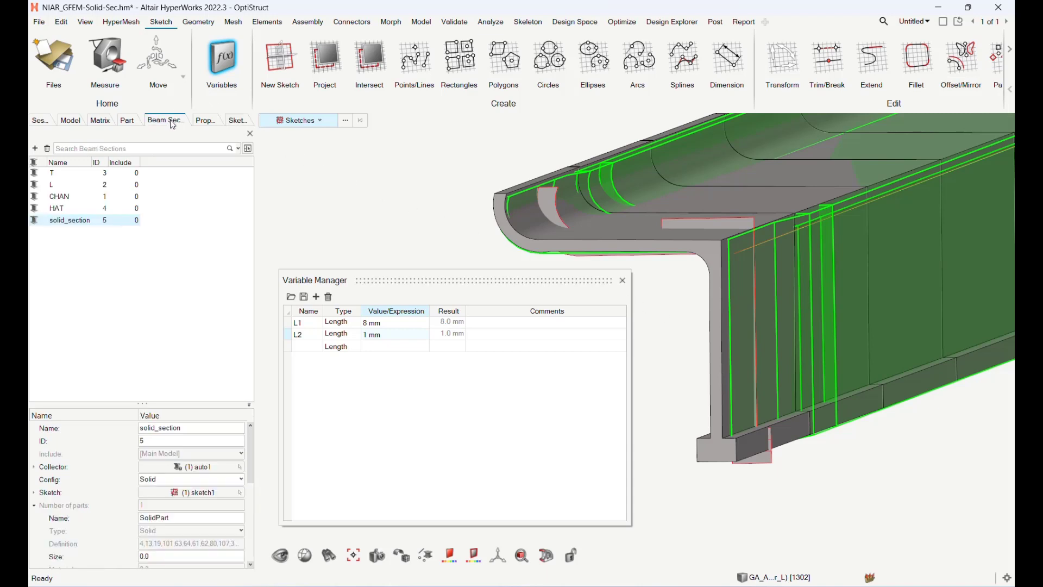
pyautogui.click(70, 220)
pyautogui.click(32, 221)
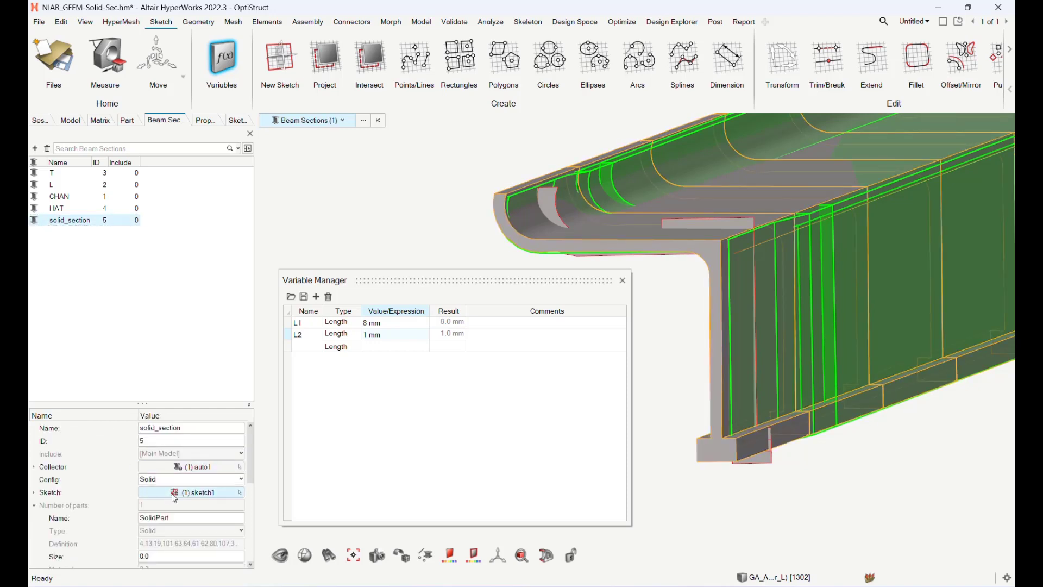
pyautogui.click(173, 493)
pyautogui.click(204, 505)
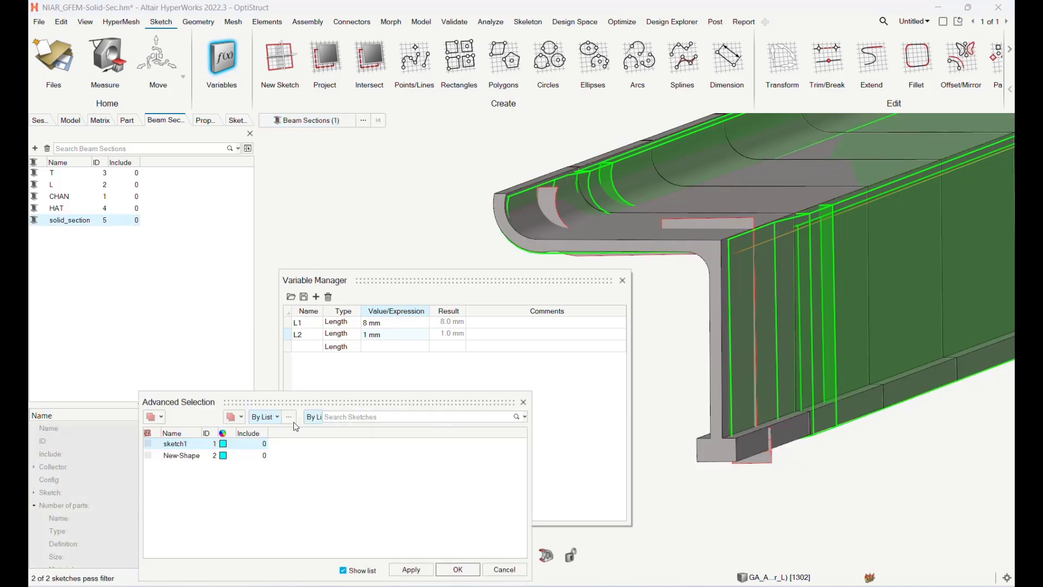
pyautogui.click(200, 456)
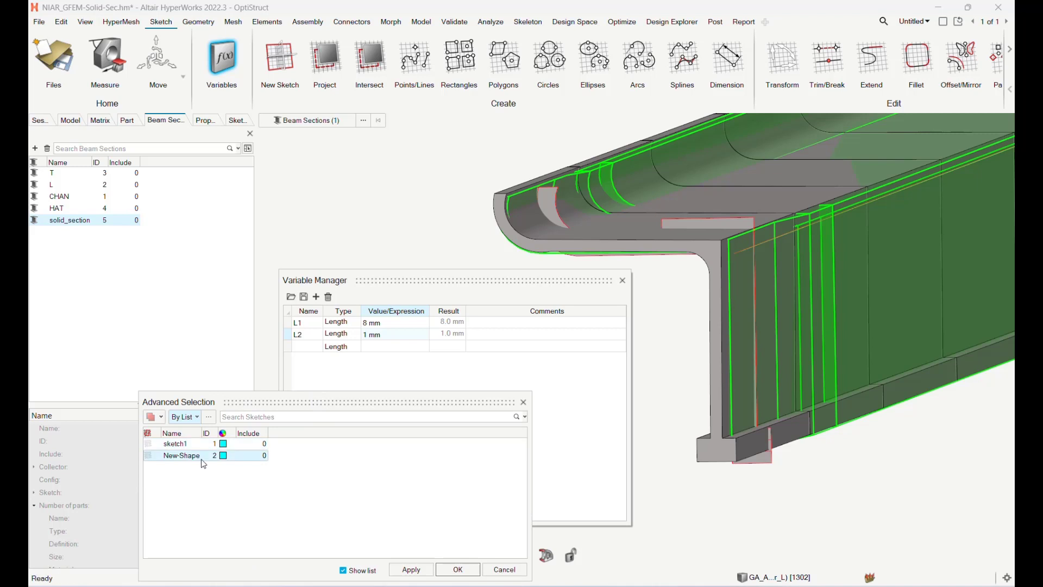
pyautogui.click(438, 569)
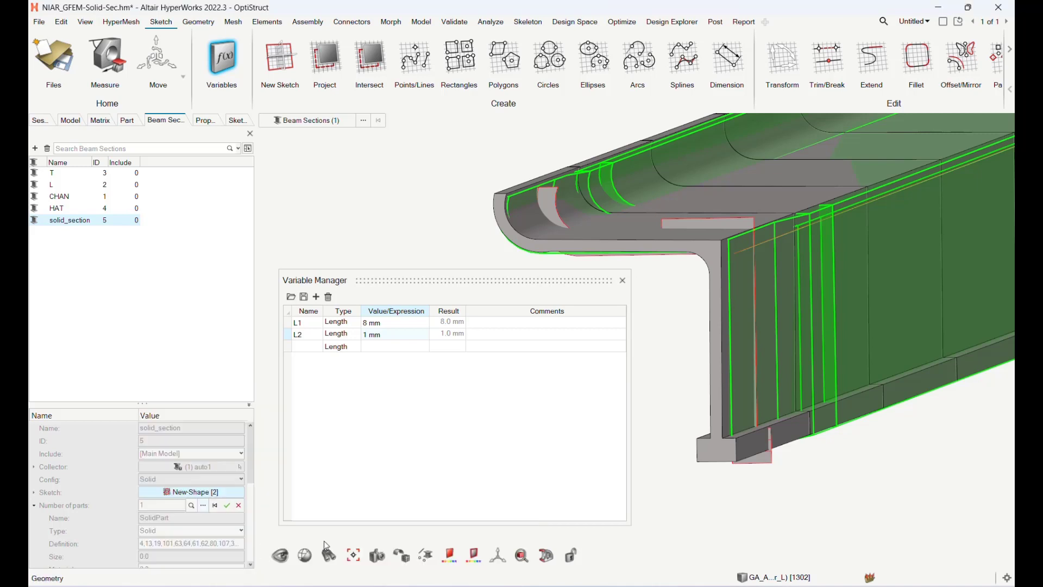
pyautogui.click(227, 506)
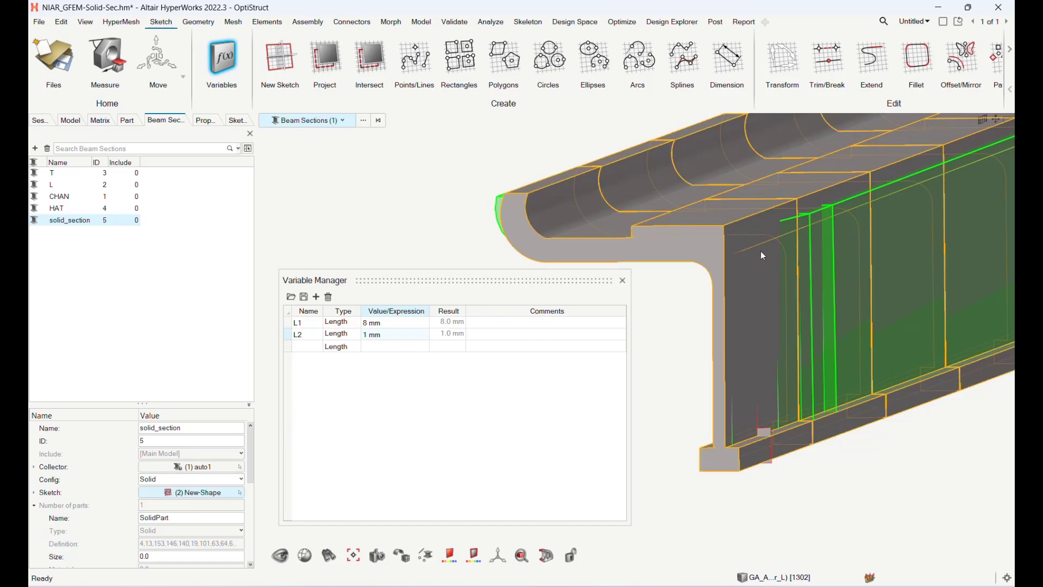
pyautogui.moveTo(766, 251)
pyautogui.mouseDown(button='middle')
pyautogui.moveTo(793, 257)
pyautogui.moveTo(772, 253)
pyautogui.mouseUp(button='middle')
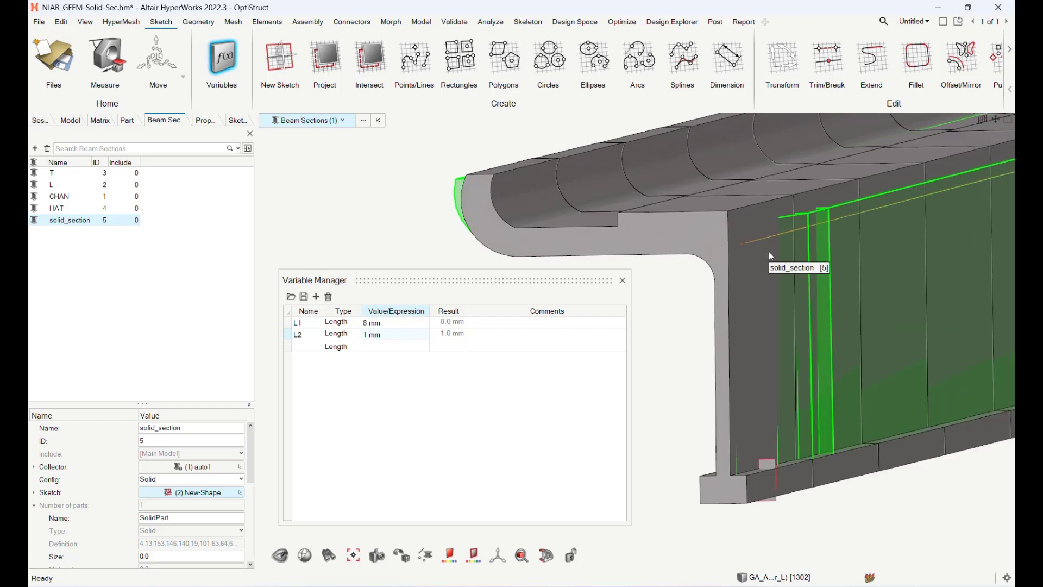
# Step: Set the variable L1 to 7 mm and L2 to 2 mm to update the stringer section's pad
pyautogui.click(380, 284)
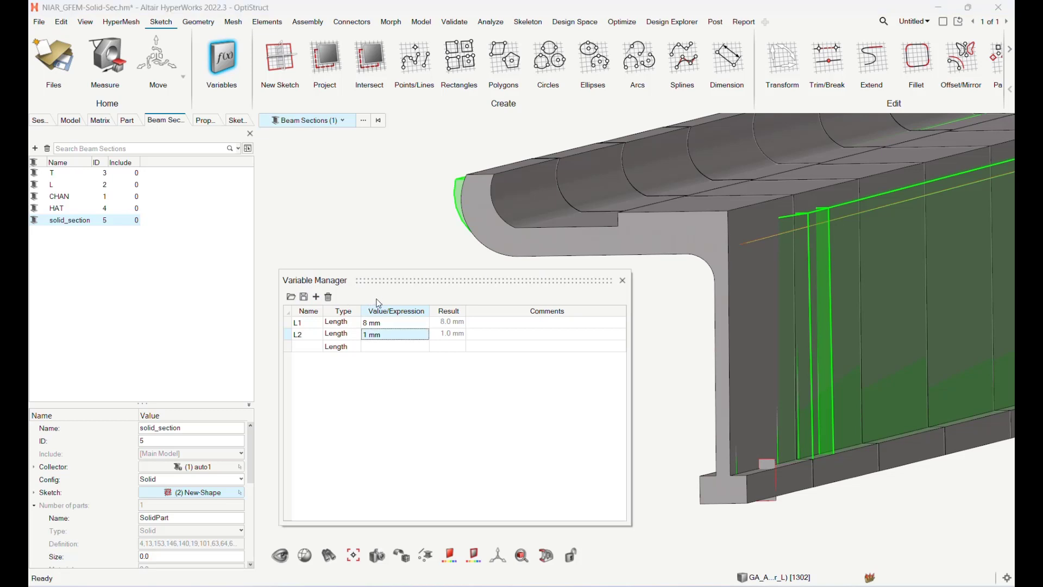
pyautogui.click(380, 323)
pyautogui.click(380, 323)
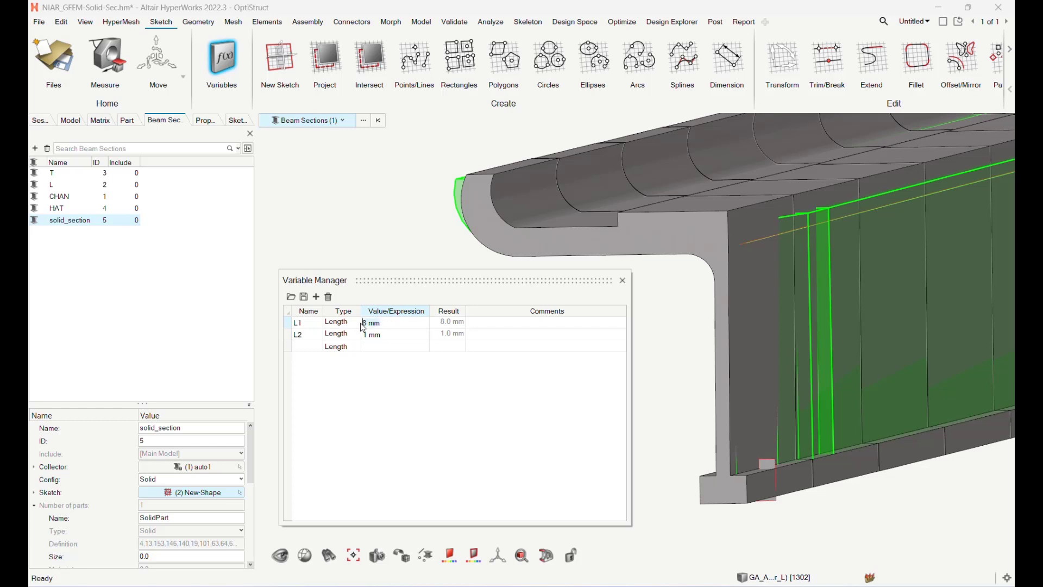
pyautogui.write('7')
pyautogui.press('Return')
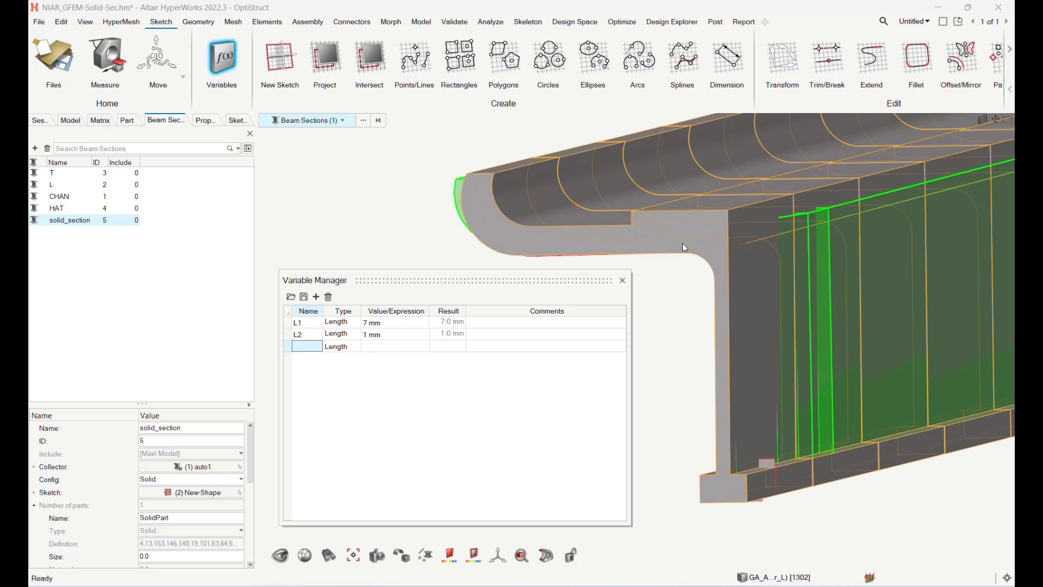
pyautogui.doubleClick(380, 334)
pyautogui.write('2')
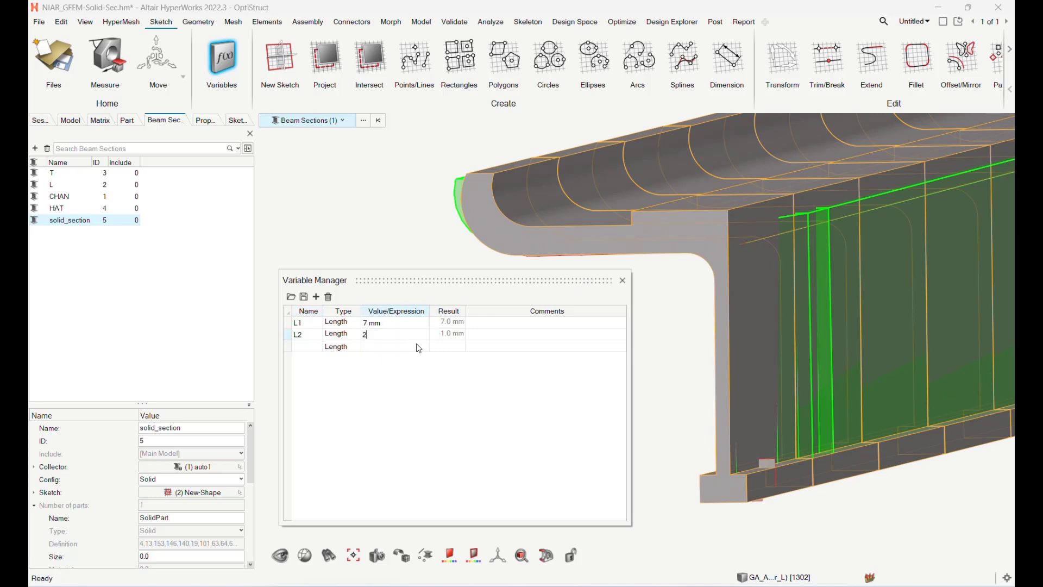
pyautogui.press('Return')
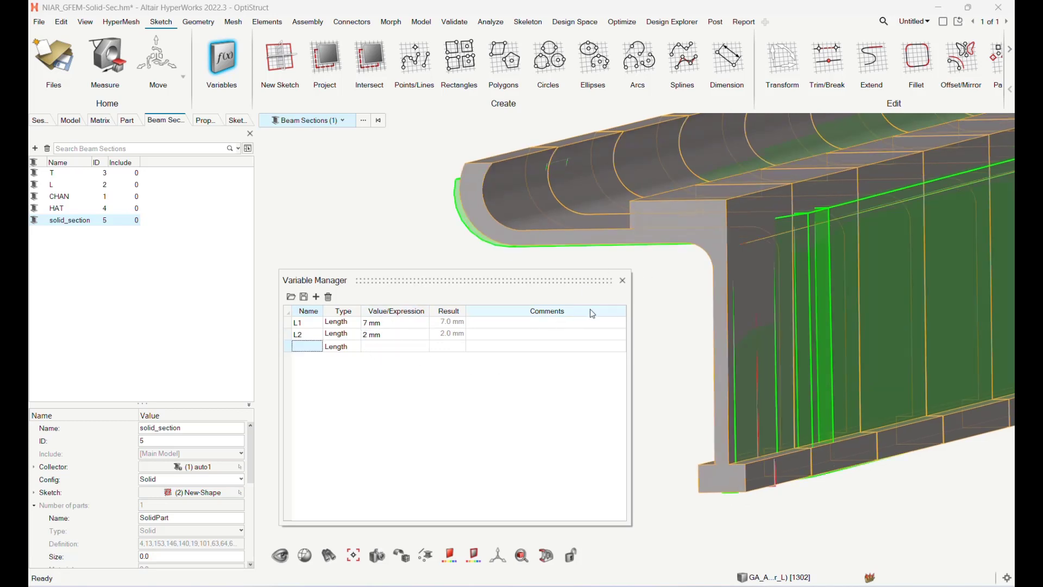
# Step: Close the Variable Manager and examine the updated stringer in the front view
pyautogui.click(658, 288)
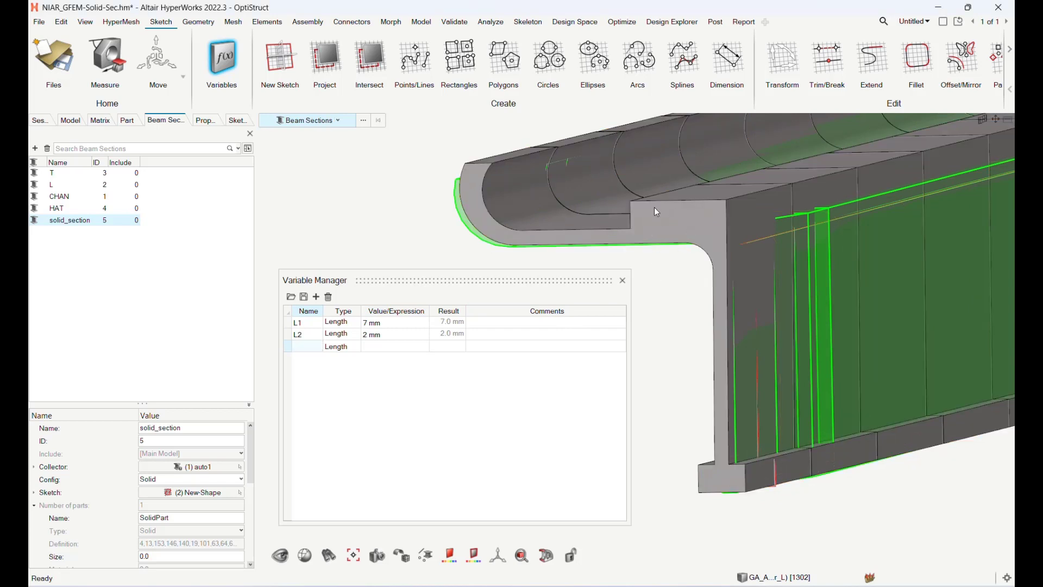
pyautogui.click(626, 283)
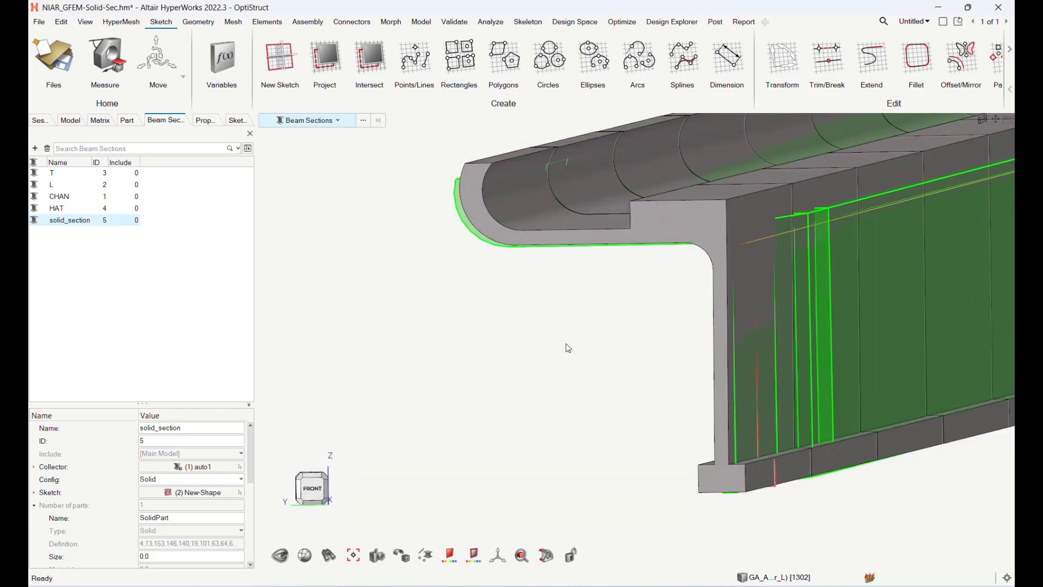
pyautogui.scroll(-3, 609, 344)
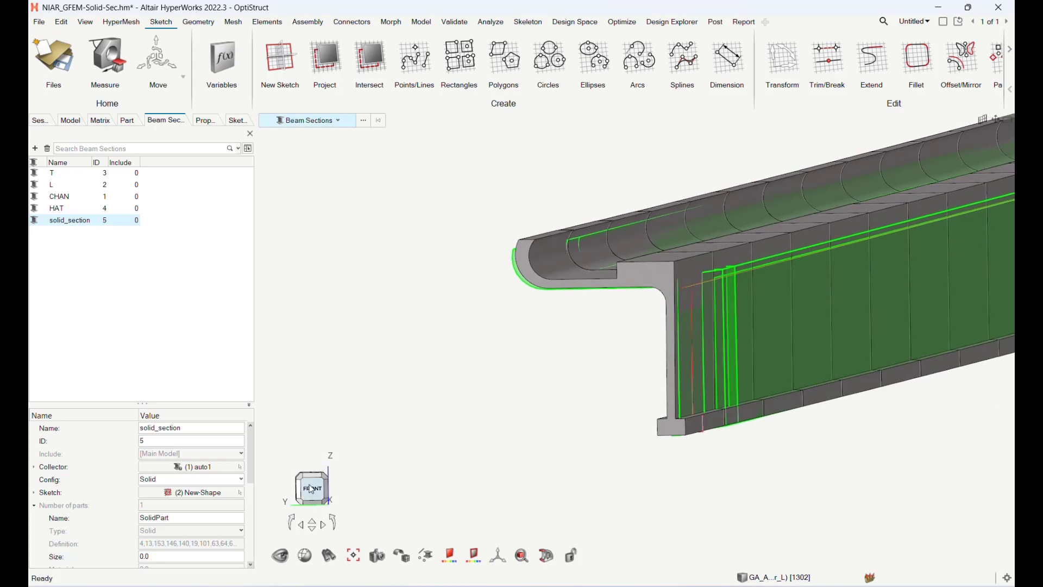
pyautogui.click(311, 488)
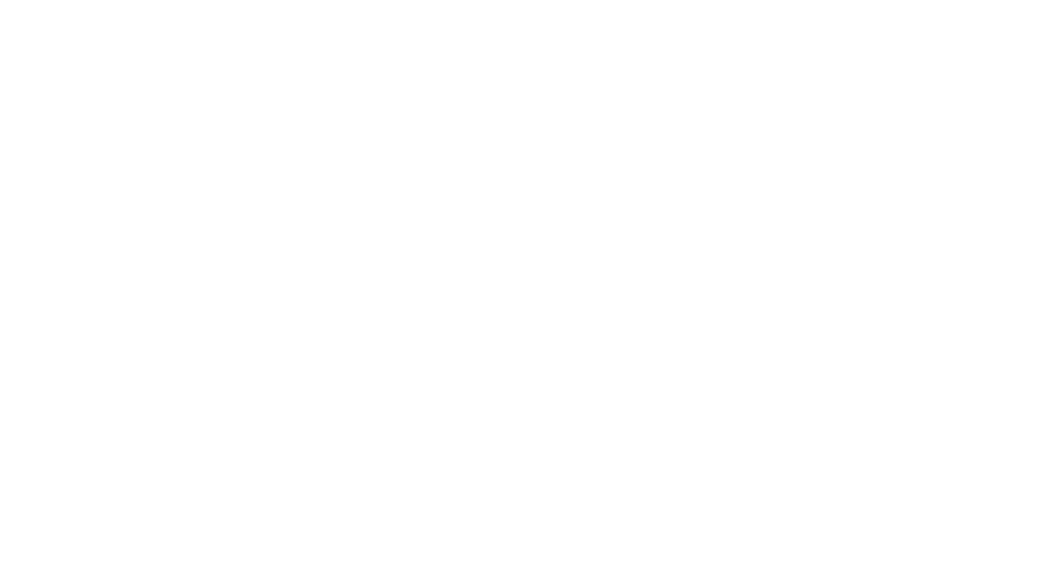